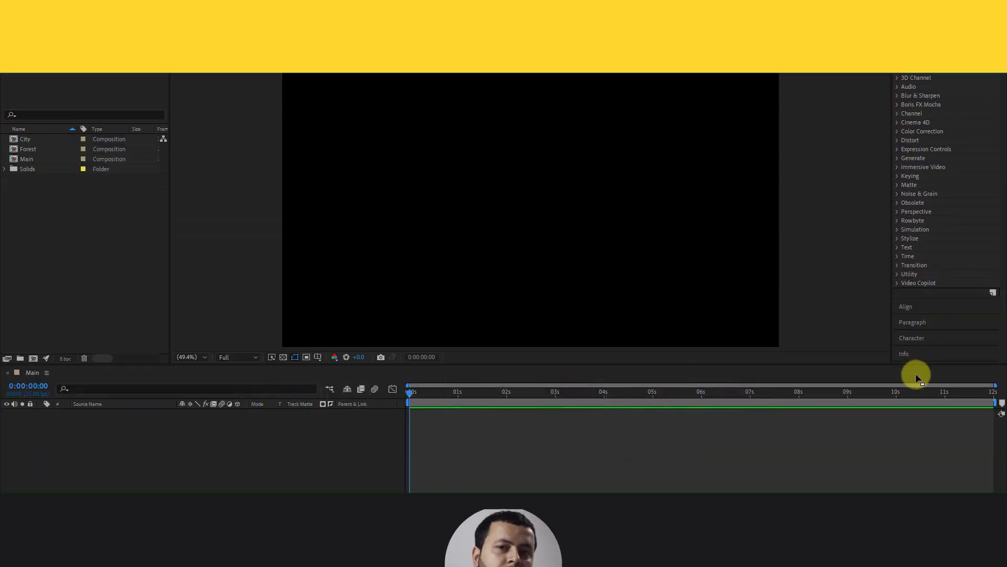
Create a new 1920 x 1080 px solid layer named BG in the Main composition.
right_click(107, 456)
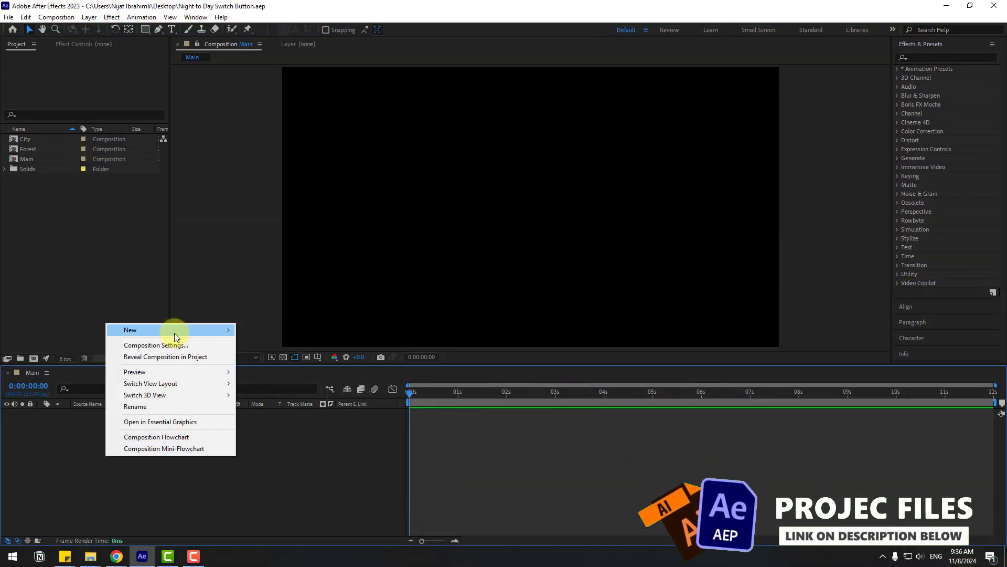
mouse_move(174, 330)
left_click(277, 356)
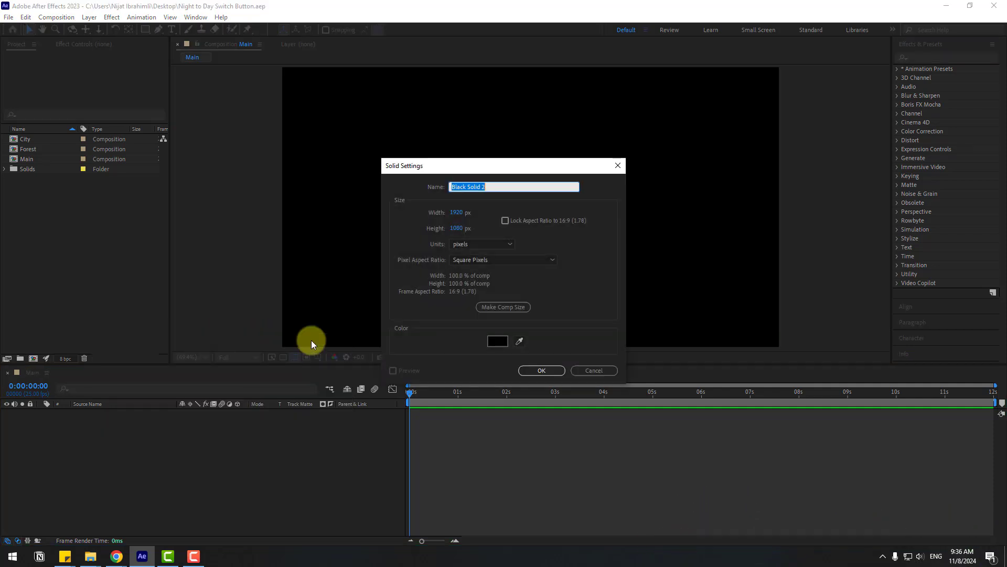
type("BG")
left_click(557, 370)
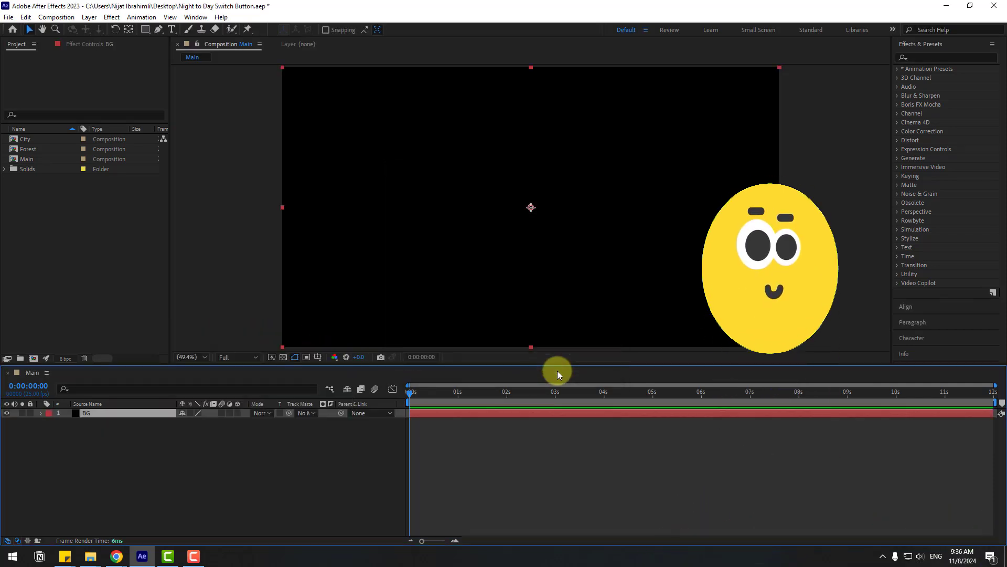
Find the Fill effect and apply it to the BG layer.
left_click(915, 58)
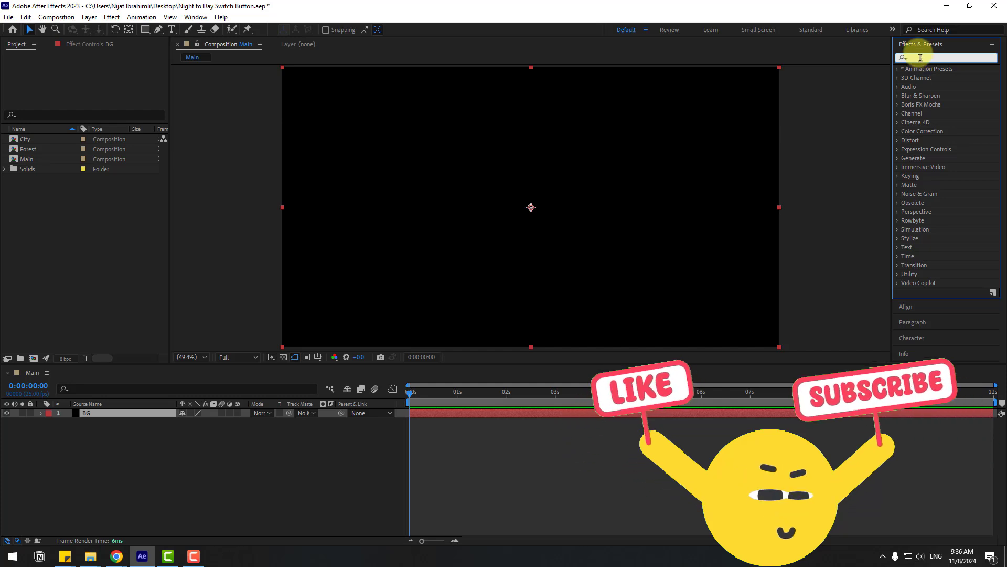
type("fill")
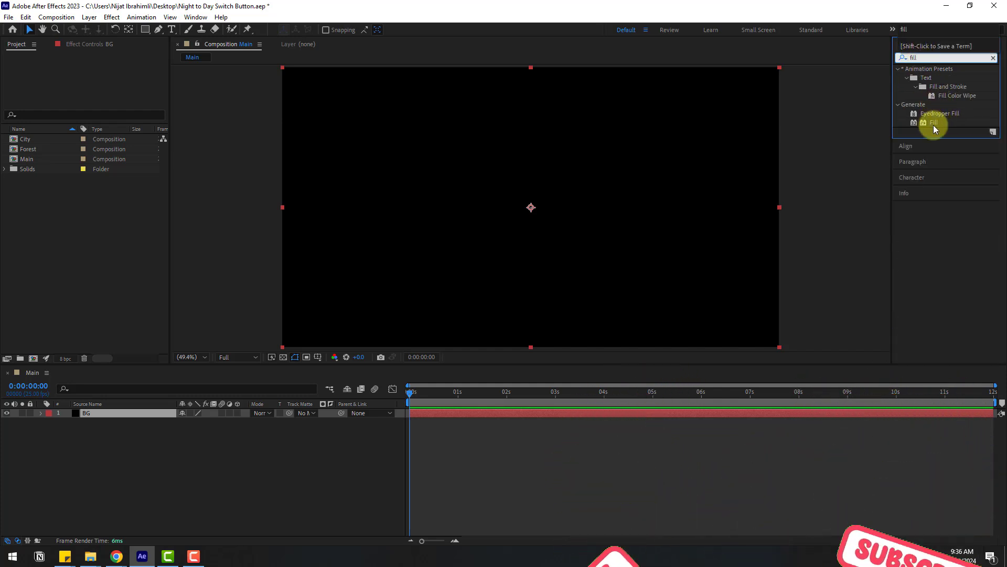
left_click_drag(933, 124, 85, 416)
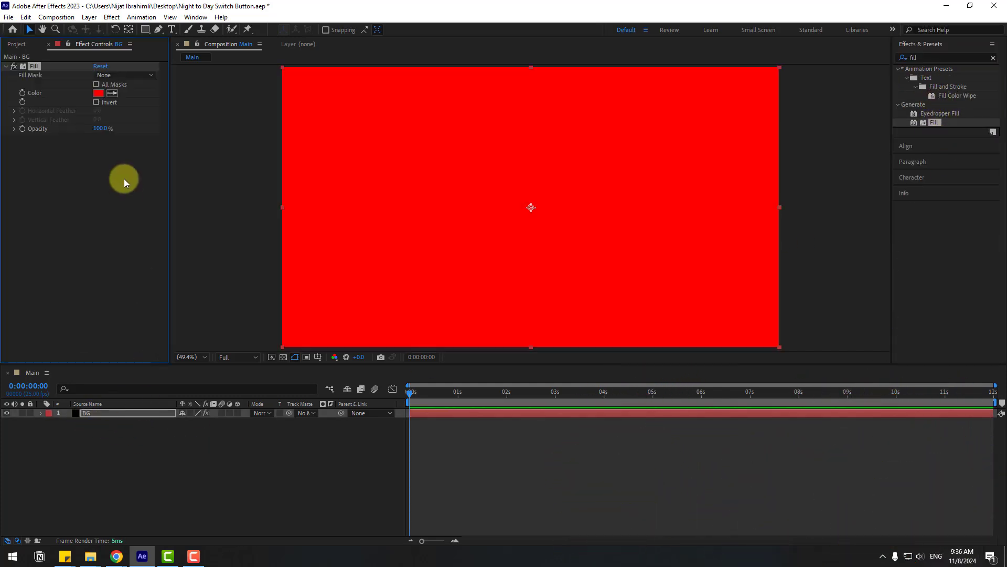
Set the BG layer's fill color to off-white F7F7F7 and lock the layer.
left_click(98, 93)
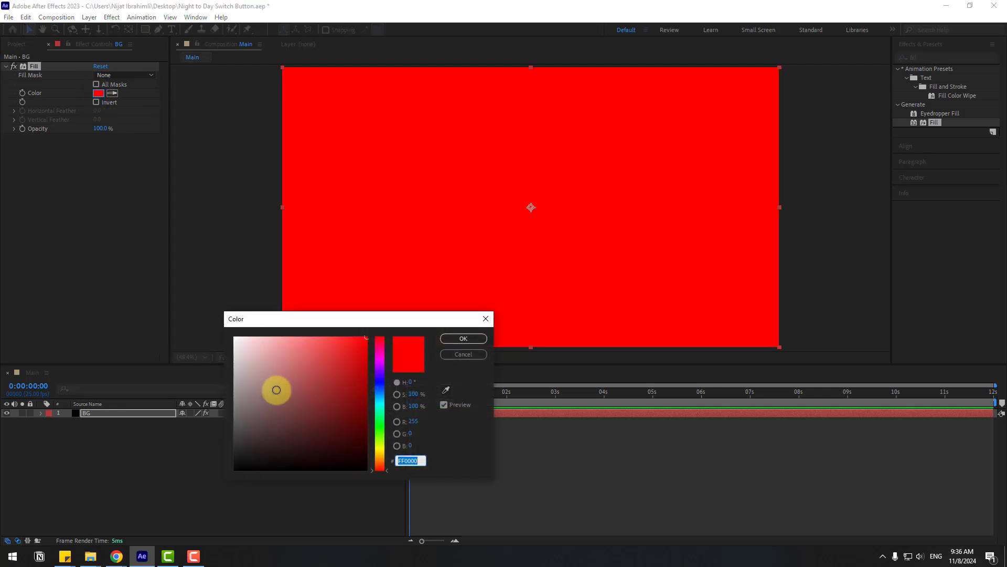
left_click_drag(252, 355, 227, 344)
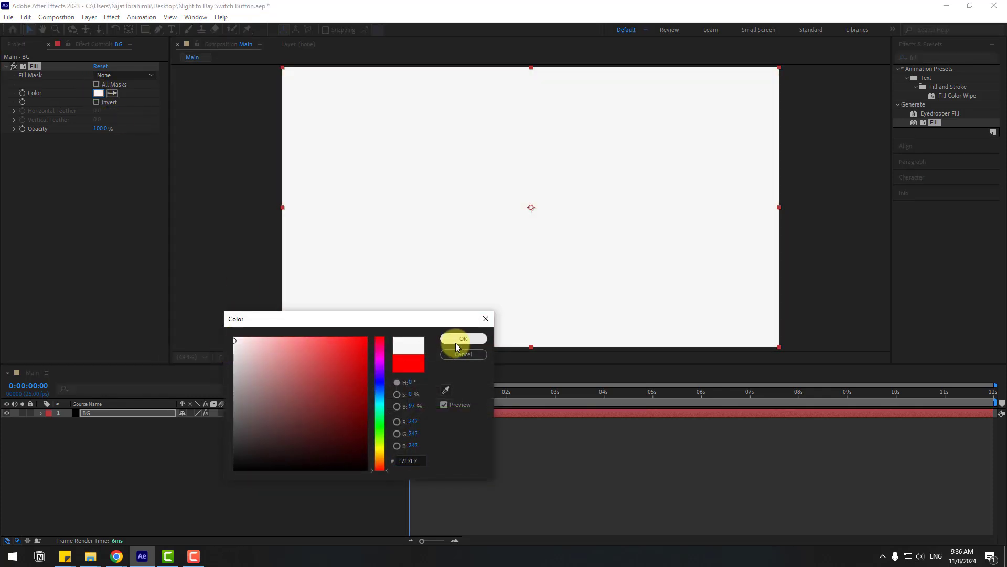
left_click(456, 341)
left_click(30, 413)
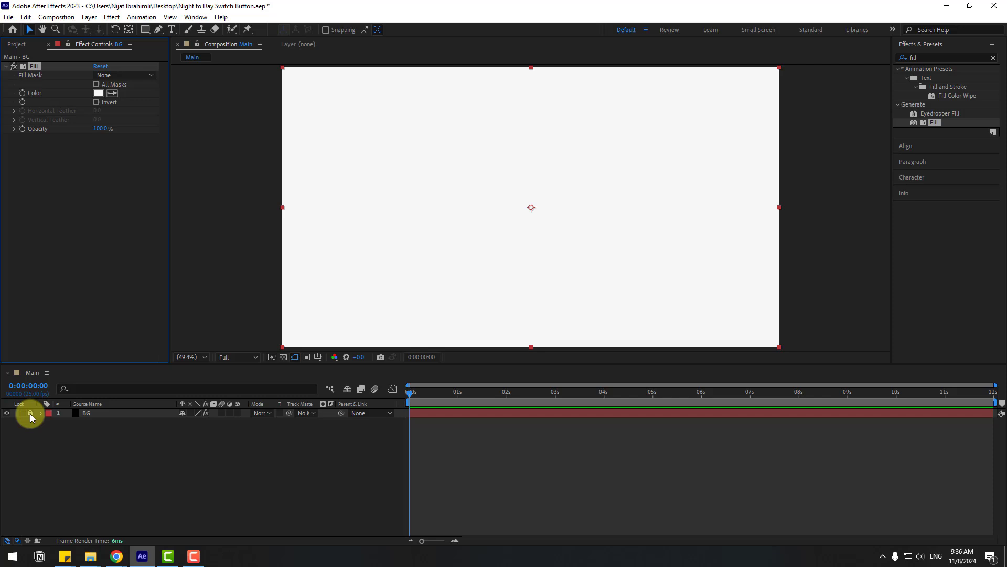
Draw a rounded rectangle about 851 x 377 px in the middle of the composition.
left_click(145, 33)
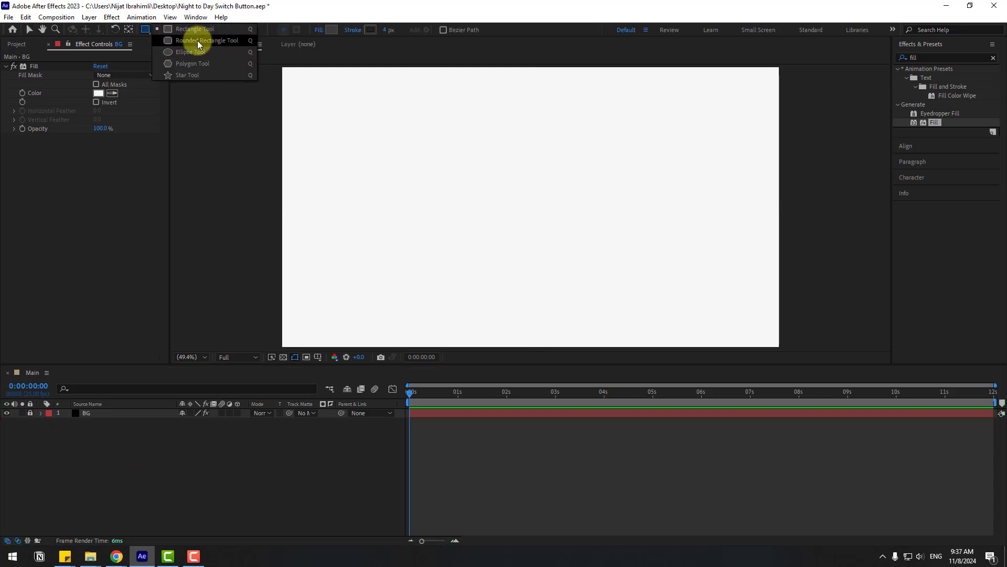
left_click(212, 39)
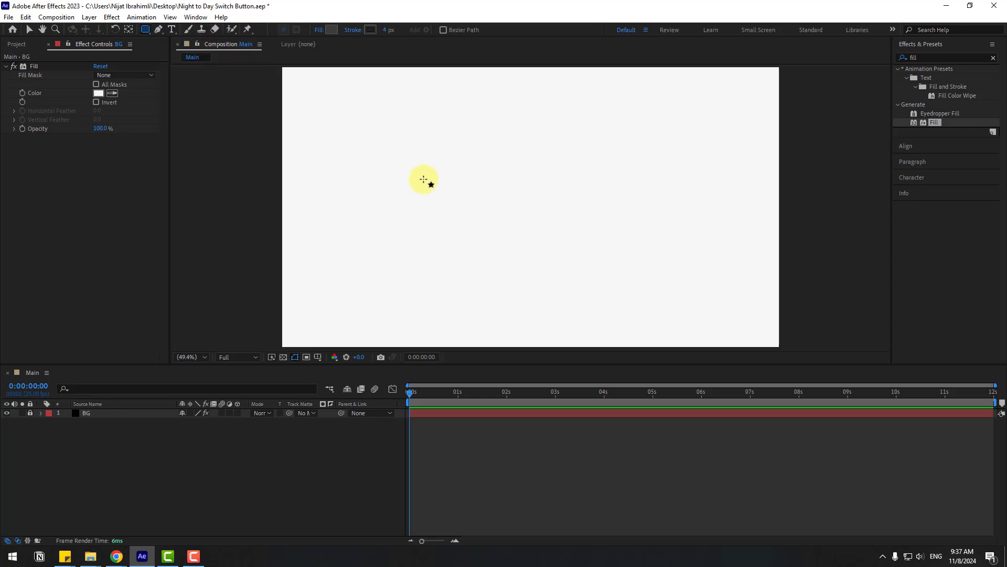
left_click_drag(416, 160, 632, 255)
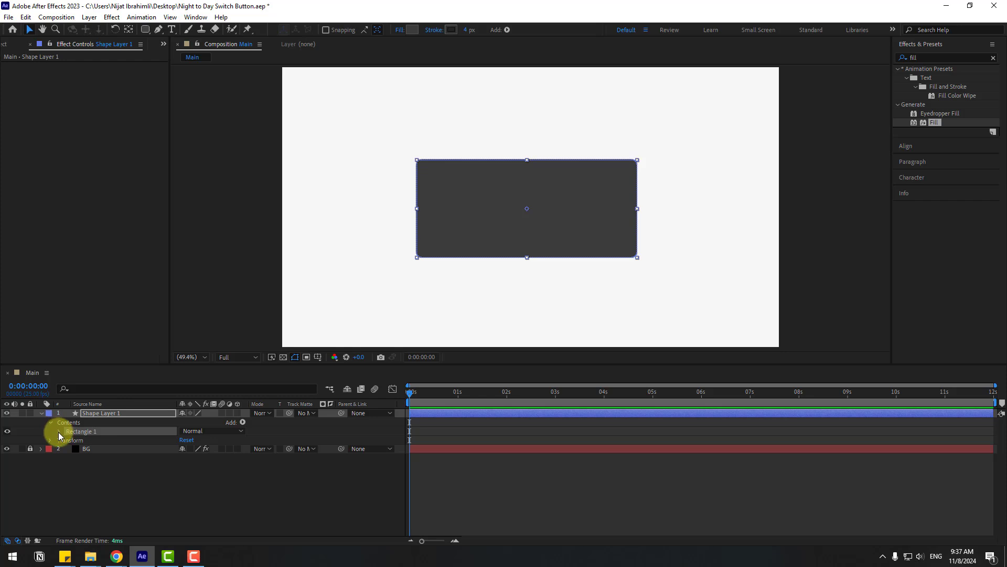
Increase the roundness of the shape layer's rectangle path until its ends form a full pill shape.
left_click(58, 431)
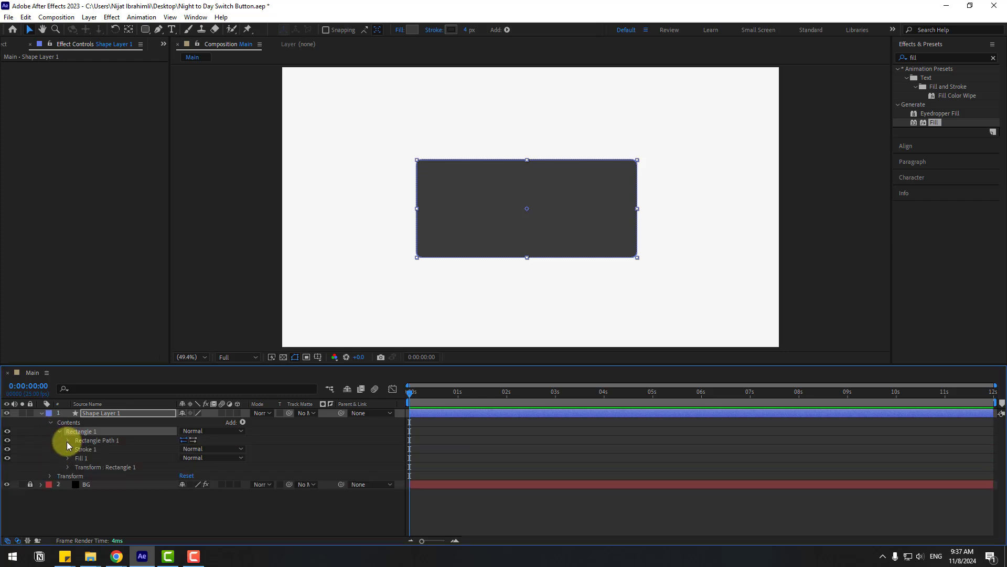
left_click(68, 441)
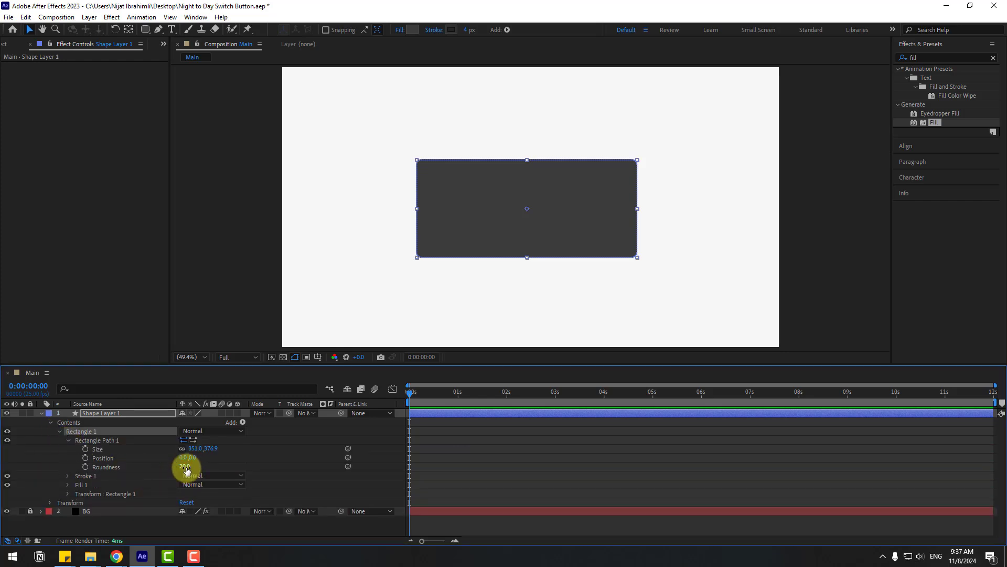
left_click_drag(185, 466, 262, 463)
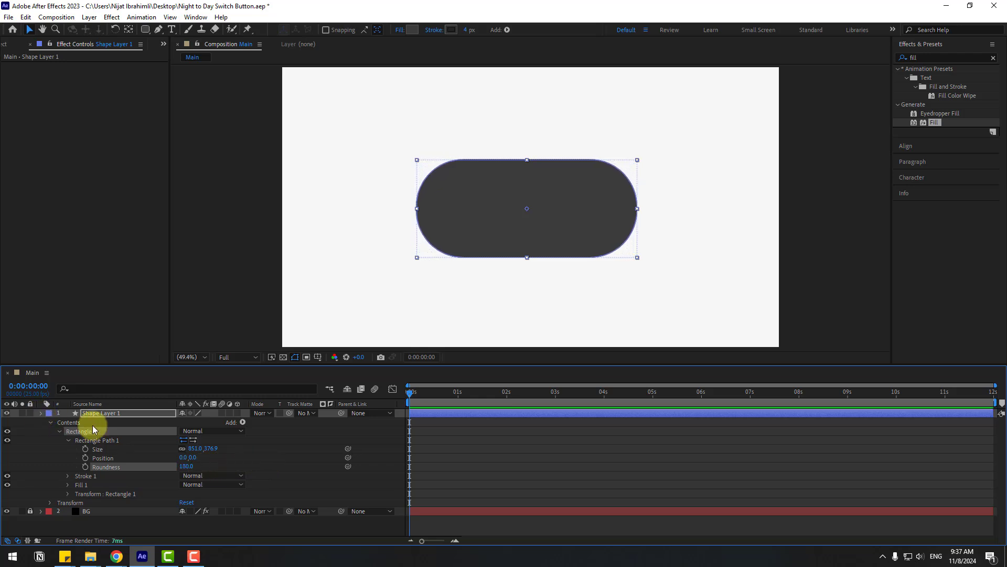
left_click(40, 414)
Add the Forest composition above the shape layer and rename the shape layer Switch.
left_click(7, 44)
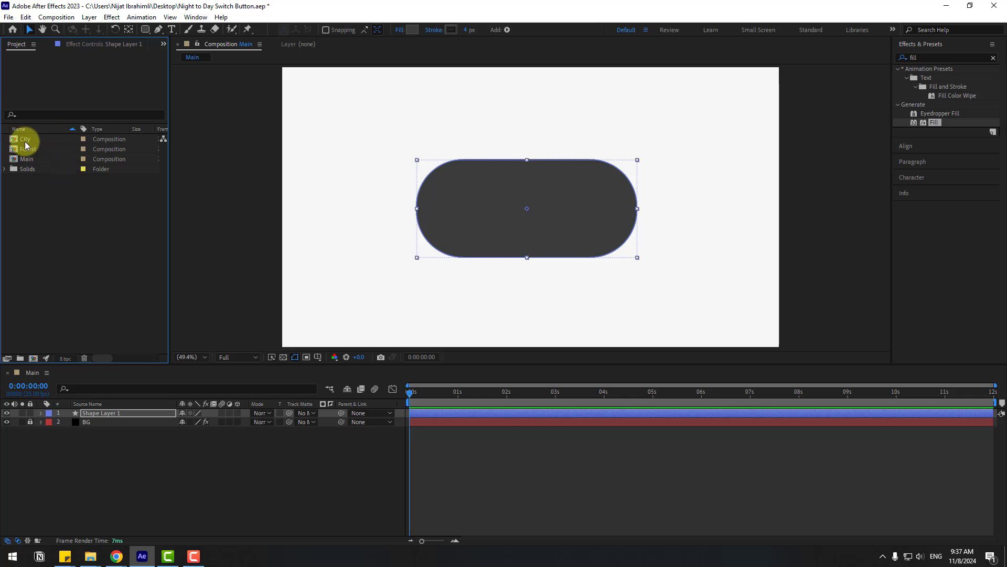
left_click_drag(25, 149, 110, 408)
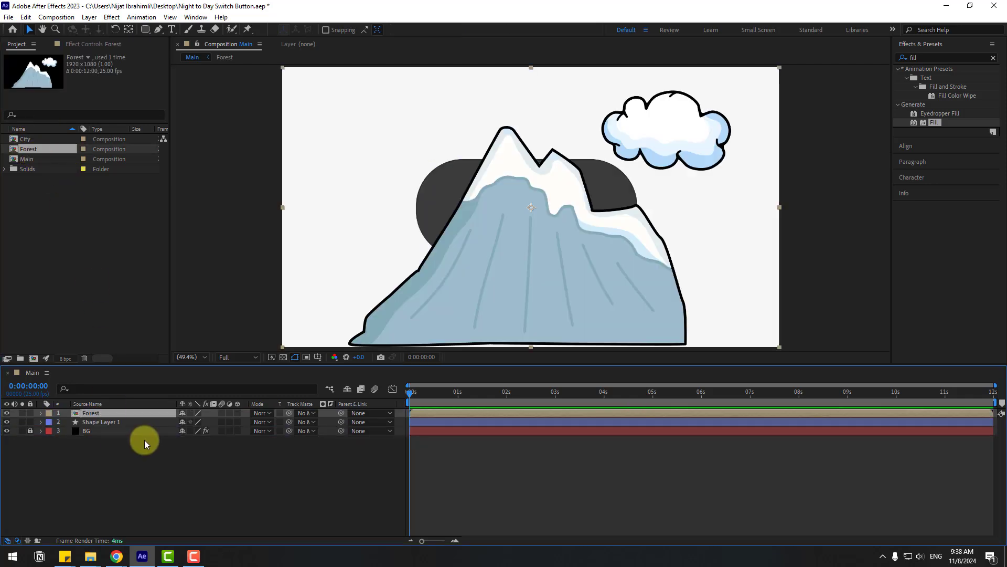
left_click(118, 423)
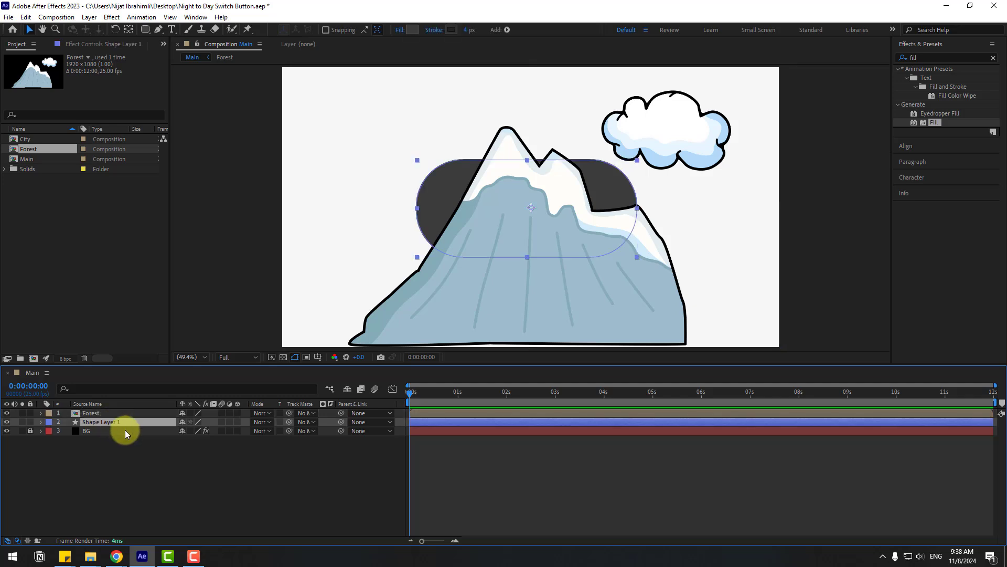
key("Return")
type("Switch")
key("Return")
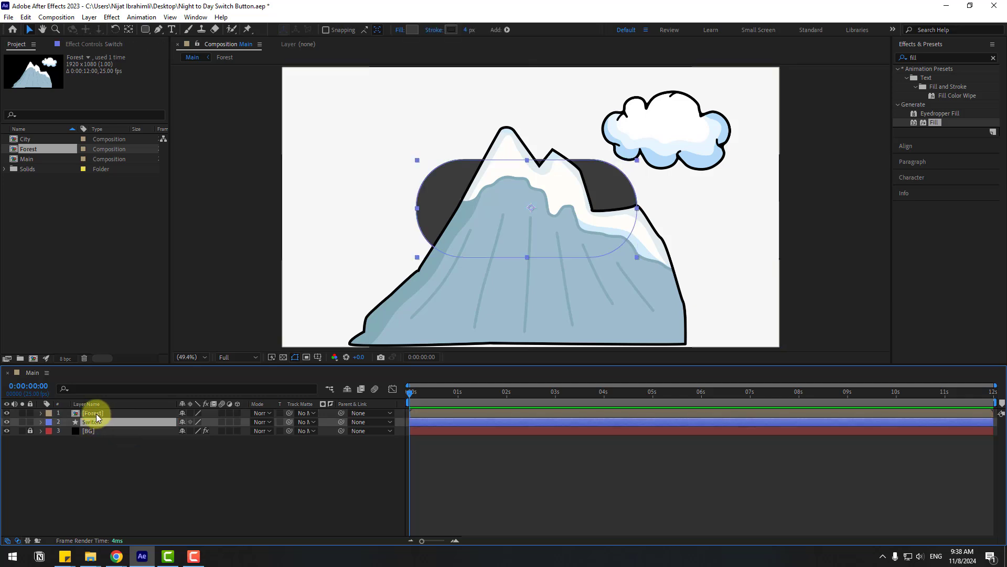
Use the Switch layer as the Forest layer's track matte and turn the Switch layer's visibility back on.
left_click(96, 414)
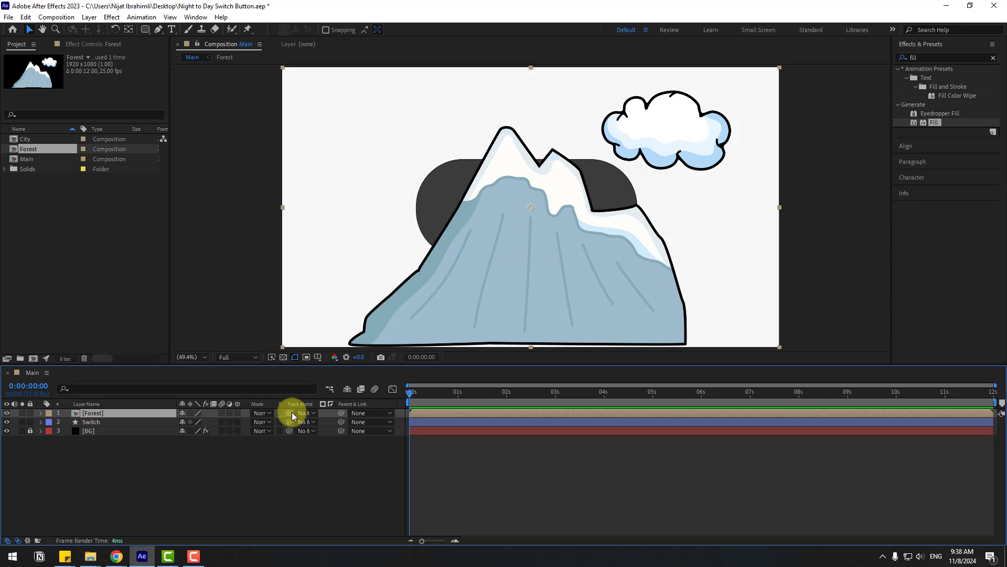
left_click_drag(289, 414, 91, 423)
left_click(101, 422)
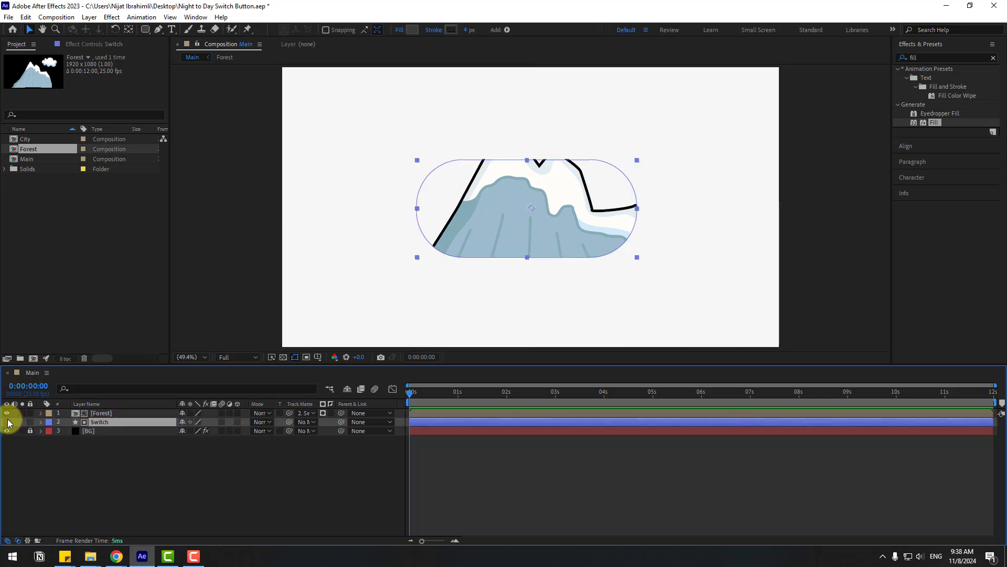
left_click(6, 422)
Scale the Forest layer to 34% and move the mountain and cloud into the right half of the pill.
left_click(102, 414)
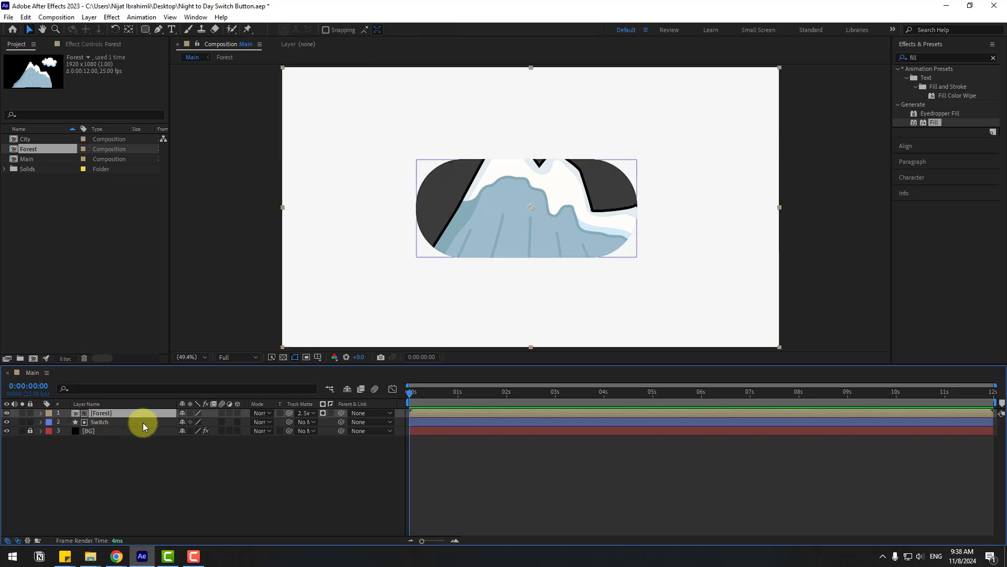
key("s")
left_click_drag(192, 422, 160, 423)
left_click_drag(537, 236, 572, 242)
Duplicate the Switch layer and place the copy above the Forest layer.
left_click(96, 431)
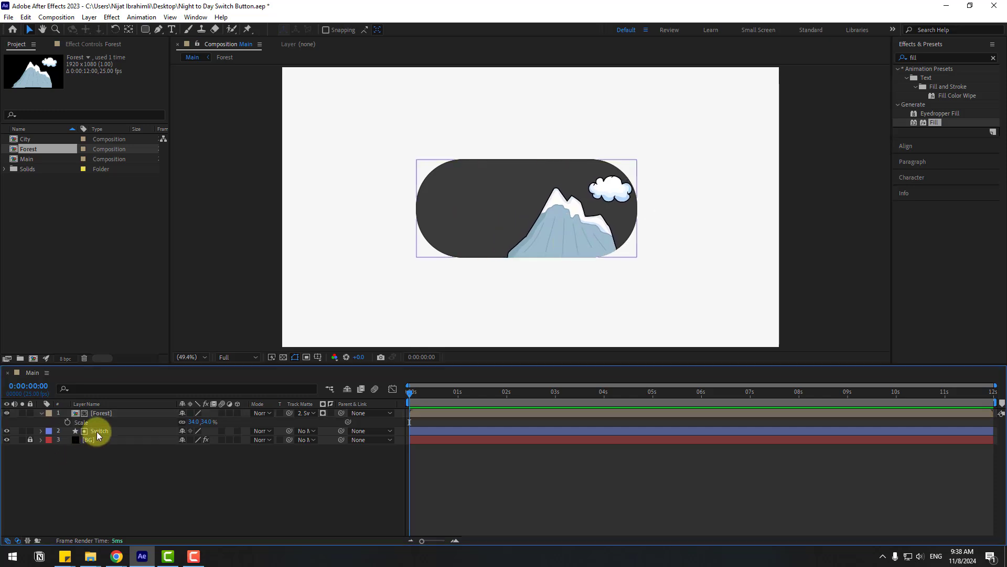
key("ctrl+d")
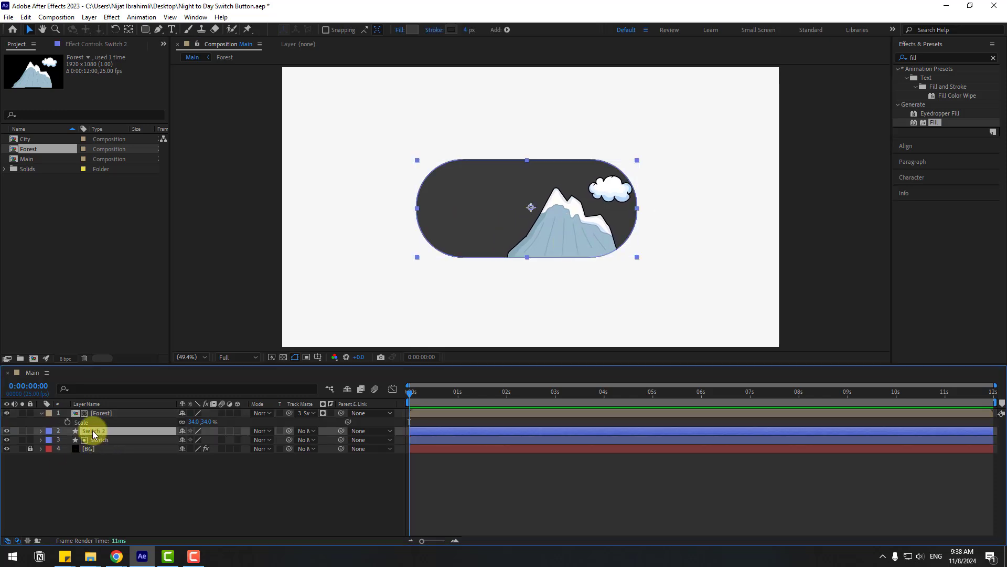
left_click_drag(93, 430, 103, 412)
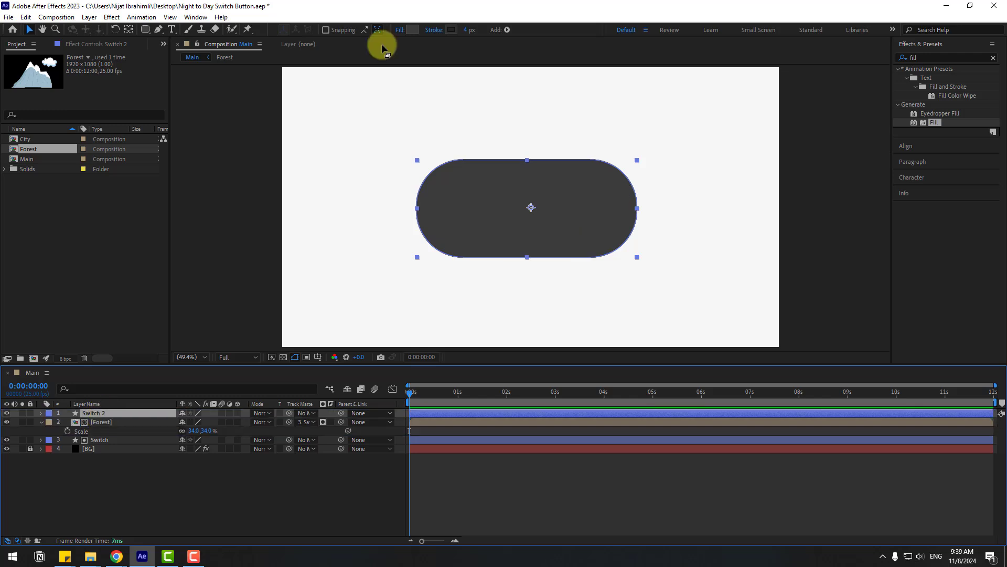
Set the fill color of the Switch 2 shape to yellow FFFC00.
left_click(413, 29)
left_click(378, 448)
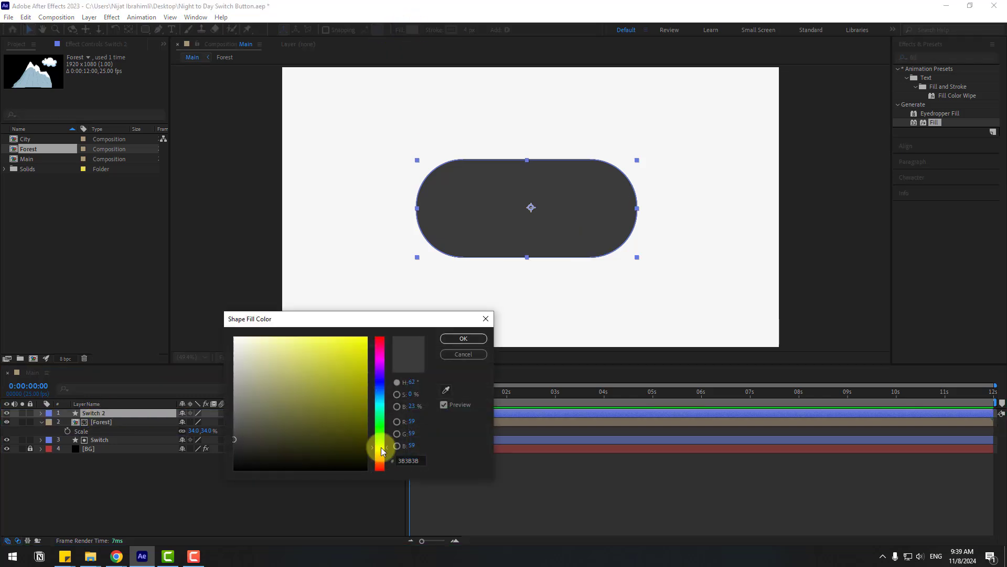
left_click(353, 361)
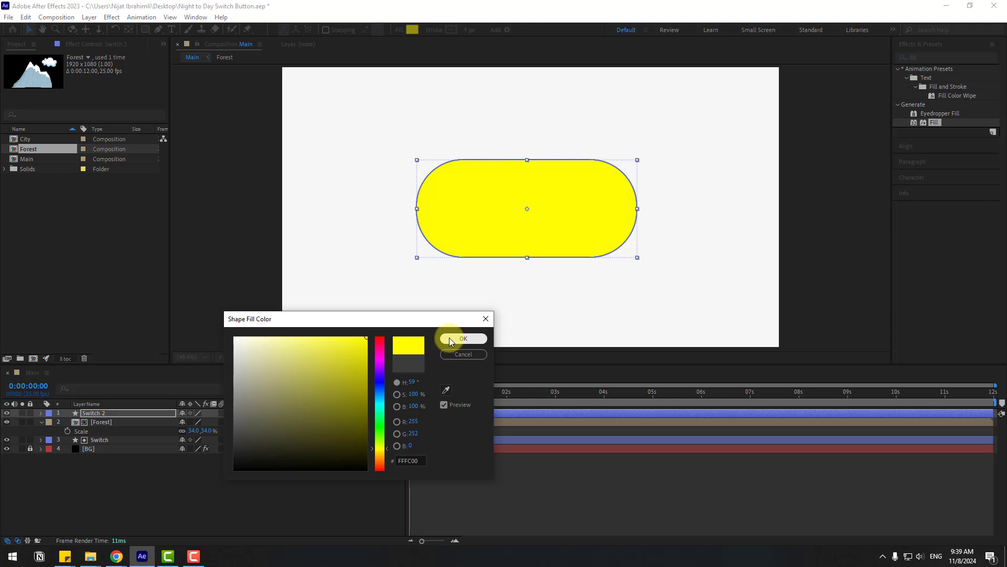
left_click(450, 338)
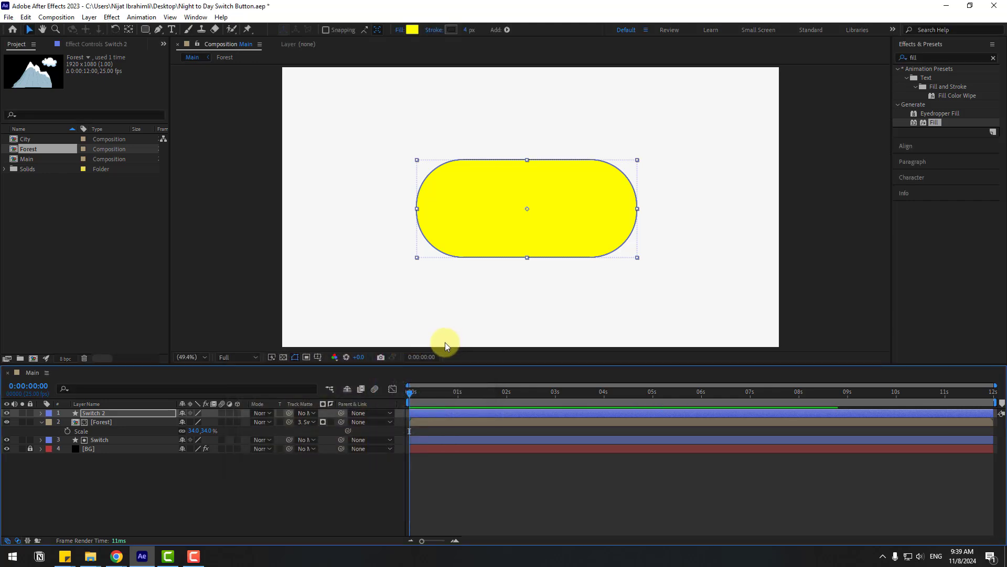
Reduce only the width of Switch 2's rectangle path until the yellow shape becomes a circle, and collapse the layer's properties.
left_click(41, 413)
left_click(50, 422)
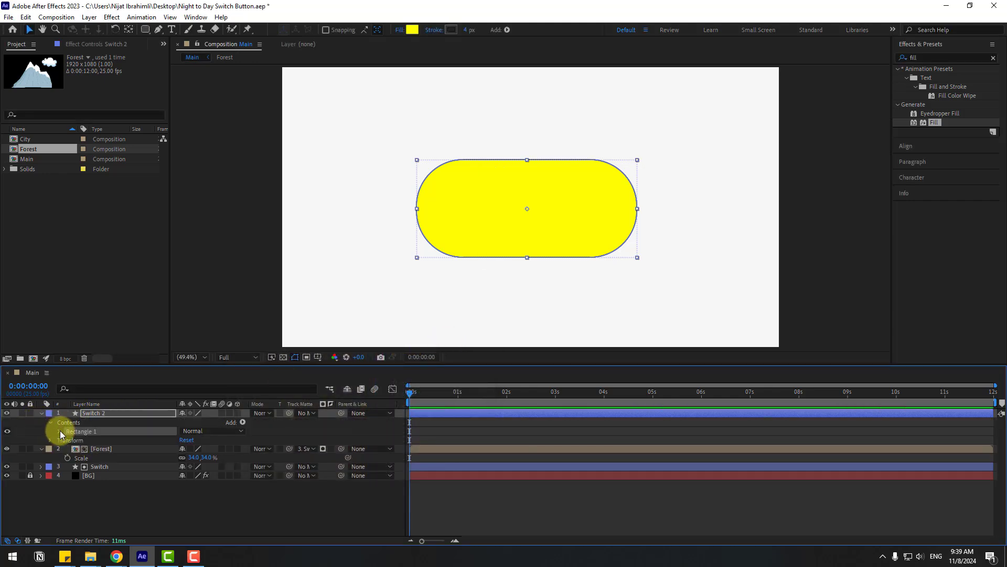
left_click(60, 431)
left_click(68, 440)
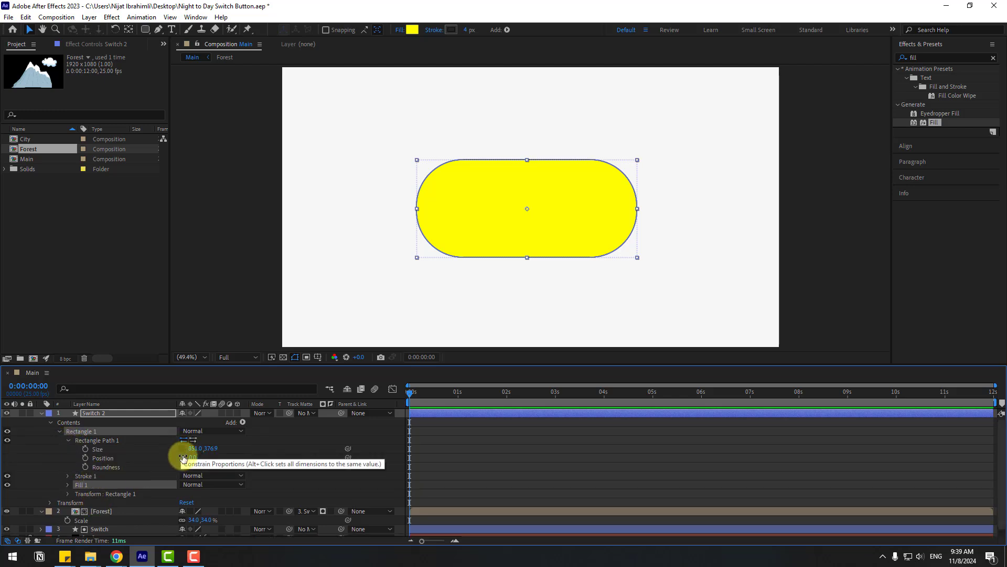
left_click_drag(193, 454, 0, 462)
left_click(102, 416)
key("u")
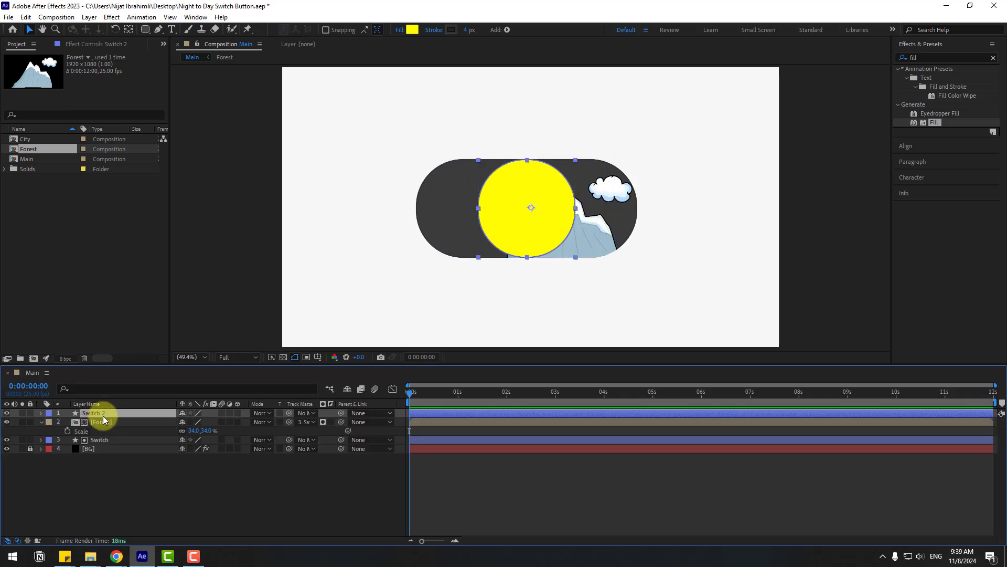
Rename the yellow circle's layer Sun - Moon and move it to X position 729 at the pill's left end.
key("Return")
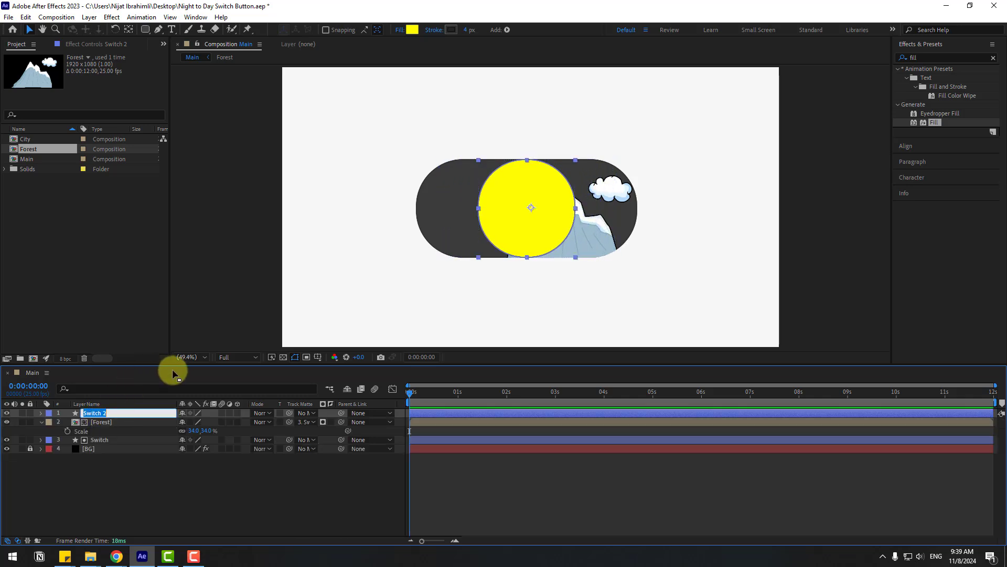
type("Sun - Moon")
key("Return")
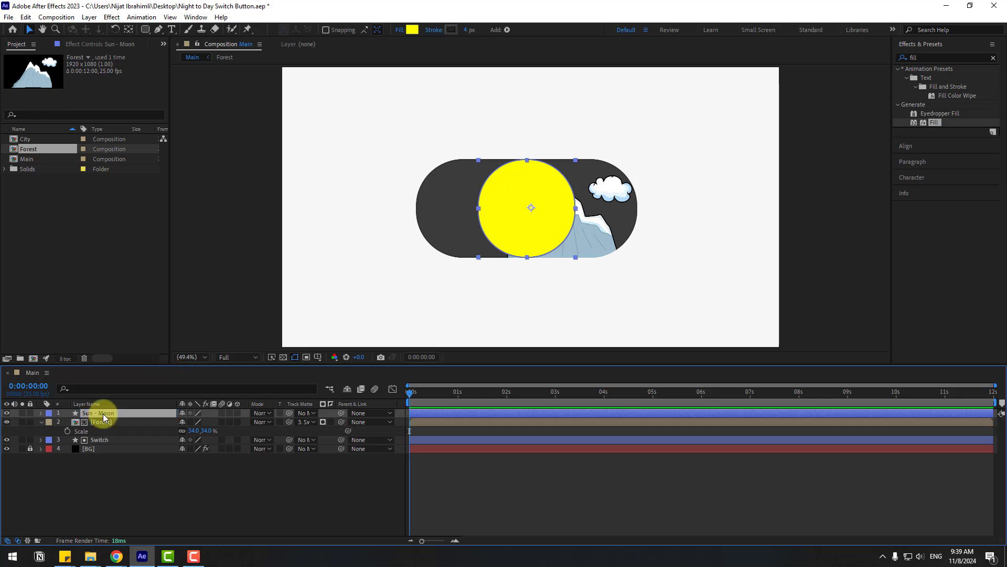
key("p")
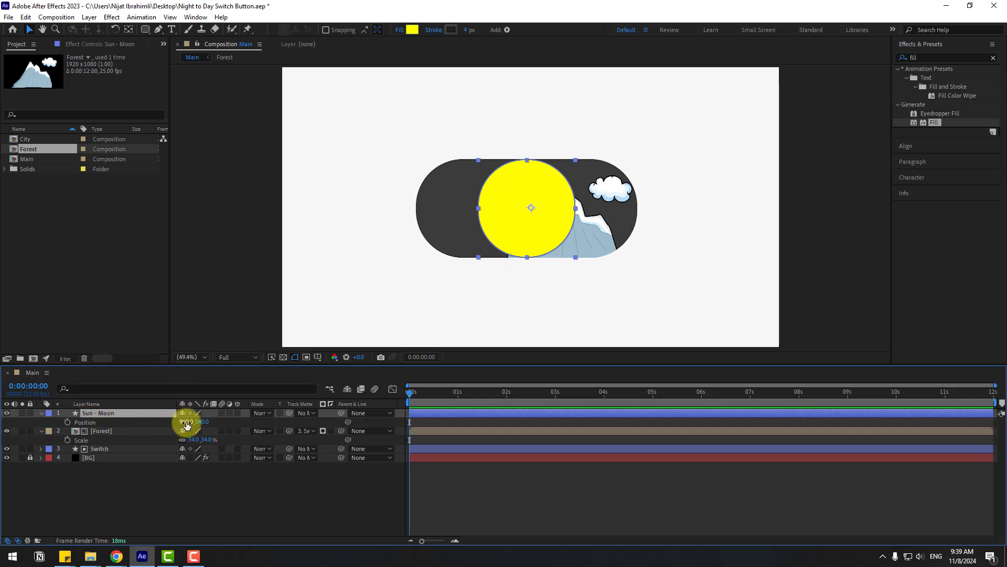
left_click_drag(186, 421, 88, 416)
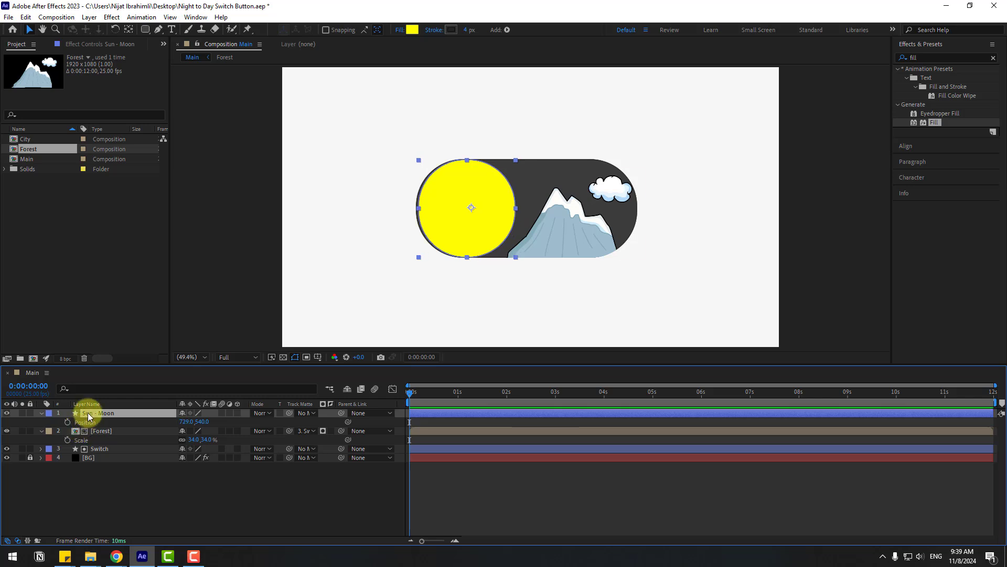
Scale the Sun - Moon layer to 95% and collapse its properties.
key("s")
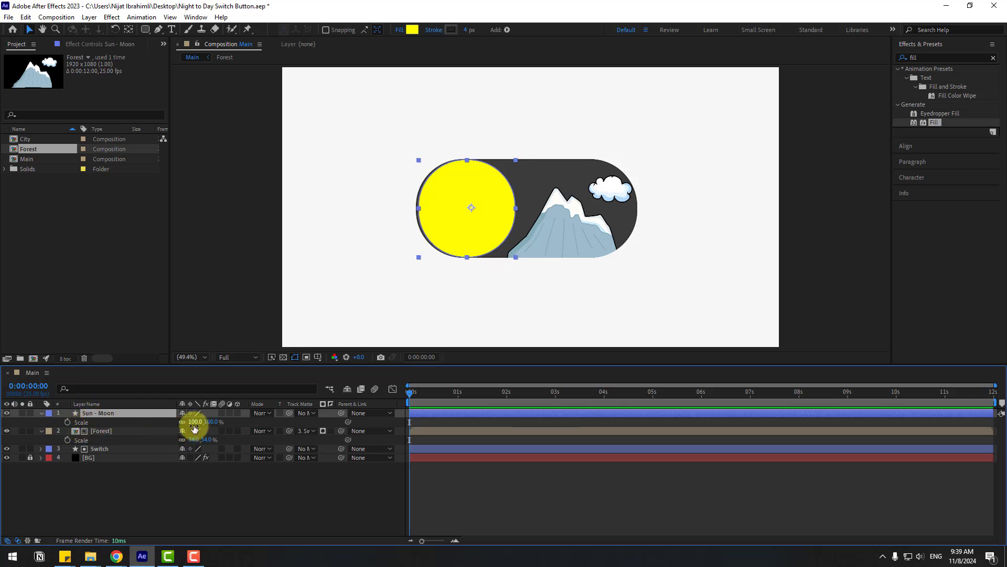
left_click(195, 421)
type("95")
key("Return")
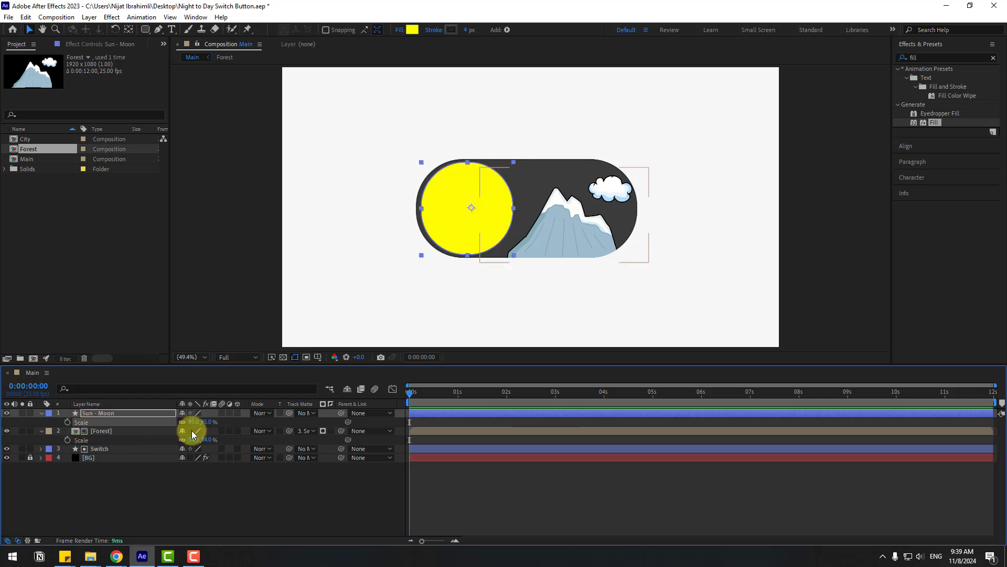
left_click(38, 419)
left_click(40, 413)
Add a Gradient Overlay layer style to the Switch layer.
left_click(102, 440)
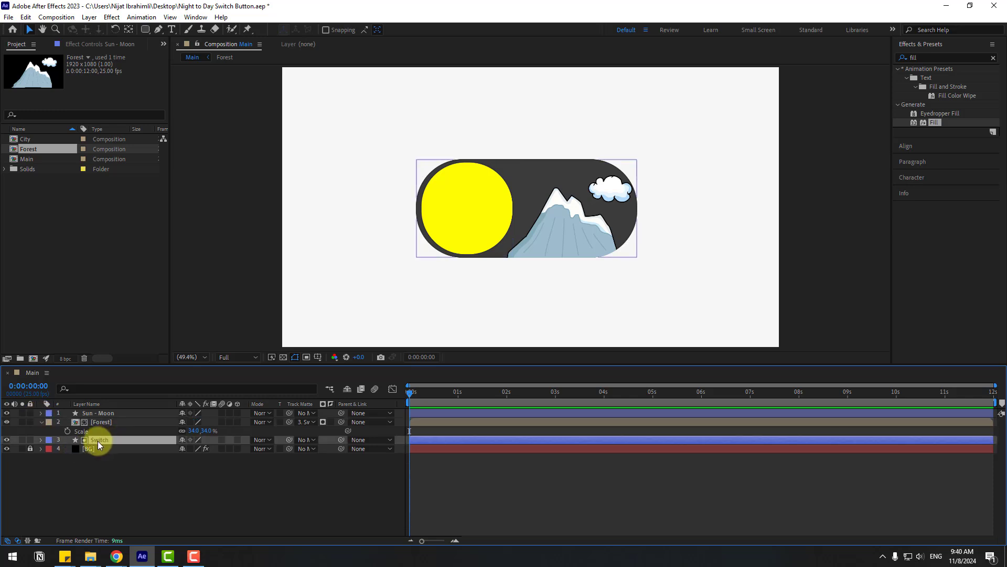
right_click(104, 441)
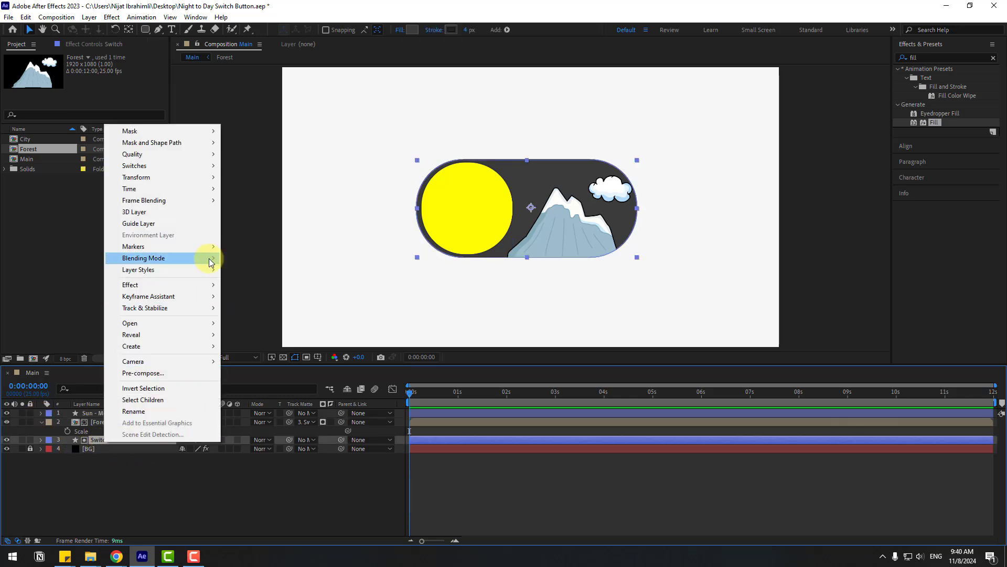
mouse_move(198, 275)
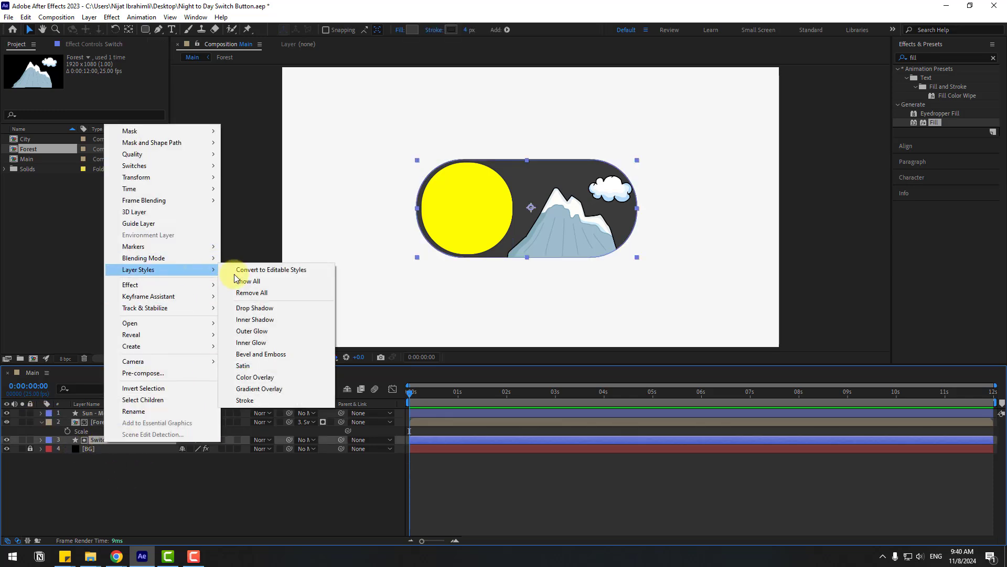
left_click(284, 389)
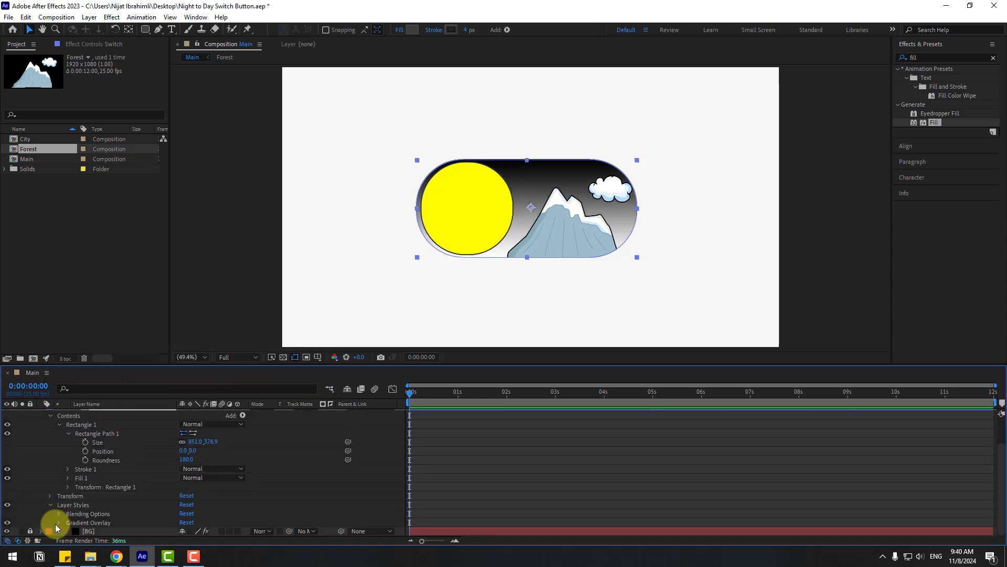
Edit the Switch's gradient overlay colors, changing the black stop at 100% to sky blue 2BB3F2.
left_click(58, 523)
scroll(50, 518, "down", 2)
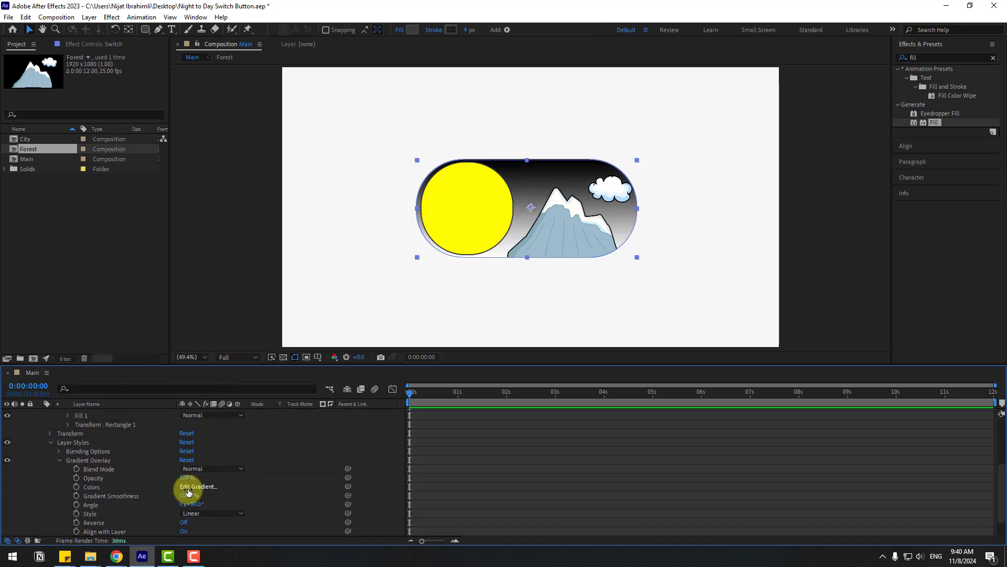
left_click(199, 487)
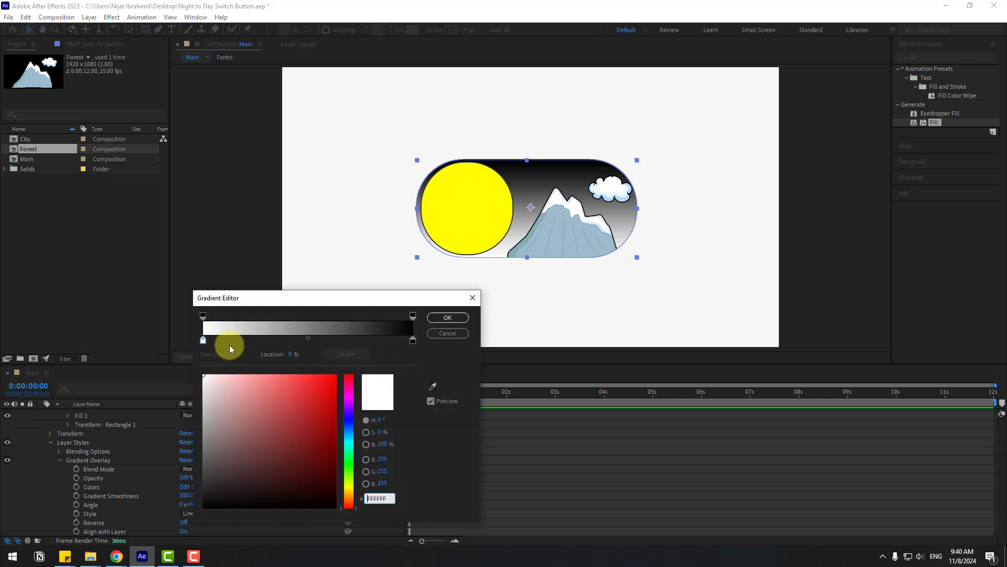
left_click(412, 342)
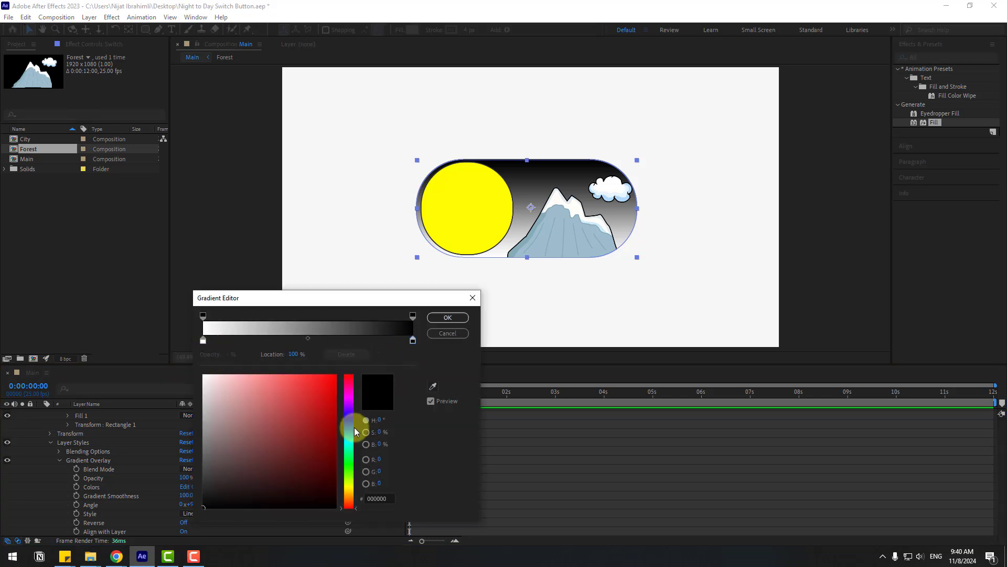
left_click_drag(350, 446, 349, 435)
left_click(312, 400)
left_click(312, 382)
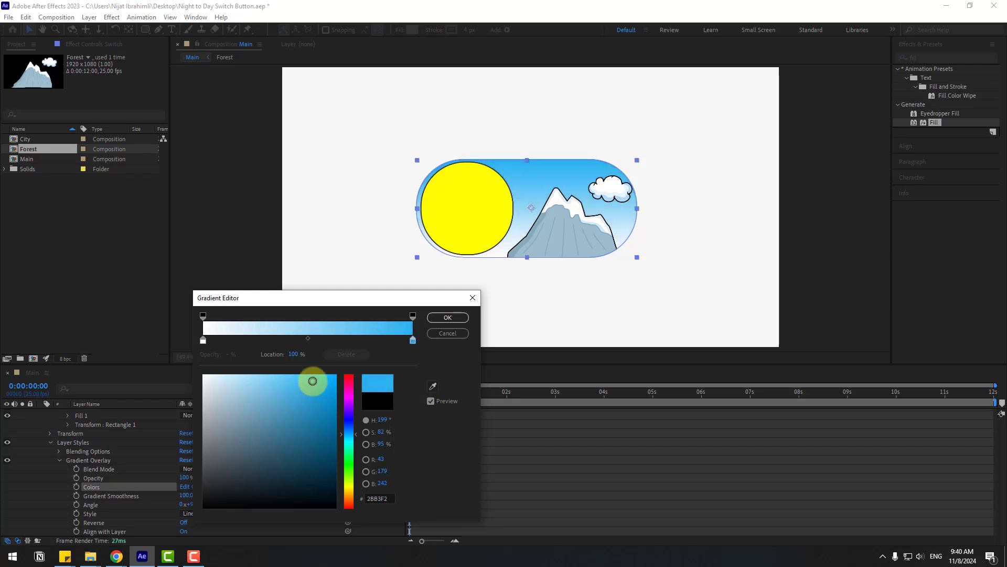
Set the gradient's white stop at 0% to pale blue D7ECF9, accept the gradient and collapse the Switch and Forest layers.
left_click(202, 342)
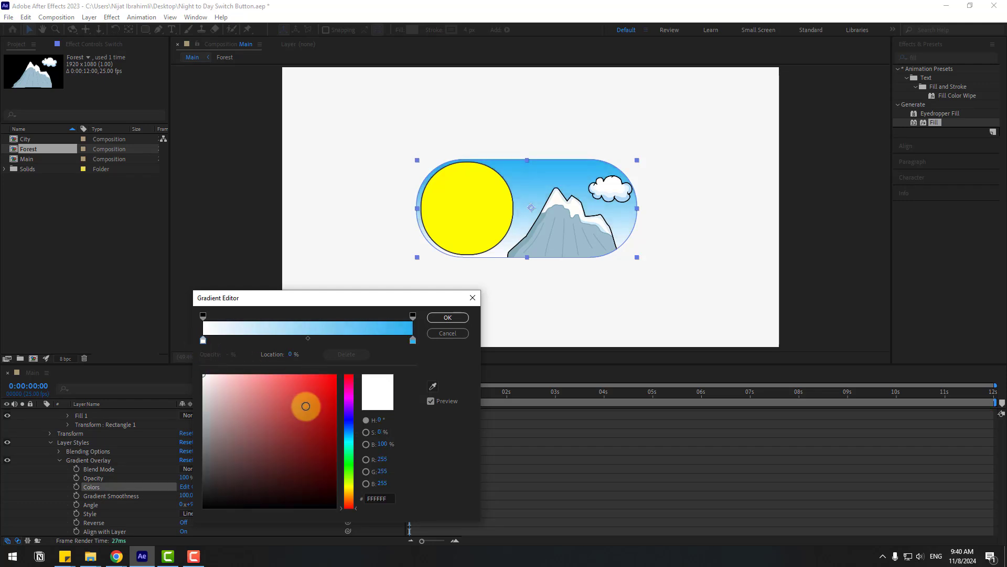
left_click_drag(342, 446, 344, 432)
mouse_move(232, 382)
left_mouse_down()
mouse_move(210, 382)
mouse_move(220, 377)
left_mouse_up()
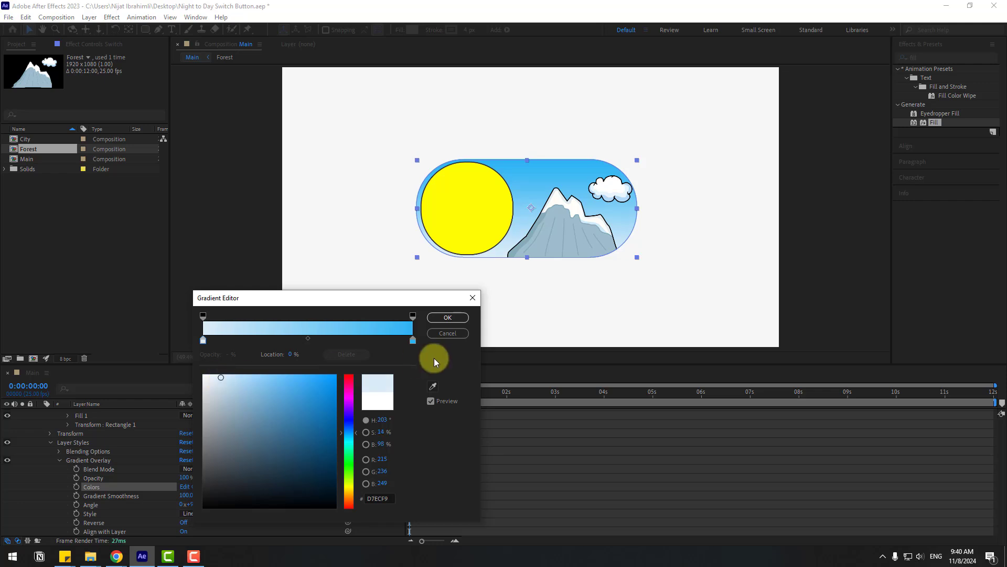
left_click(446, 317)
scroll(27, 459, "up", 5)
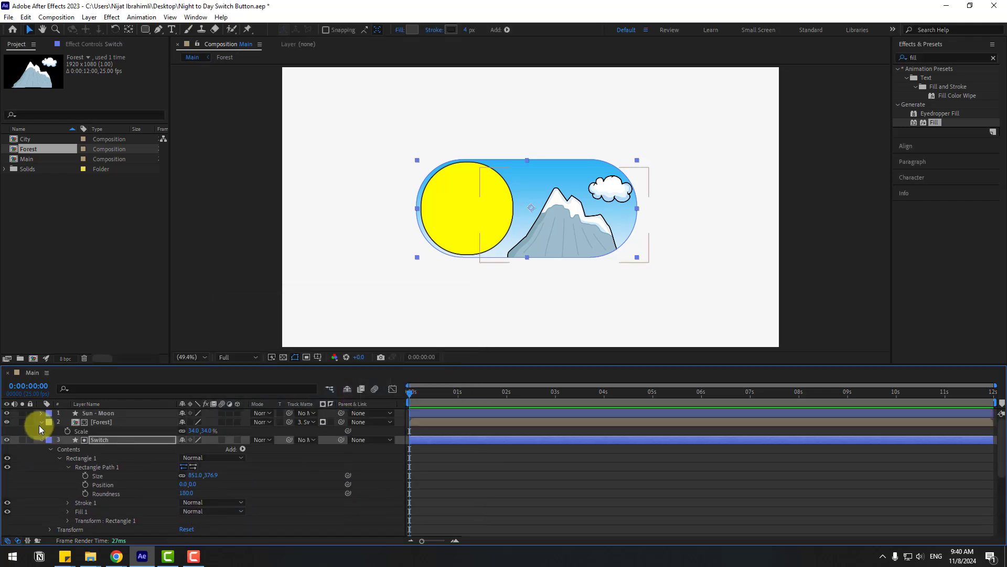
left_click(40, 440)
left_click(41, 423)
left_click(92, 467)
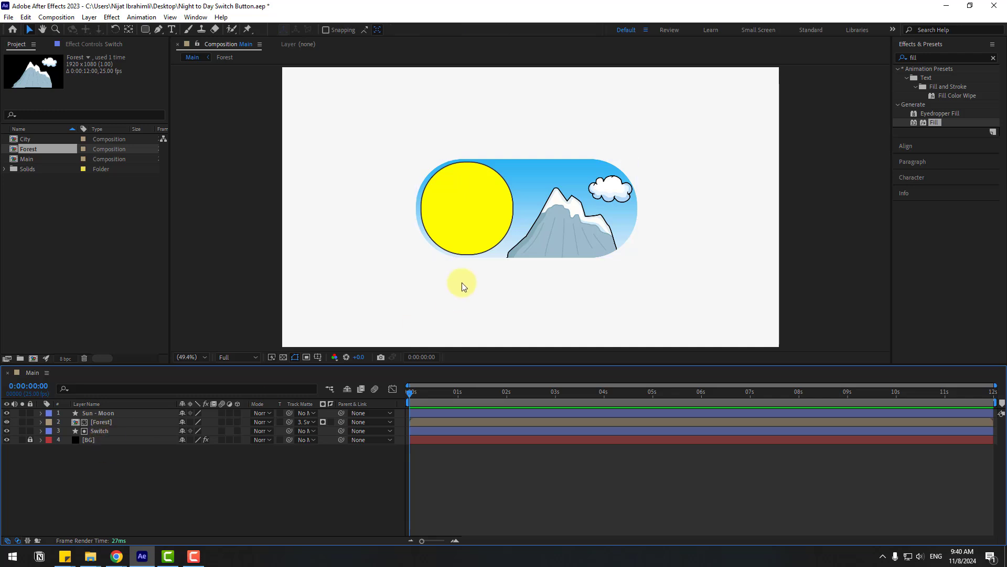
Animate the Sun - Moon position with a keyframe at 0:00:00:00 and another at 0:00:01:01 with X at 1191.
left_click(105, 414)
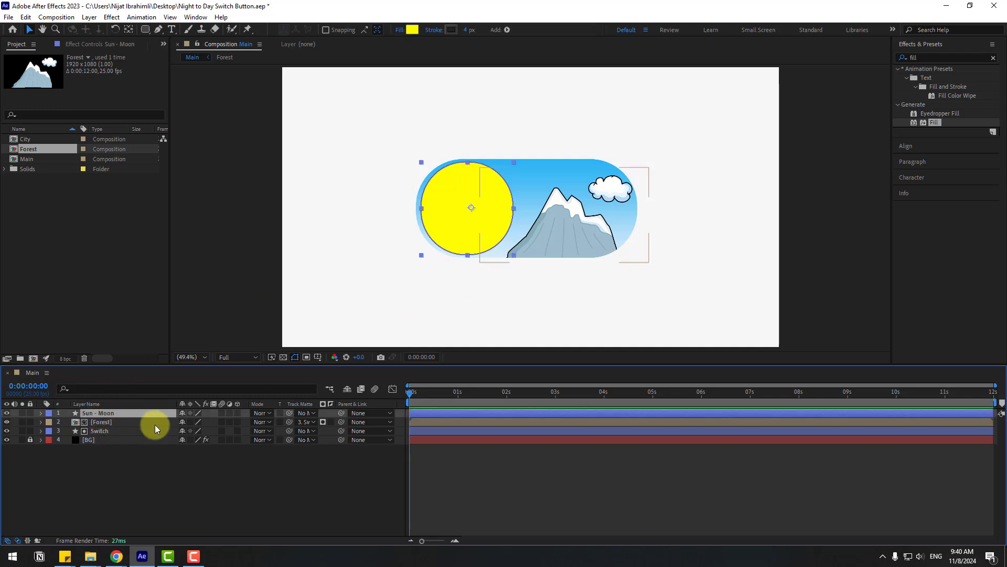
key("p")
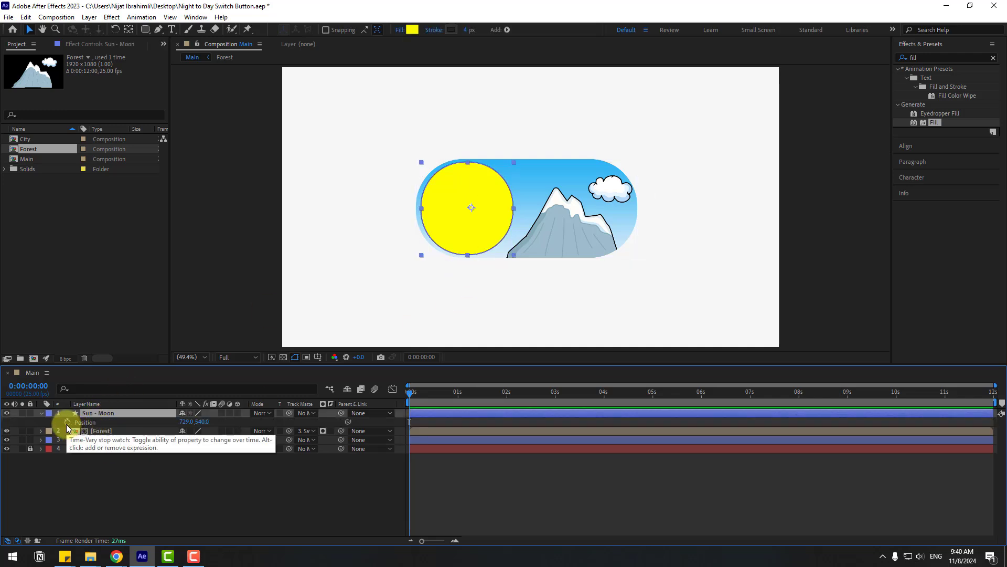
left_click(67, 422)
left_click_drag(441, 398, 458, 398)
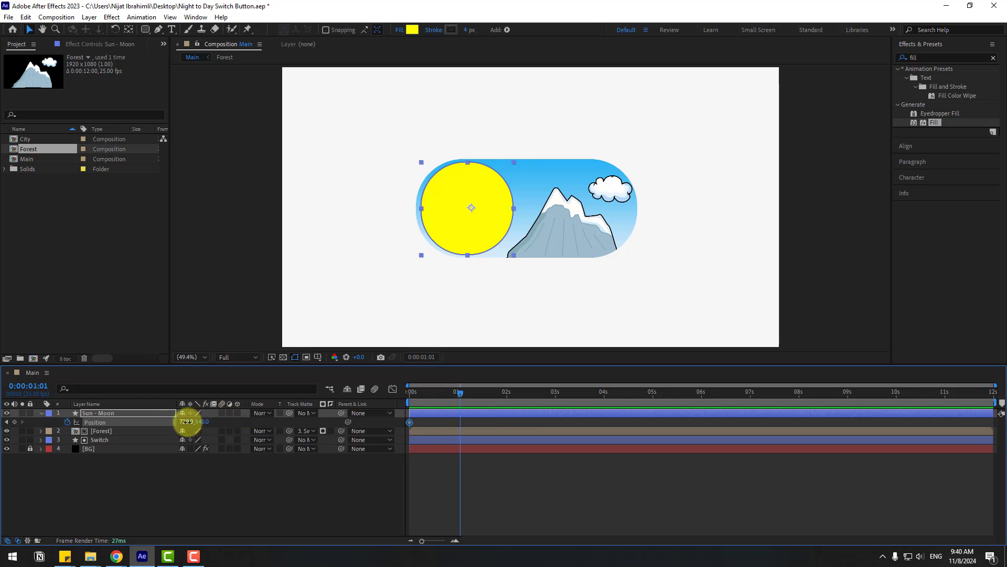
left_click_drag(189, 420, 389, 429)
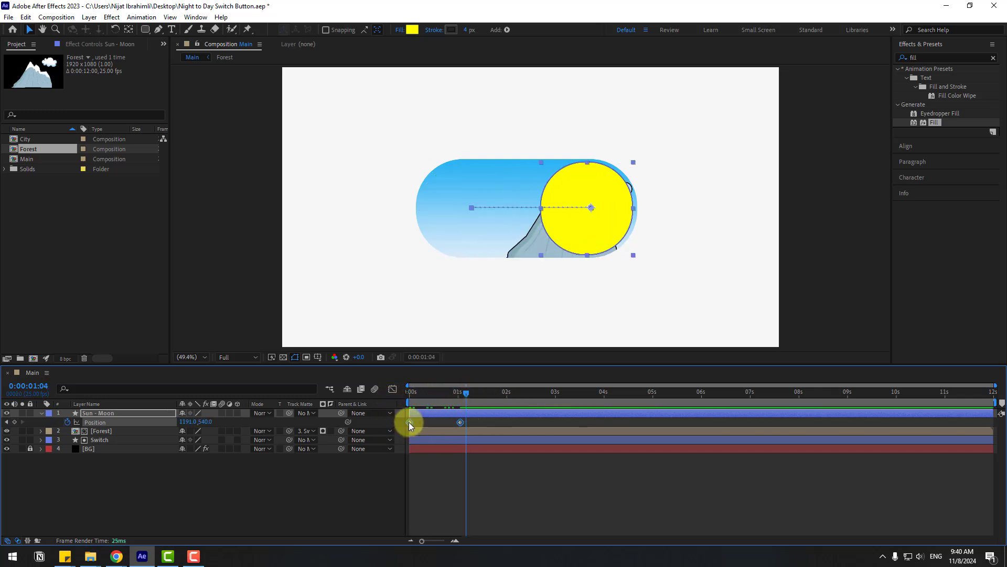
Apply Easy Ease to the Sun - Moon position keyframes and reshape their speed curve into a steep central peak.
right_click(409, 423)
mouse_move(456, 414)
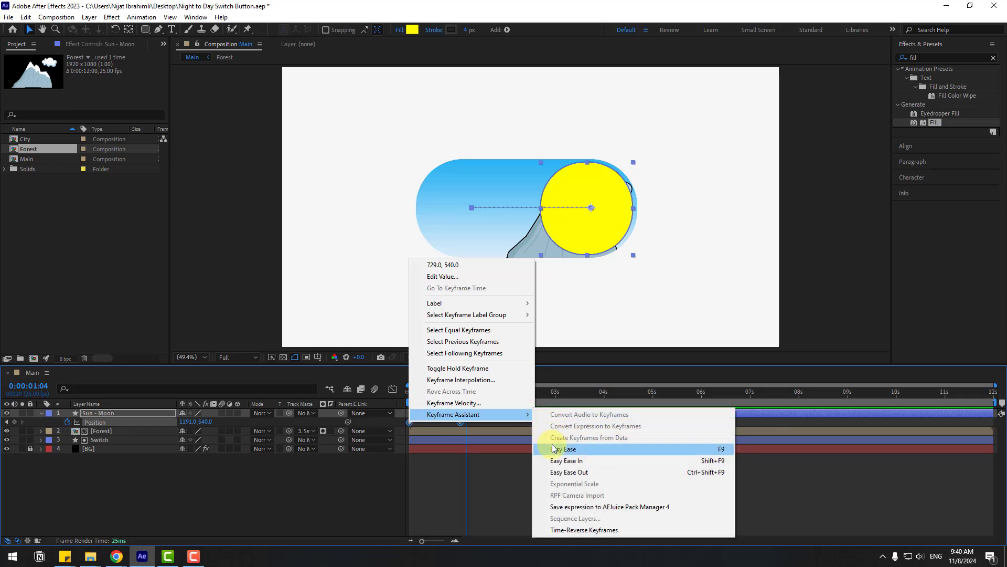
left_click(713, 449)
left_click(392, 389)
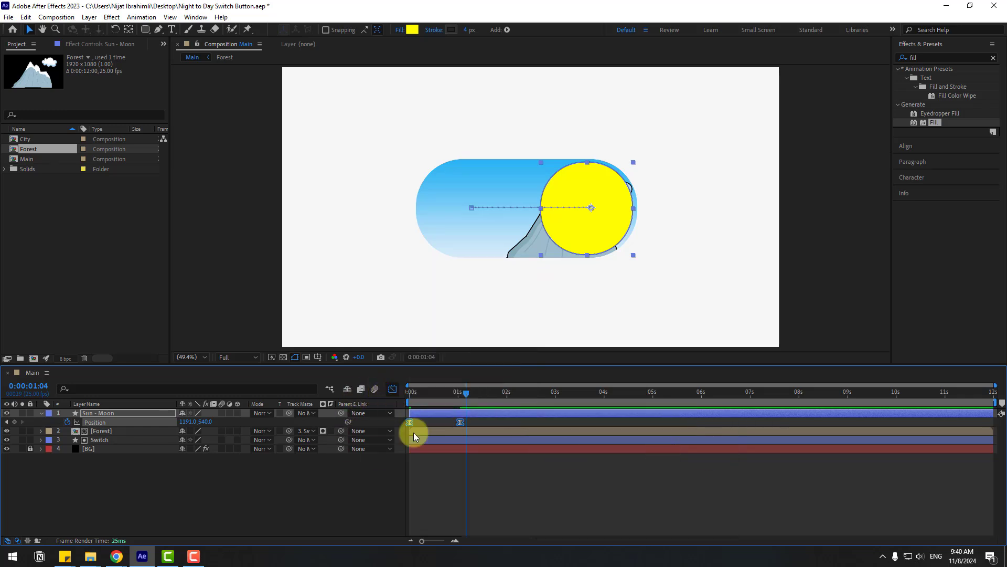
left_click_drag(418, 512, 446, 512)
key("space")
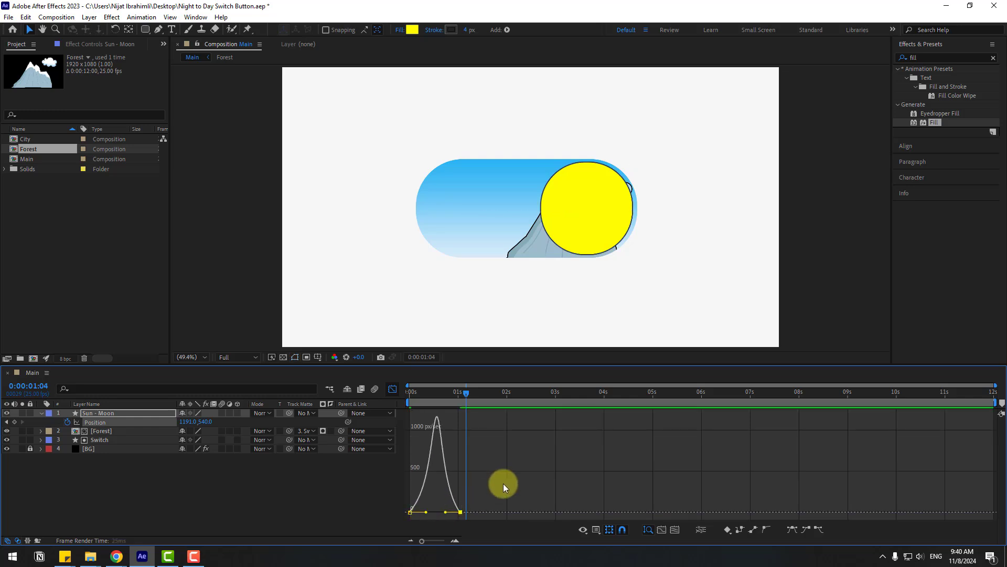
Leave the graph view and shift both Sun - Moon position keyframes so the first falls at 0:00:00:21.
left_click(392, 389)
key("space")
left_click_drag(472, 421, 451, 423)
left_click(449, 396)
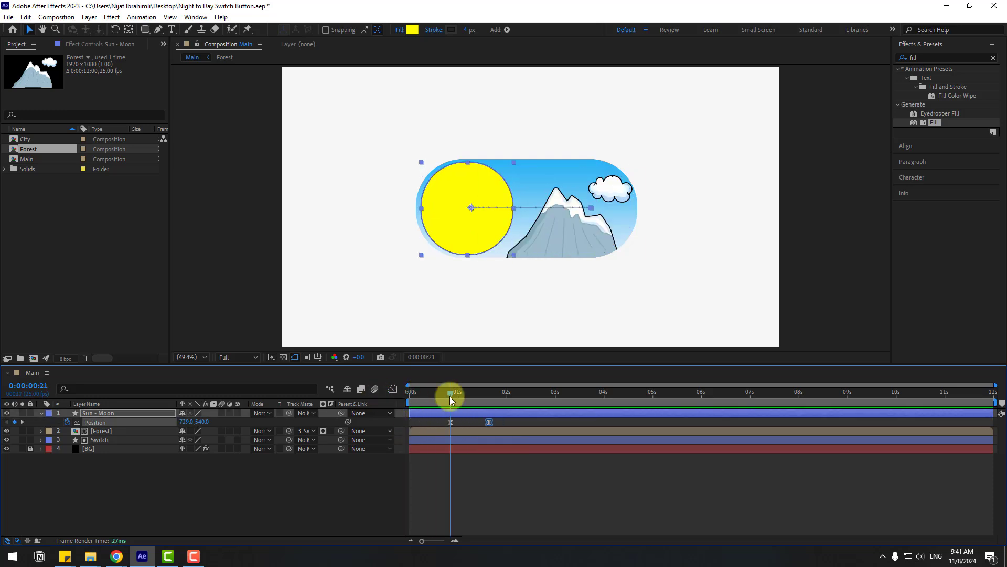
Animate the Forest layer's position from a keyframe at 0:00:00:20 to X about 1530 at 0:00:01:15, beyond the pill's right end.
left_click(105, 432)
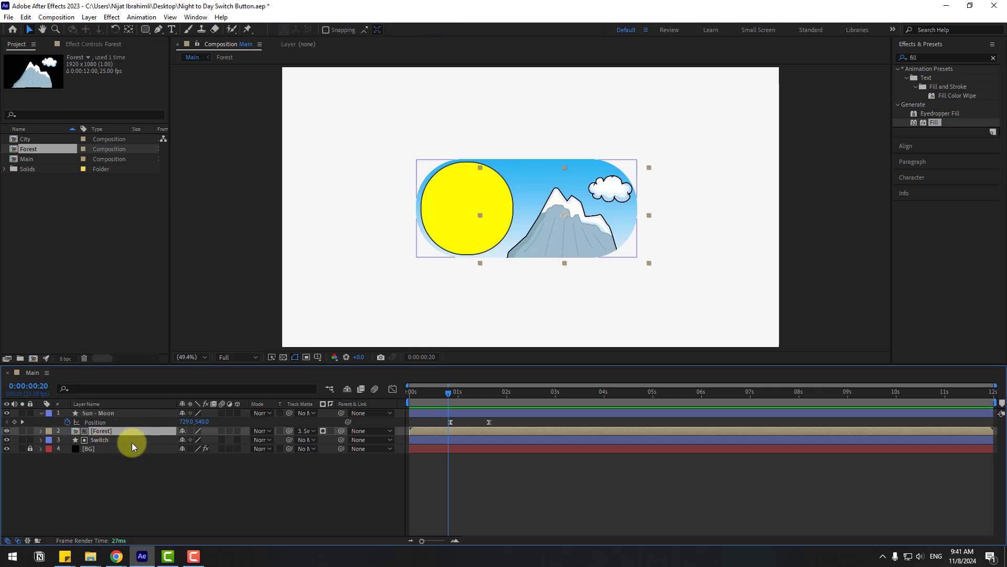
key("p")
left_click(67, 440)
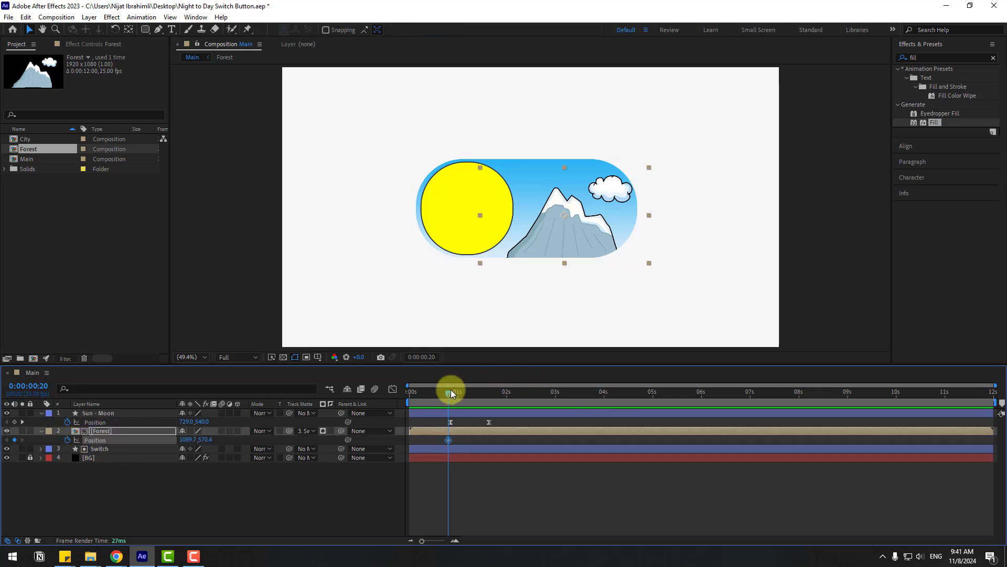
left_click_drag(451, 391, 487, 393)
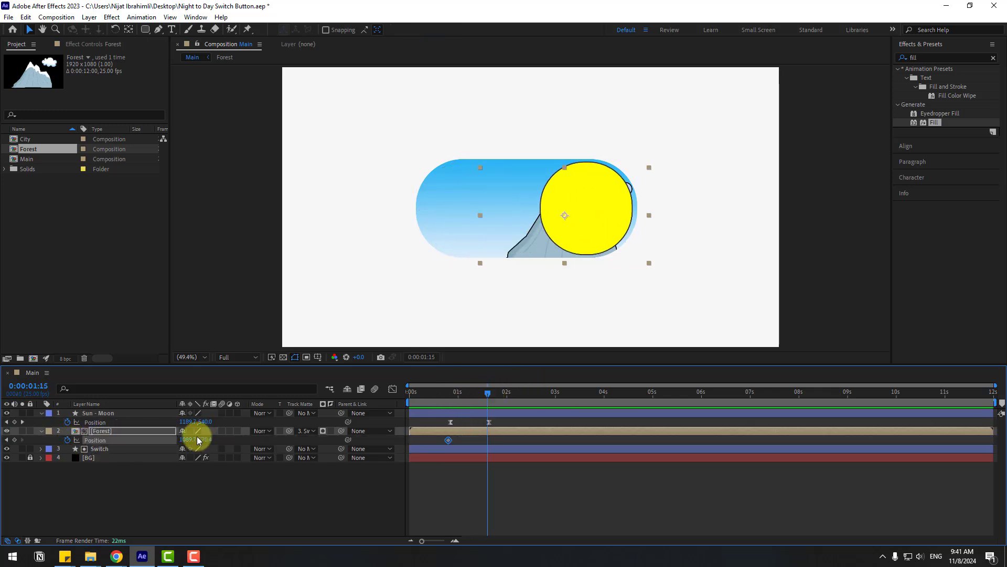
left_click_drag(191, 440, 382, 441)
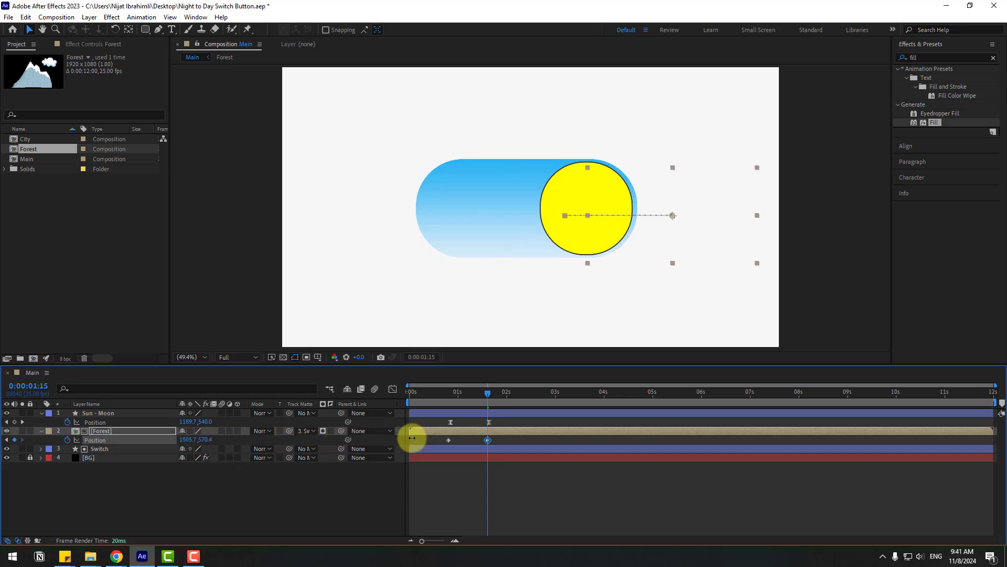
mouse_move(486, 401)
left_mouse_down()
mouse_move(447, 395)
mouse_move(487, 398)
left_mouse_up()
Apply Easy Ease to both Forest position keyframes, raise the first keyframe's outgoing influence to about 64% and preview the motion.
left_click_drag(498, 438, 442, 442)
right_click(447, 441)
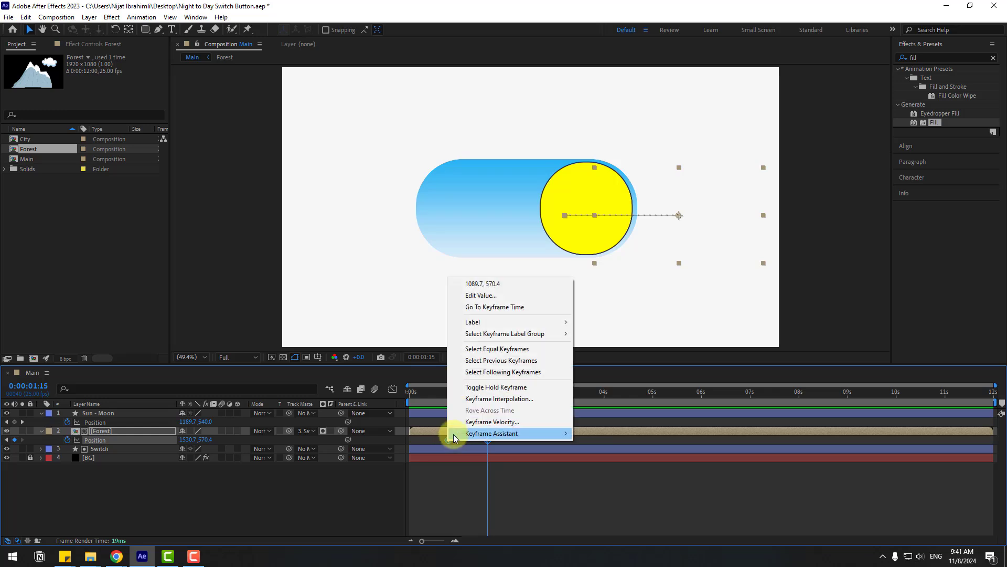
mouse_move(472, 433)
left_click(598, 407)
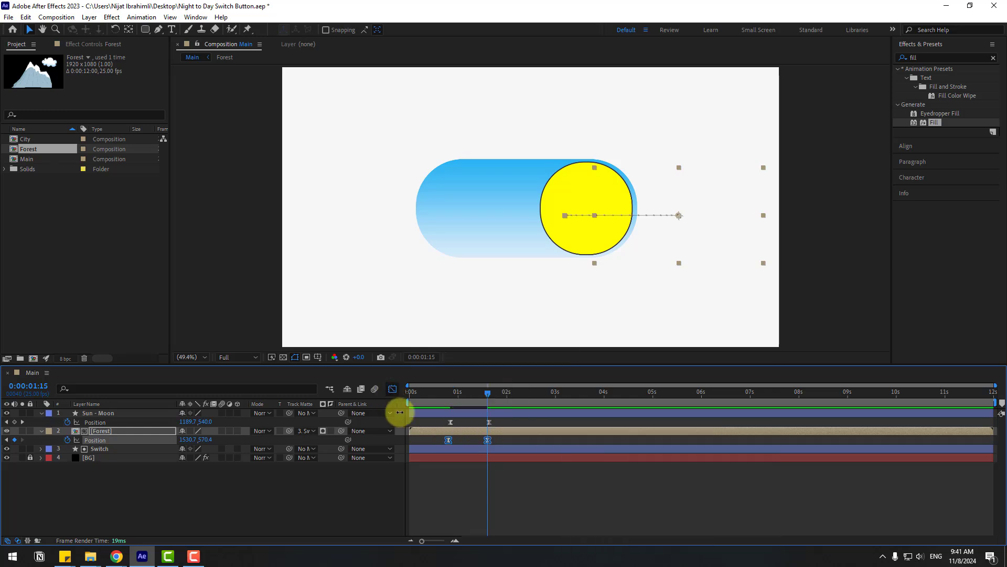
left_click(393, 388)
left_click_drag(455, 516, 461, 513)
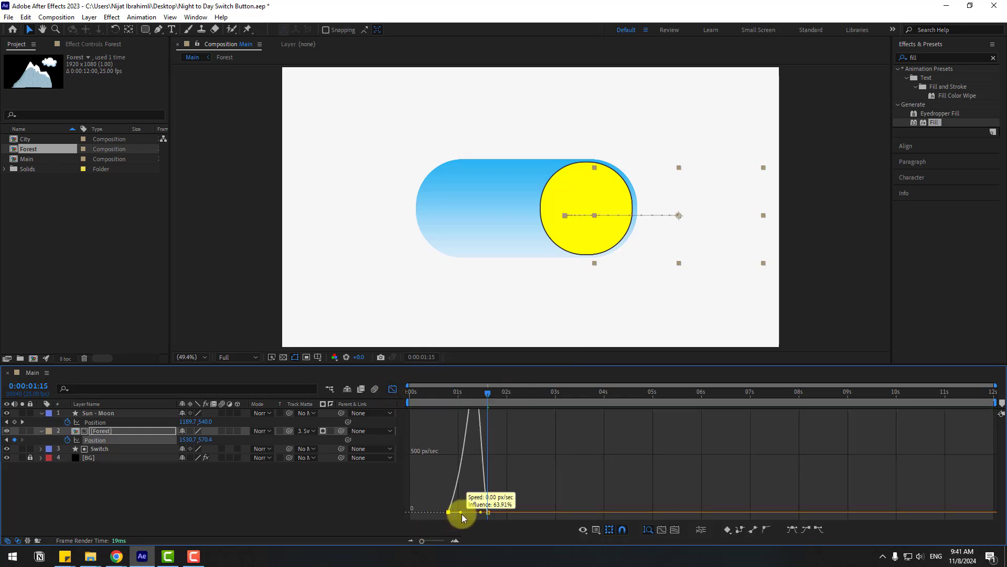
left_click_drag(443, 395, 473, 413)
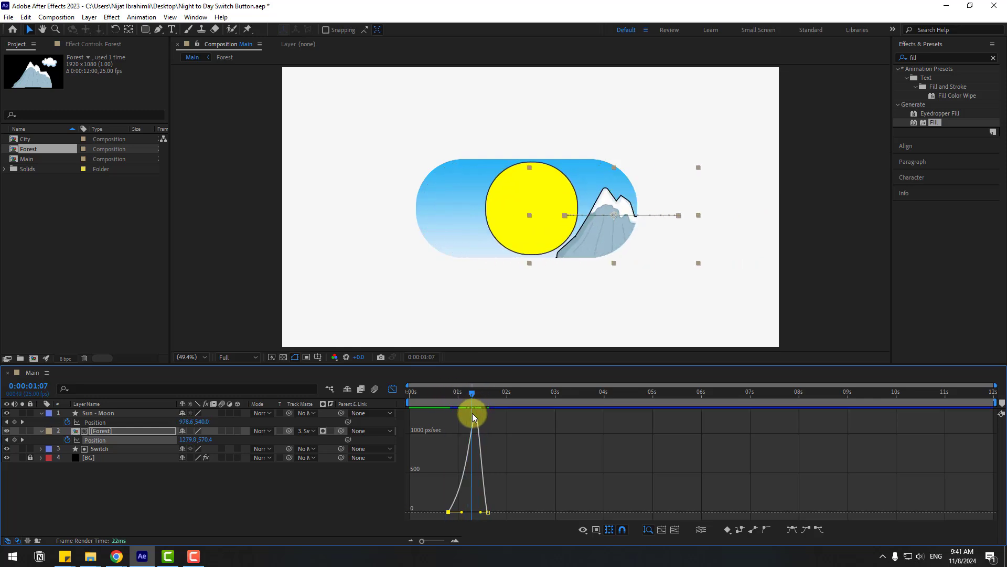
key("space")
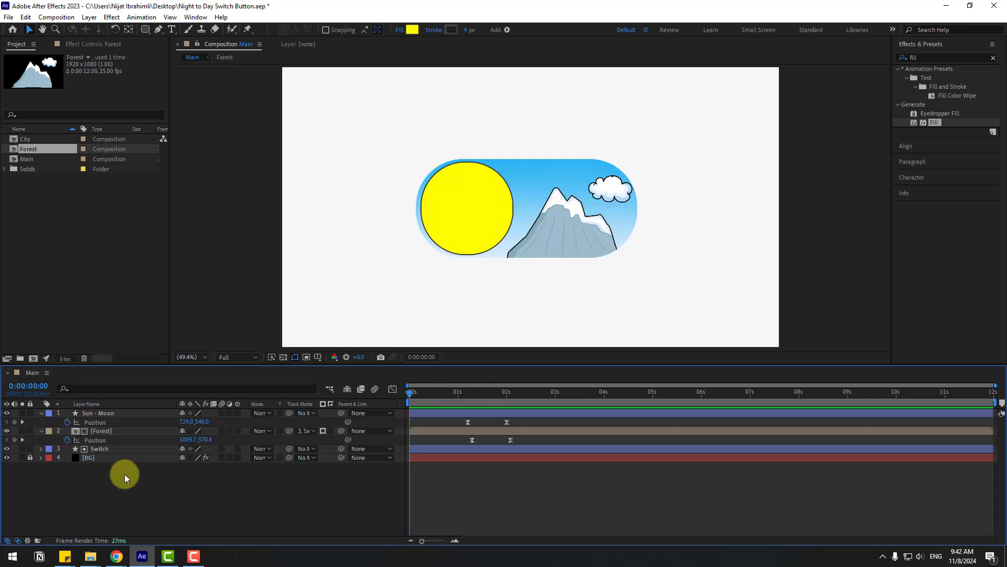
Open the Forest composition and set a position keyframe on the mountain-1 layer at 0:00:00:22.
left_click(96, 435)
double_click(101, 430)
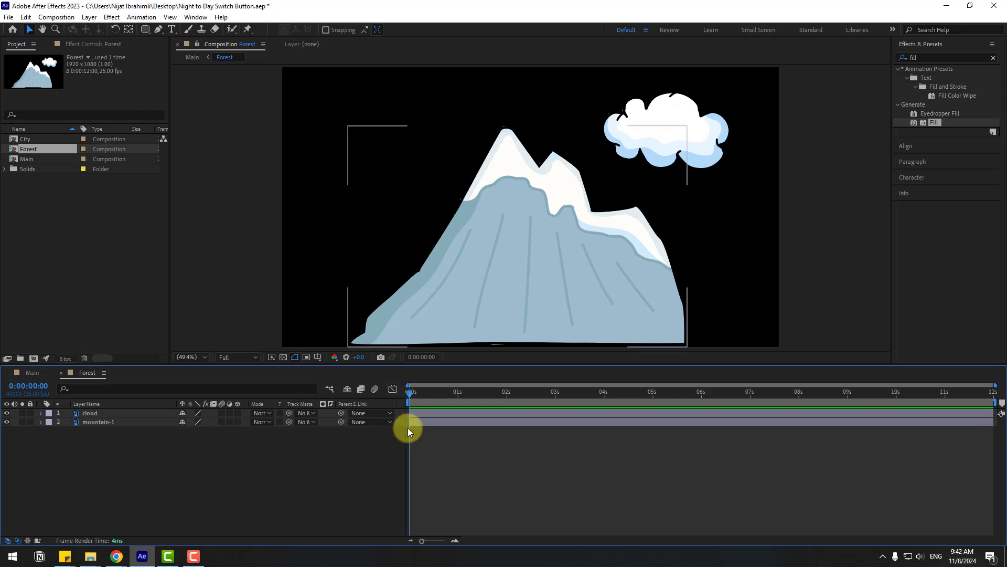
left_click(452, 395)
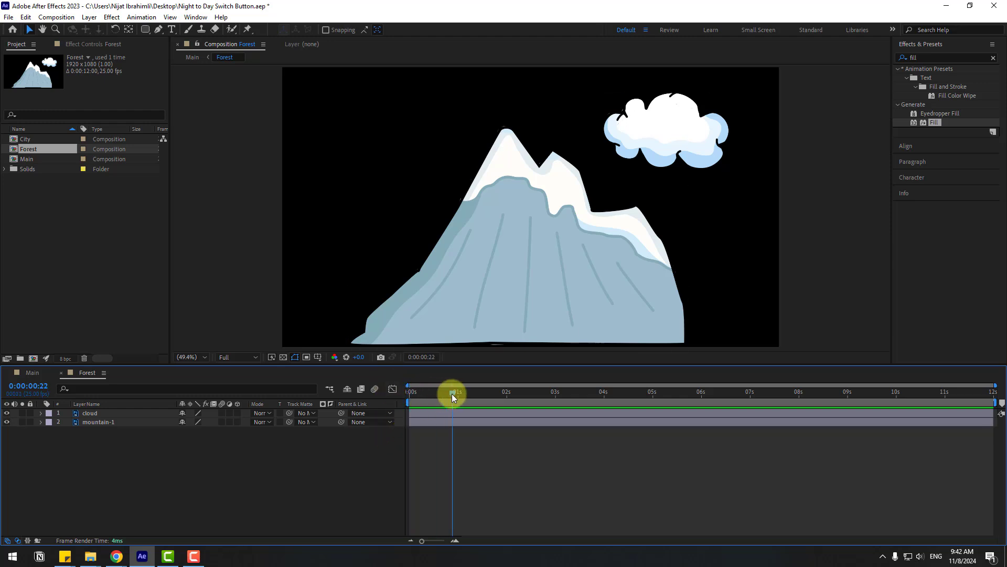
left_click(98, 423)
key("p")
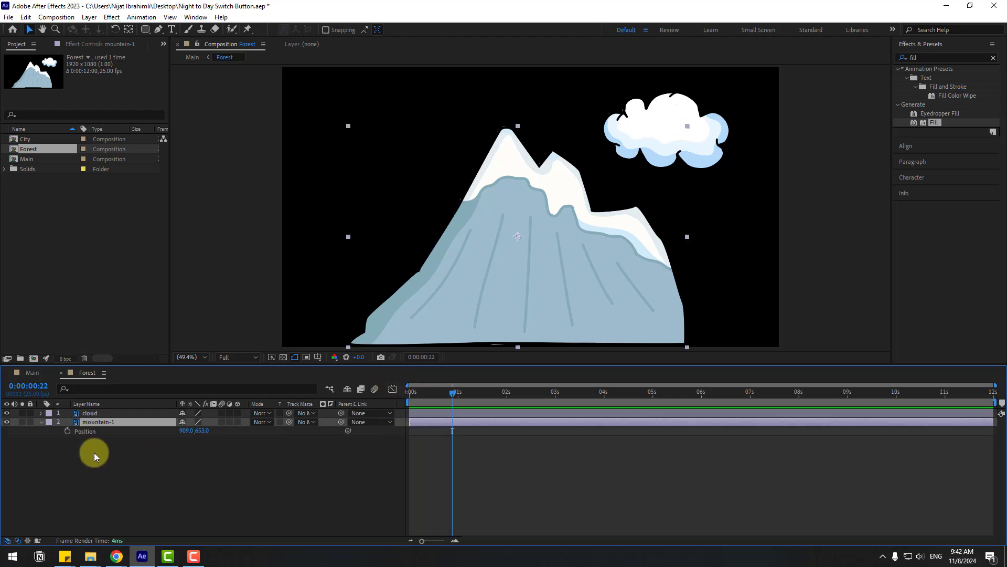
left_click(68, 432)
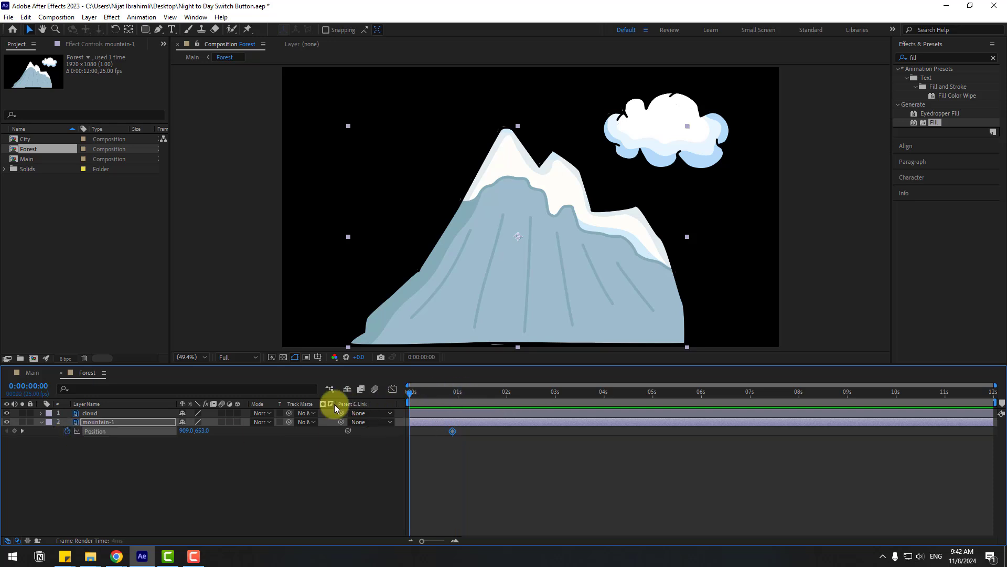
Set the mountain-1 layer's position at 0:00:00:00 to 909, 1504, apply Easy Ease to both position keyframes and preview the rise.
key("Home")
left_click_drag(204, 431, 713, 376)
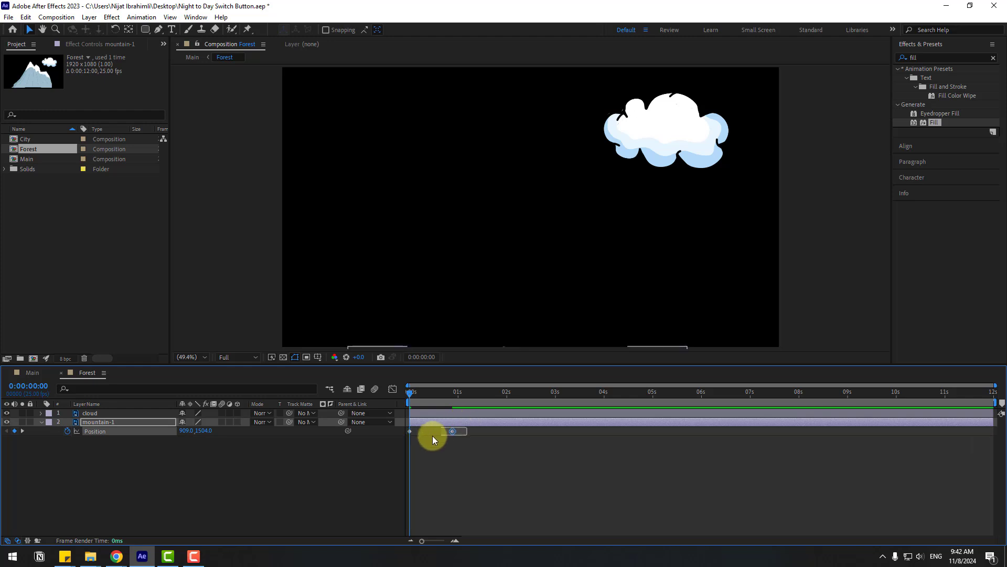
right_click(410, 431)
mouse_move(462, 424)
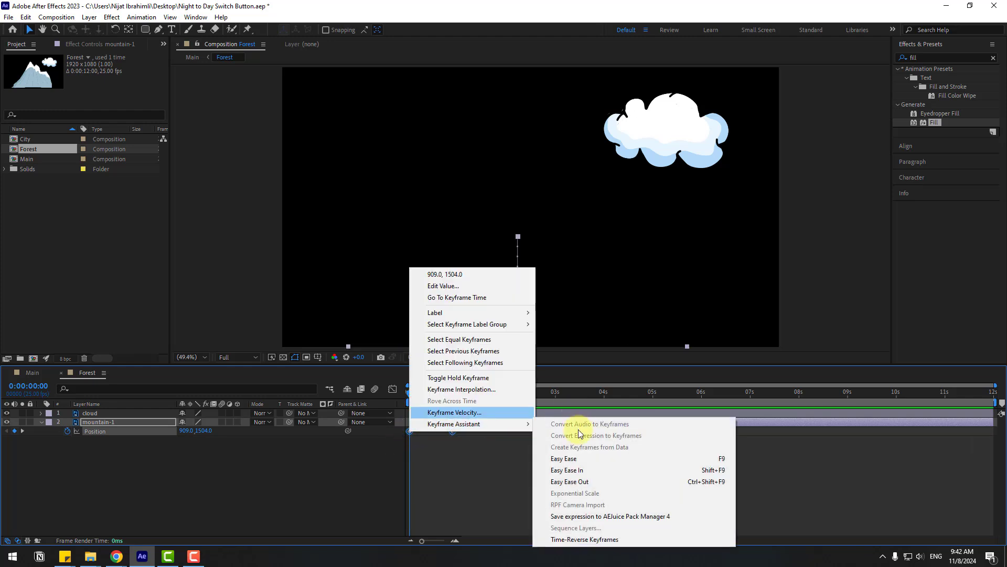
left_click(574, 458)
key("space")
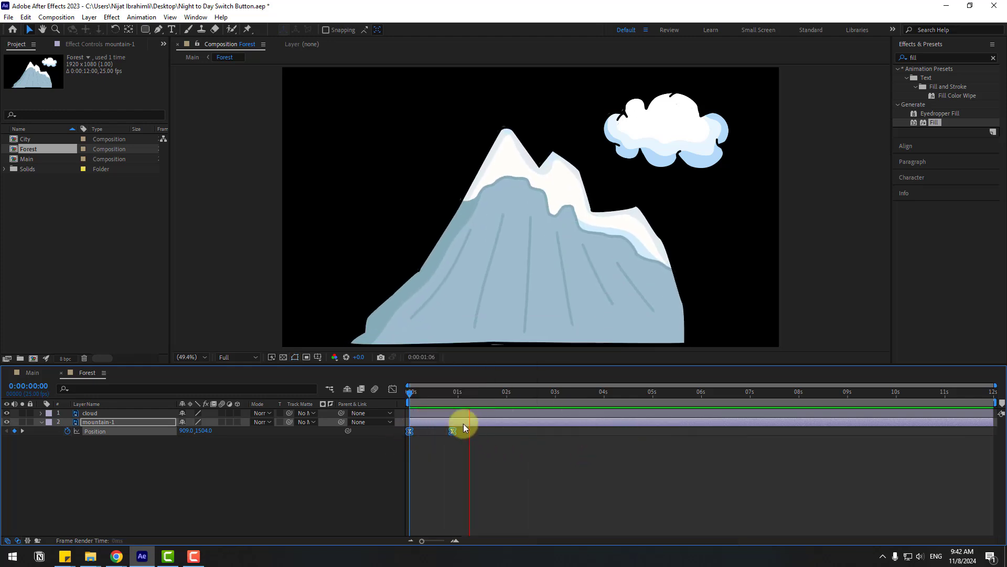
key("space")
Duplicate the cloud layer and place the copy at about 657, 253, with the original cloud at about 1500, 393.
left_click(90, 414)
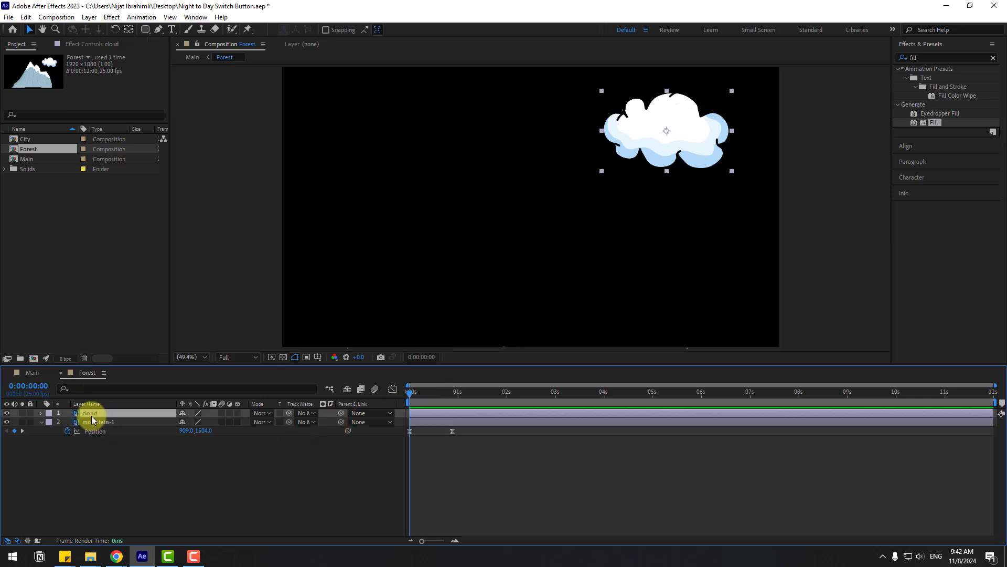
left_click(646, 153)
key("ctrl+d")
left_click_drag(646, 152, 383, 161)
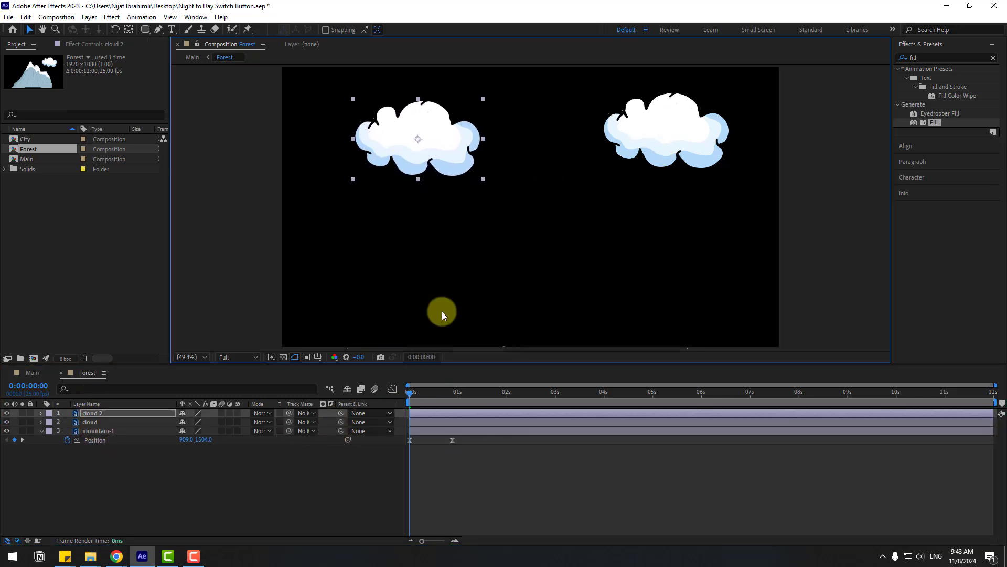
left_click_drag(486, 397, 495, 397)
left_click_drag(399, 147, 458, 150)
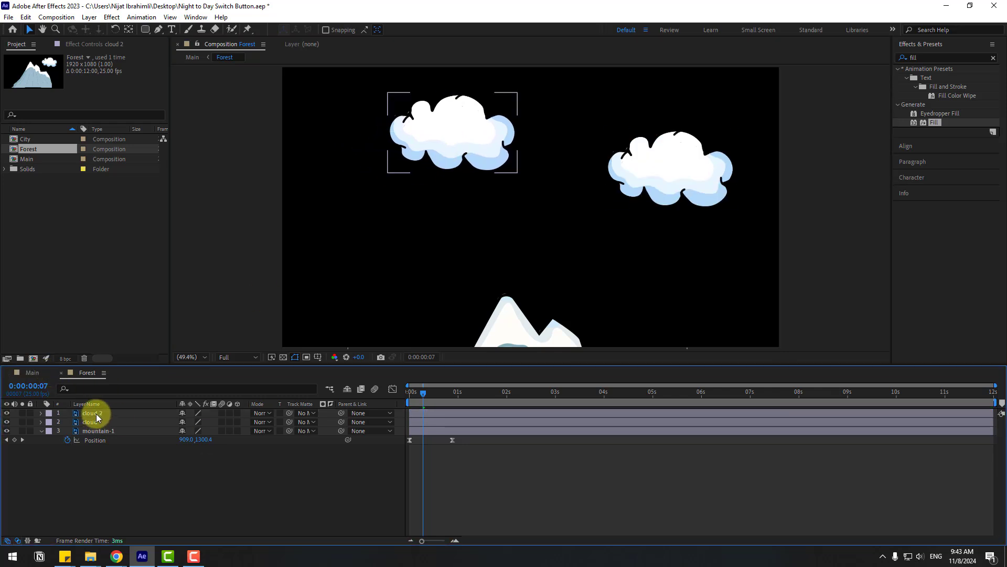
Set position keyframes on both cloud layers and move them to about 0:00:02:01.
left_click(96, 413)
left_click(93, 425, "shift")
left_click_drag(432, 394, 386, 395)
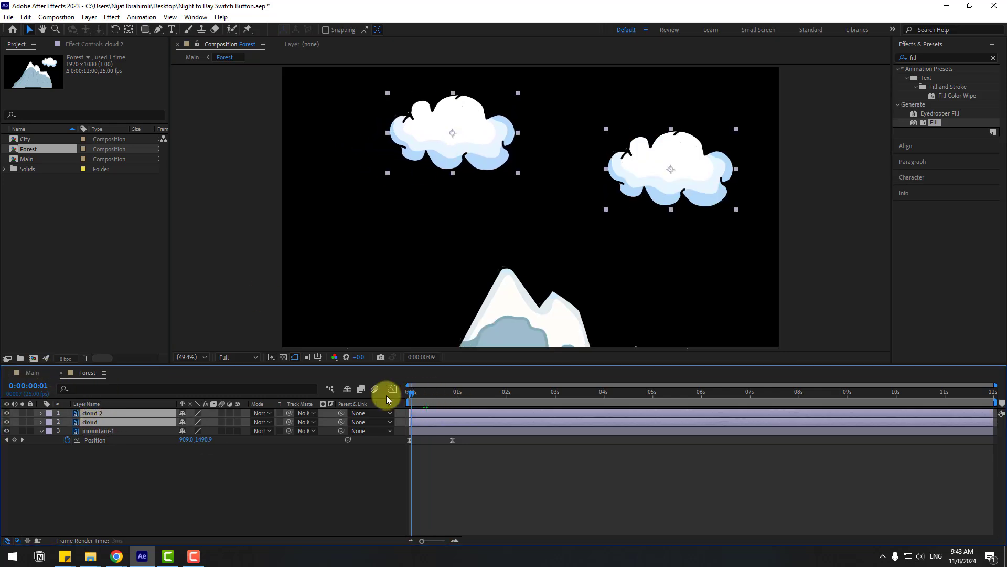
key("p")
left_click(68, 422)
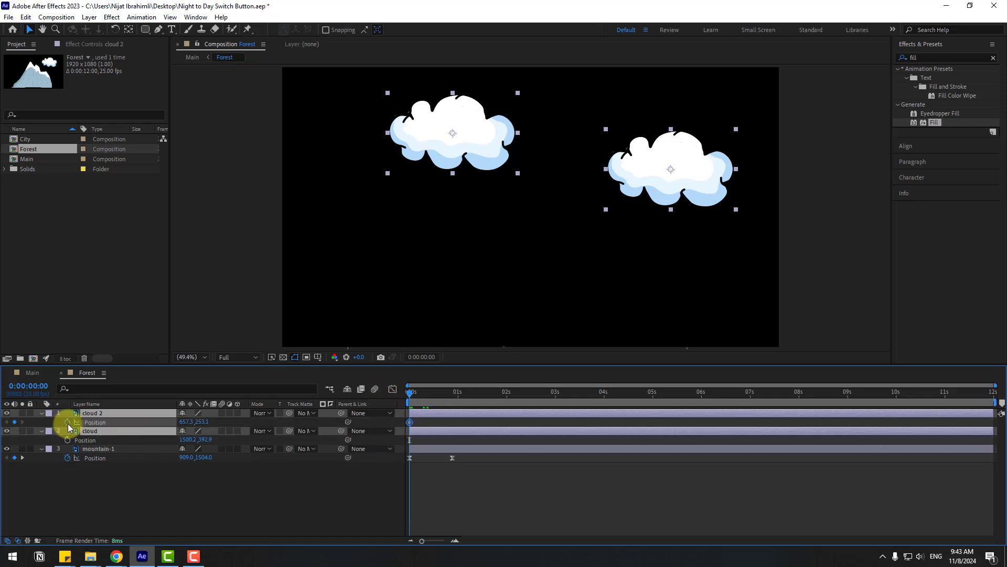
left_click_drag(468, 425, 513, 425)
At 0:00:00:00, set the X position of cloud 2 to about 915 and of cloud to about 1374.
left_click(220, 480)
left_click(450, 149)
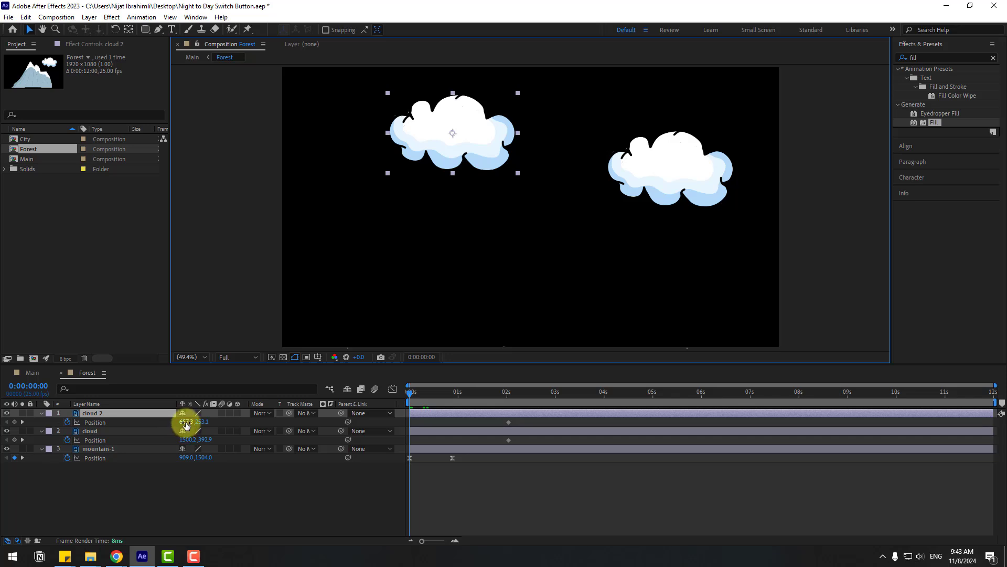
left_click_drag(186, 422, 315, 416)
left_click_drag(190, 439, 144, 449)
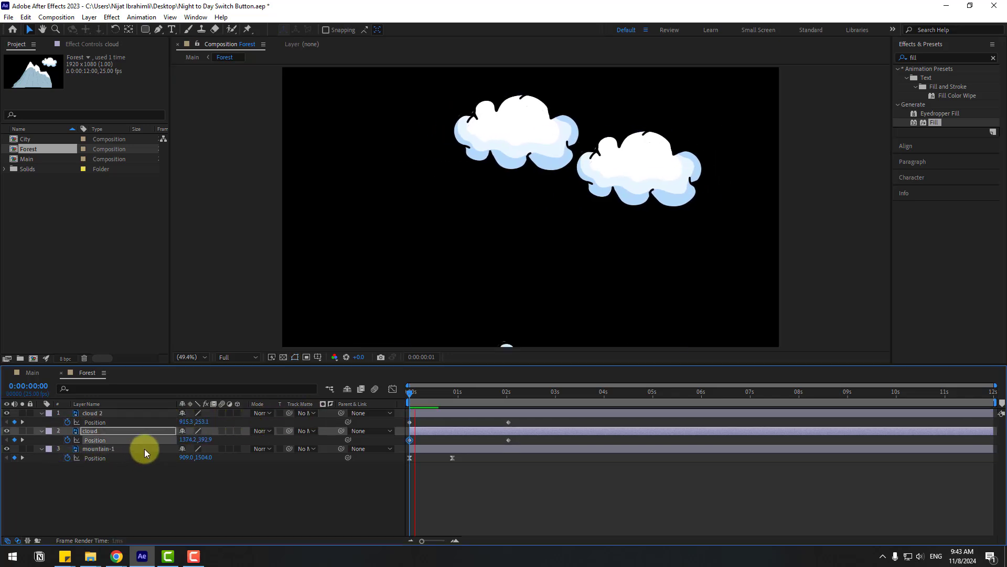
Move the last position keyframes of both cloud layers to about 0:00:03:01.
left_click(510, 422)
left_click(508, 440, "shift")
left_click_drag(509, 440, 557, 440)
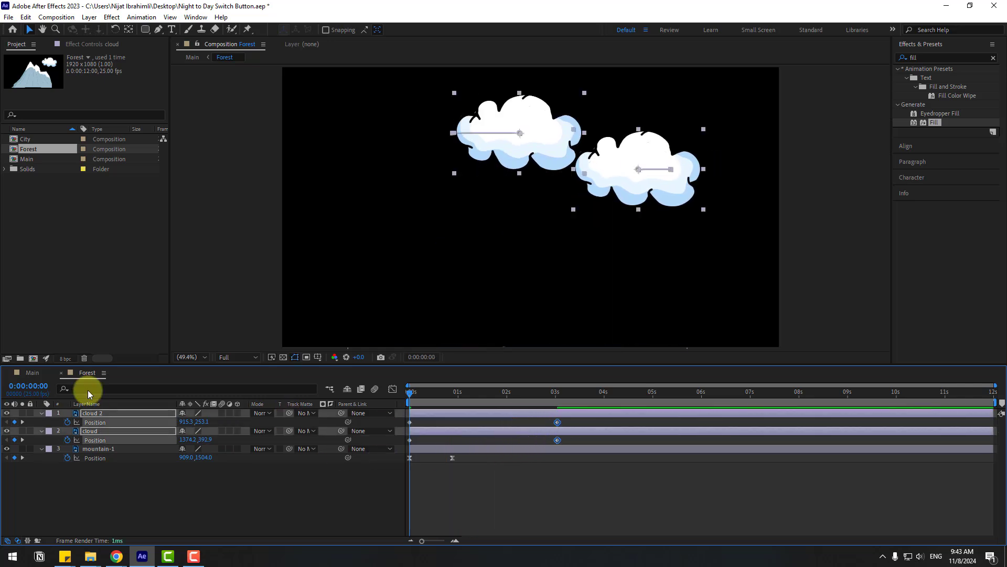
Return to the Main composition and preview the switch with the animated clouds and mountain.
left_click(32, 373)
key("space")
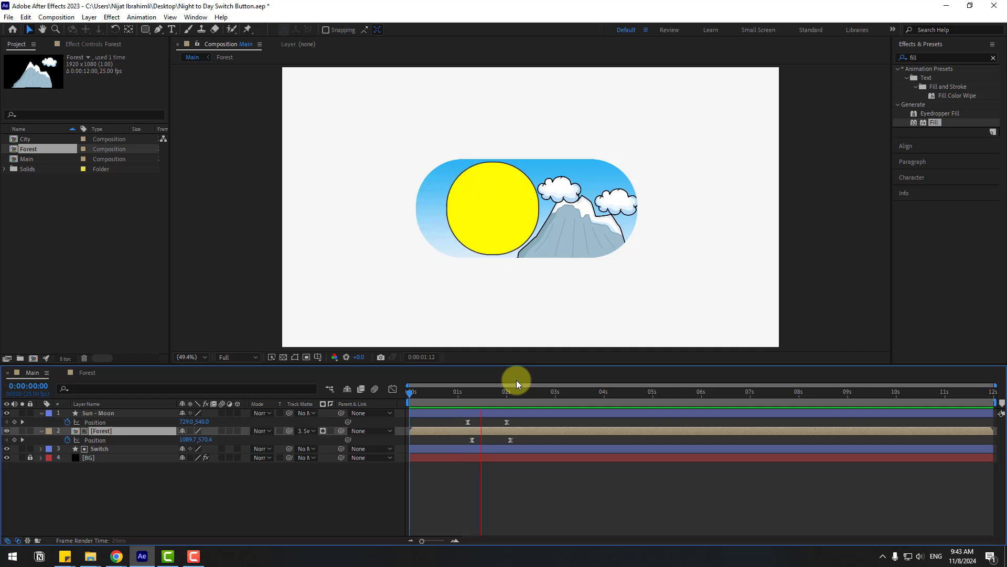
key("space")
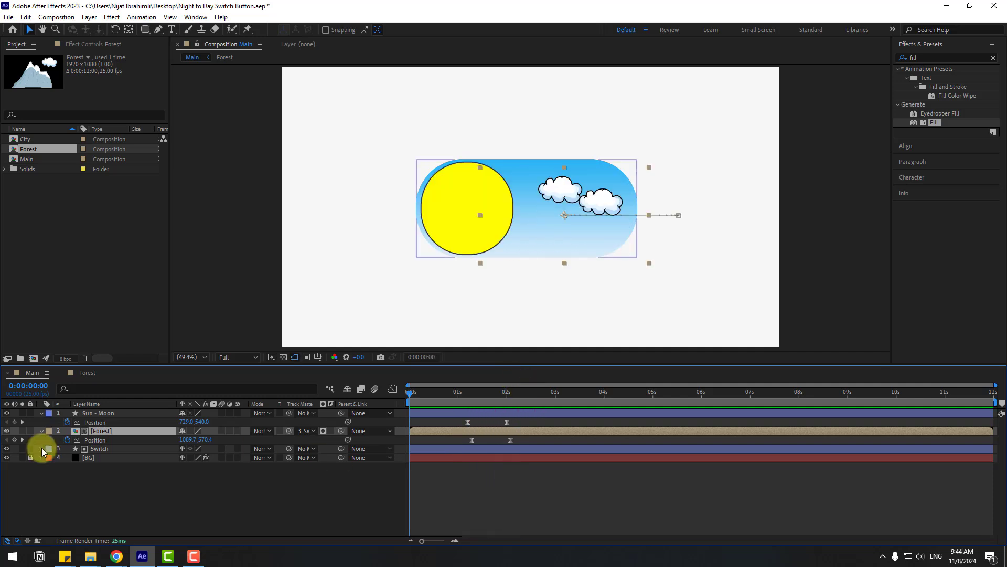
Set a keyframe on the Colors of the Switch layer's Gradient Overlay and place it at about 0:00:01:10.
left_click(97, 416)
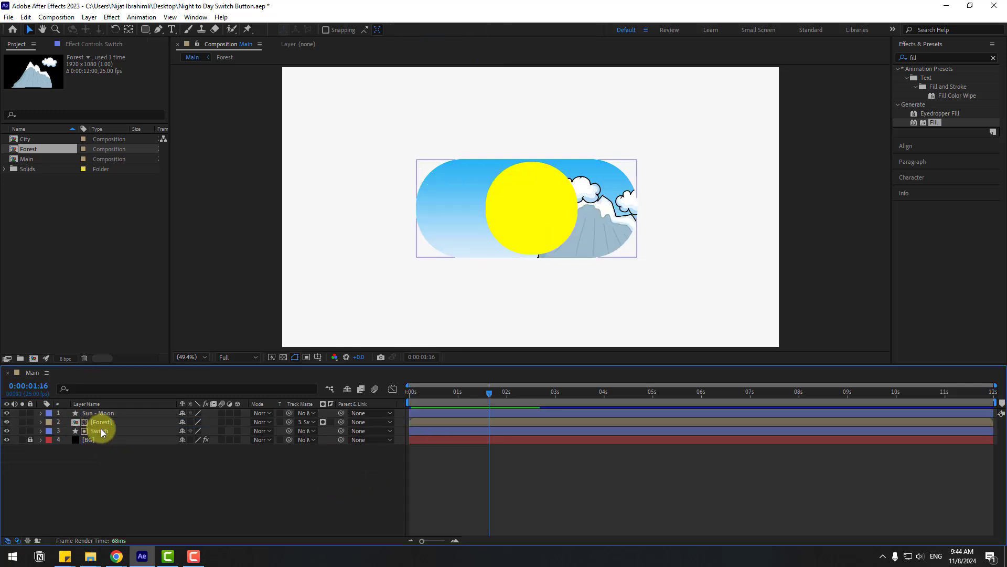
left_click(101, 431)
key("ctrl+grave")
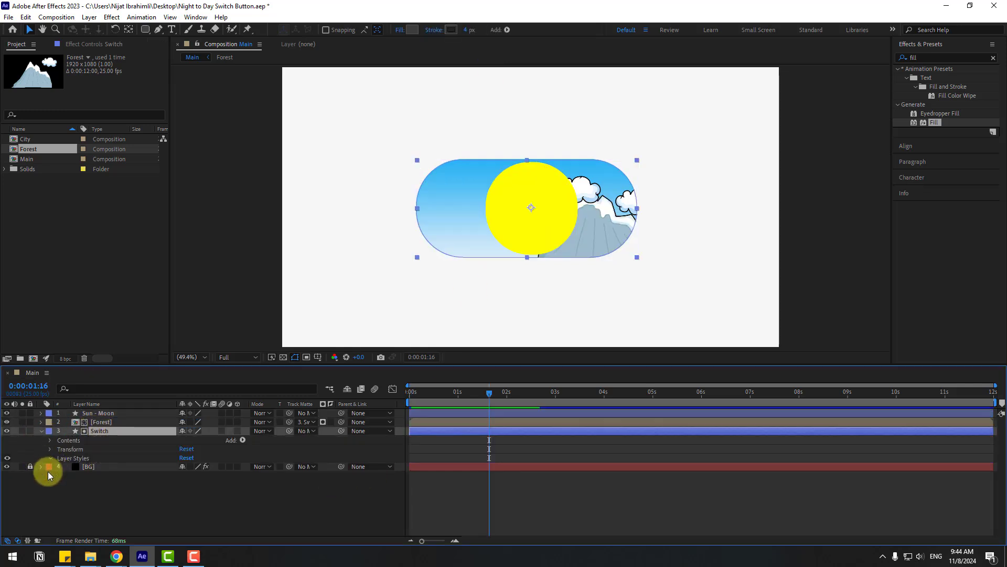
left_click(59, 475)
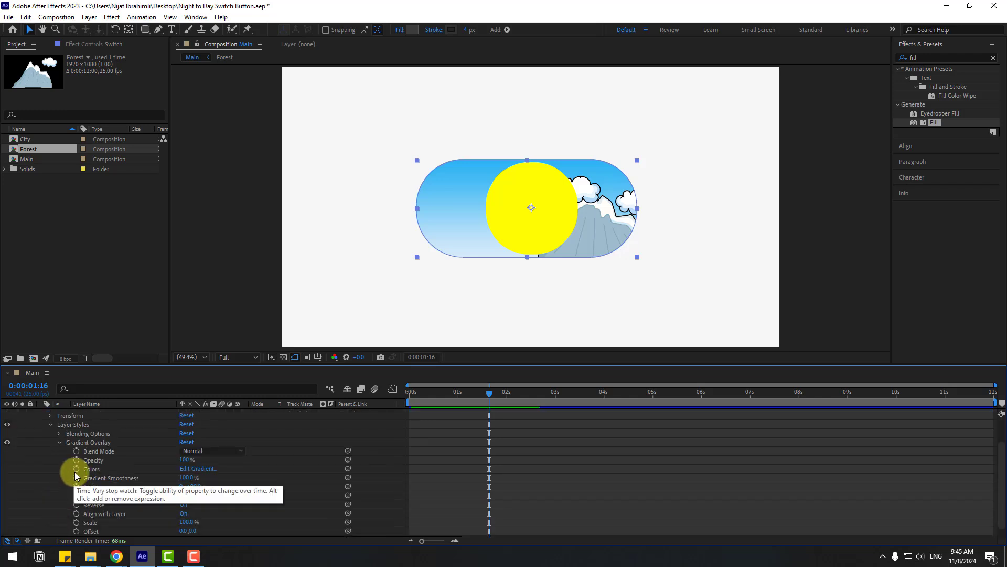
left_click(75, 470)
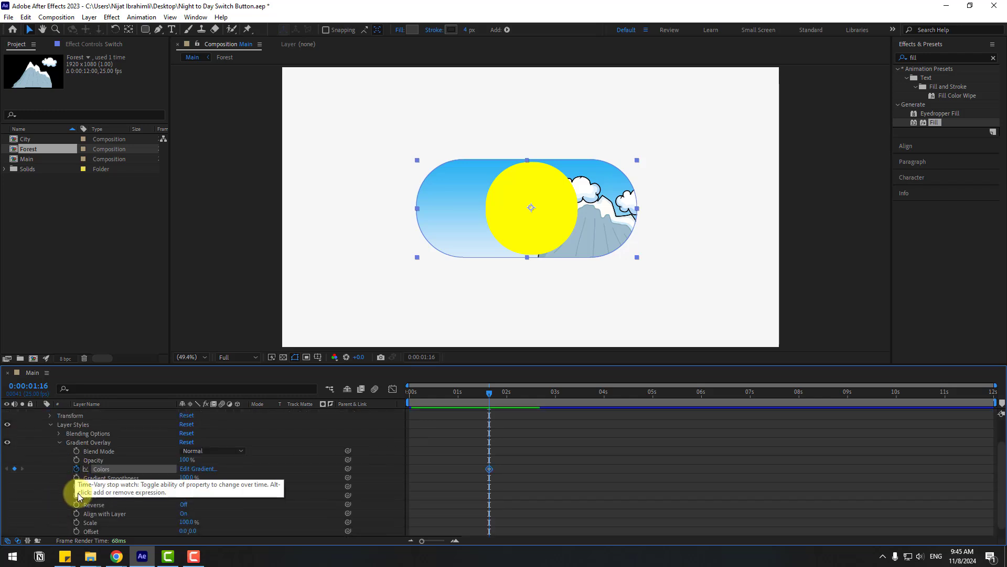
At 0:00:01:23, recolor the Switch gradient with a dark navy 000C27 upper stop and a coral red lower stop.
left_click_drag(486, 396, 502, 395)
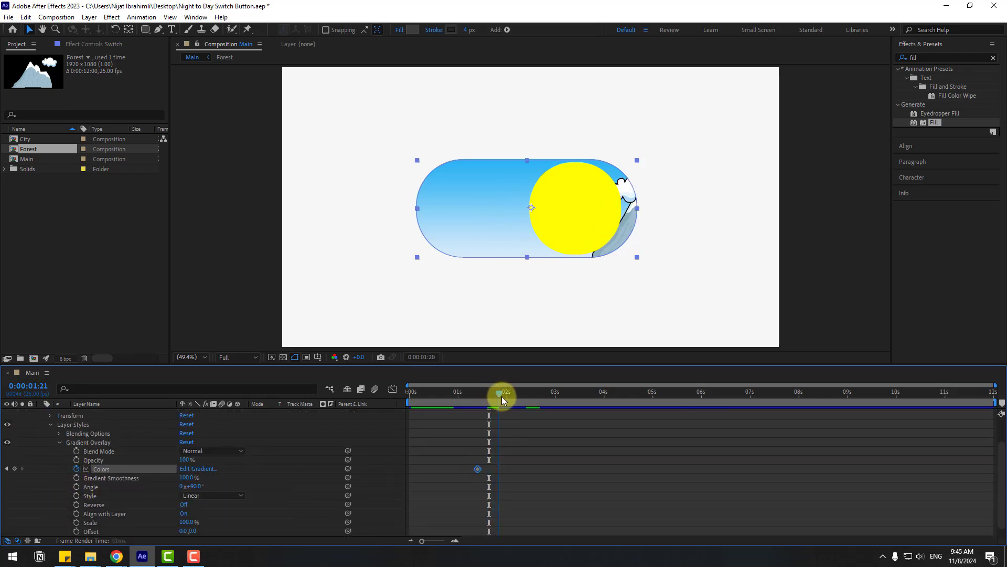
left_click(192, 473)
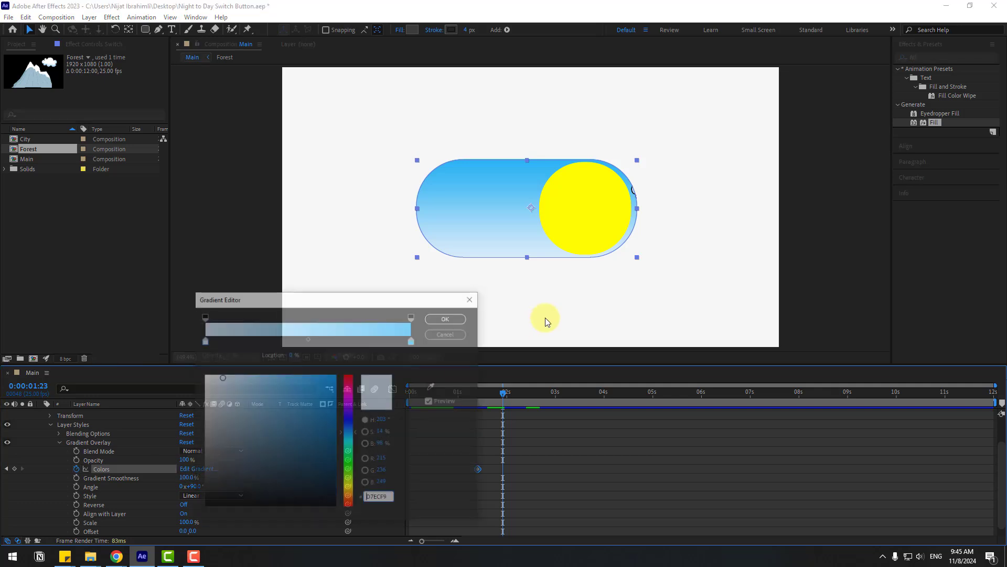
left_click(414, 341)
left_click_drag(357, 436, 354, 427)
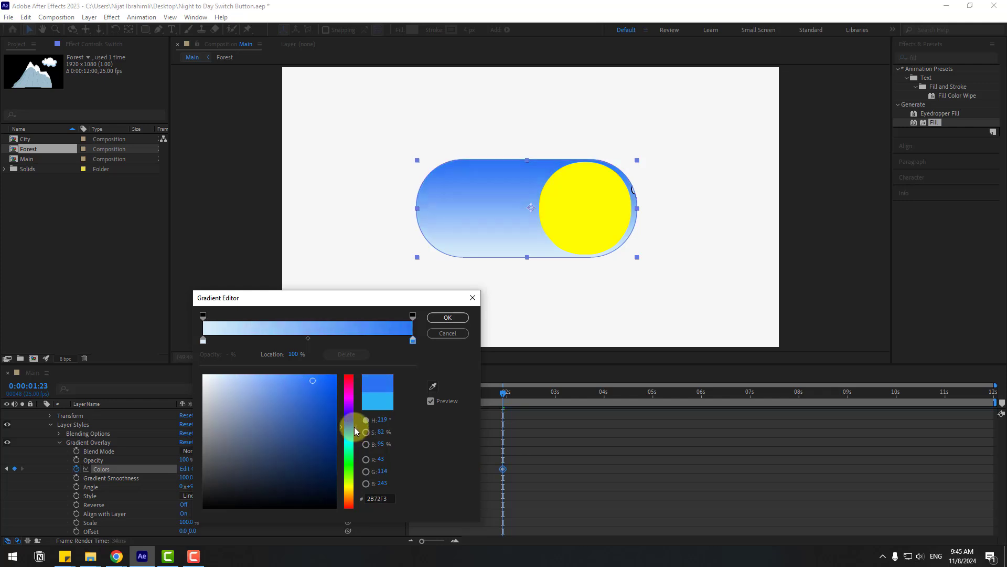
left_click_drag(321, 479, 336, 491)
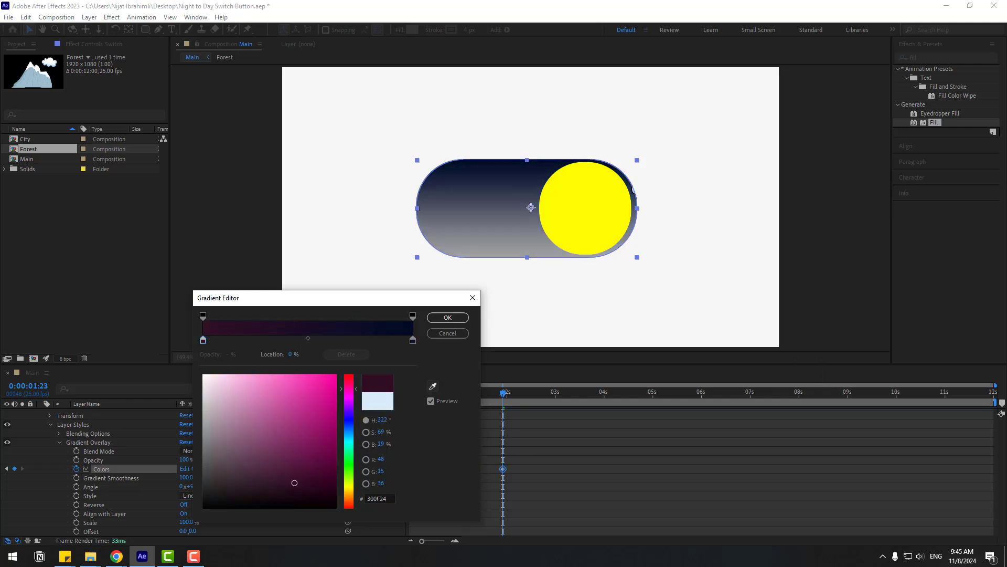
Change the gradient's 100% stop to dark purple 24011B and accept the gradient.
left_click(414, 340)
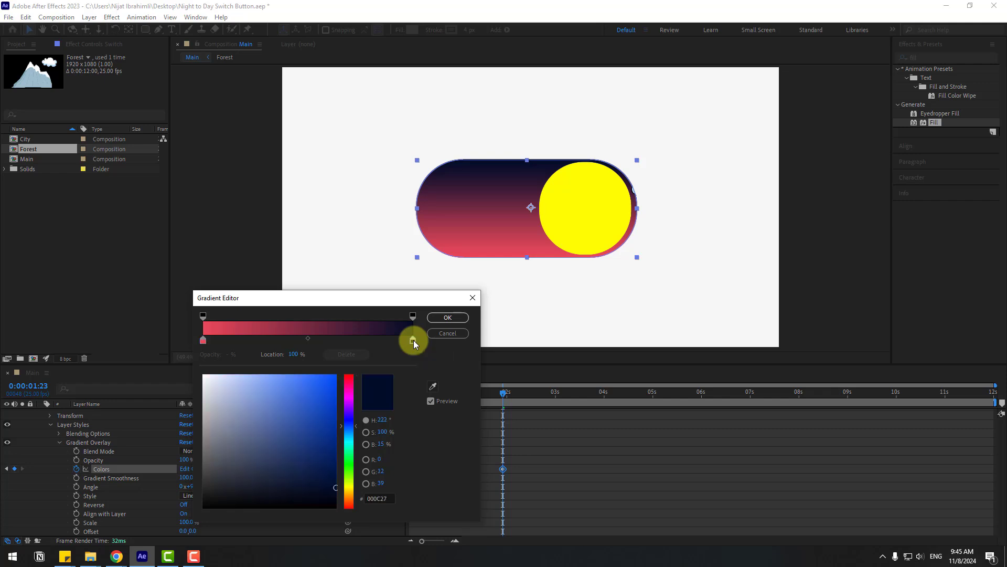
left_click(433, 387)
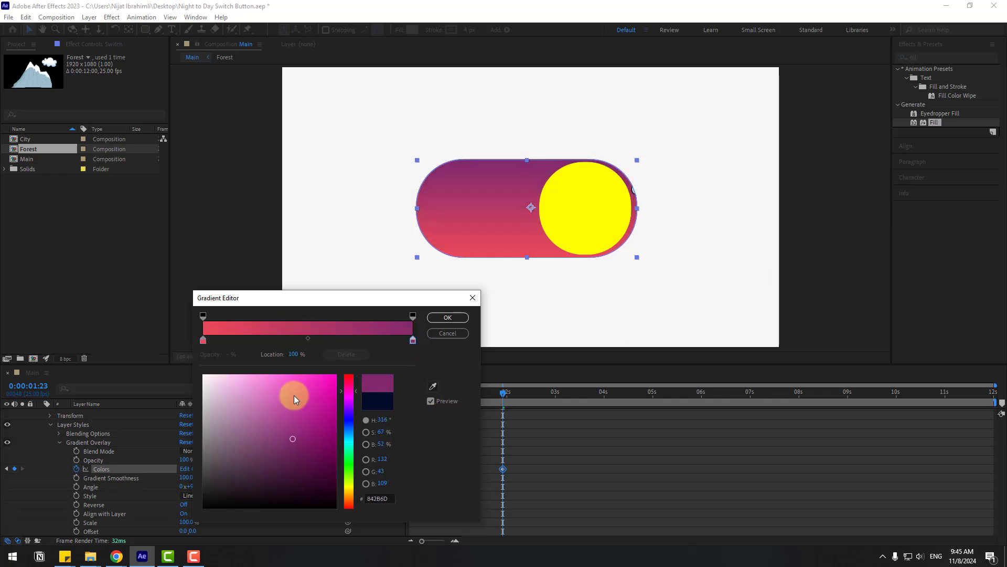
left_click_drag(269, 465, 333, 488)
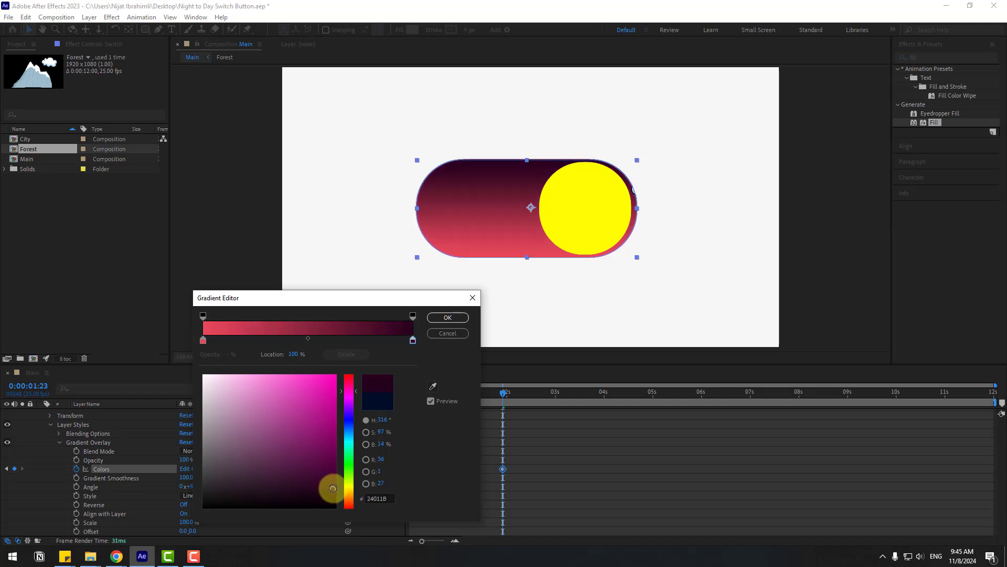
left_click(436, 318)
Apply Easy Ease to both Colors keyframes of the Switch gradient and preview the color change.
scroll(535, 487, "up", 1)
left_click_drag(538, 486, 469, 514)
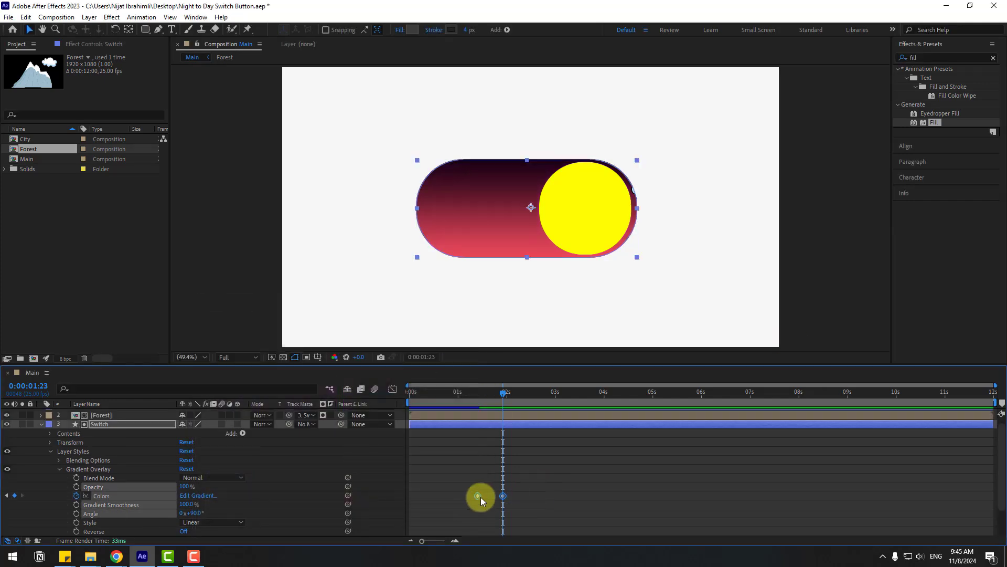
right_click(481, 496)
mouse_move(481, 493)
left_click(635, 409)
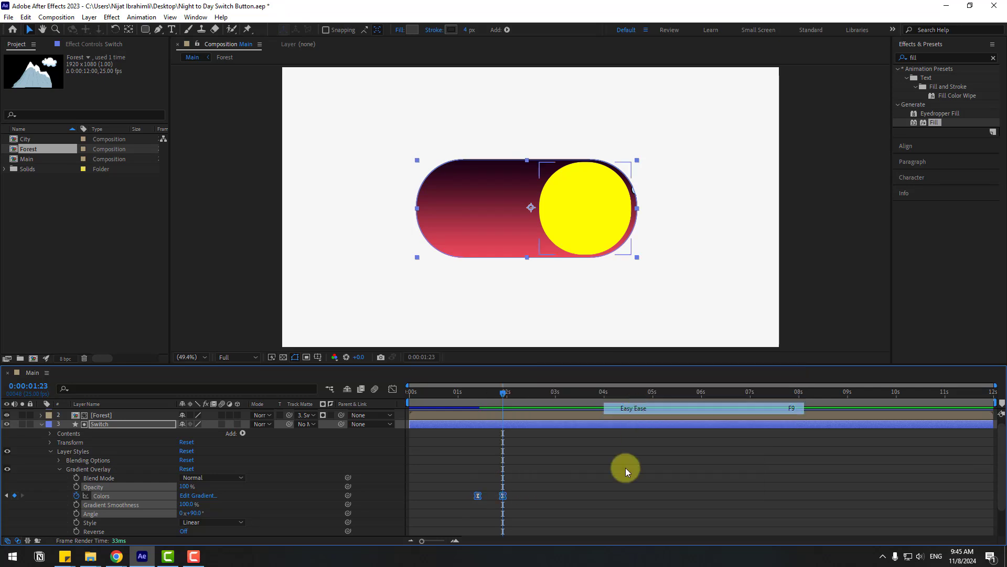
left_click(635, 464)
key("space")
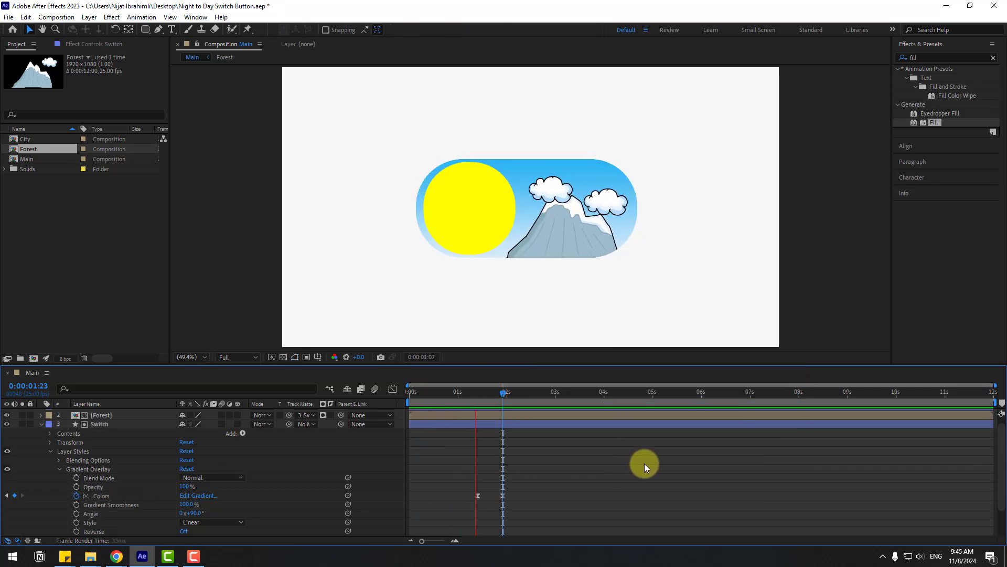
key("space")
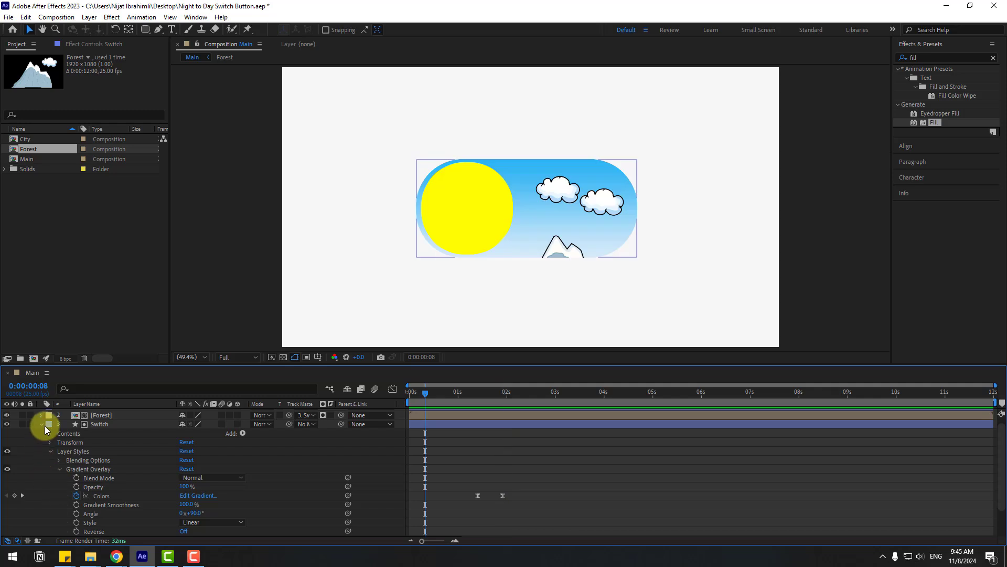
Collapse the Switch properties and set a Fill 1 Color keyframe on the Sun - Moon layer at 0:00:01:12.
key("u")
key("u")
left_click(250, 480)
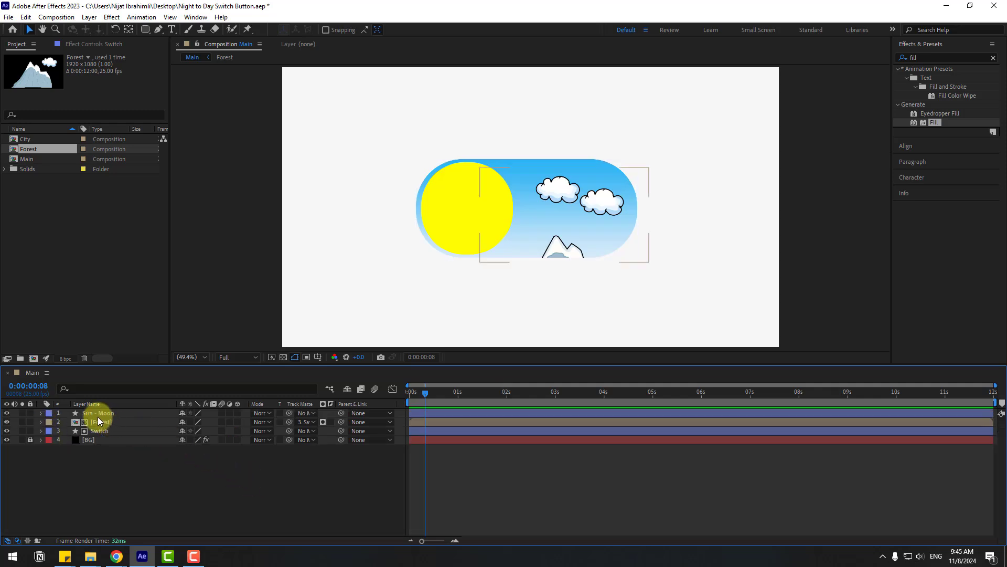
left_click(97, 414)
left_click(40, 414)
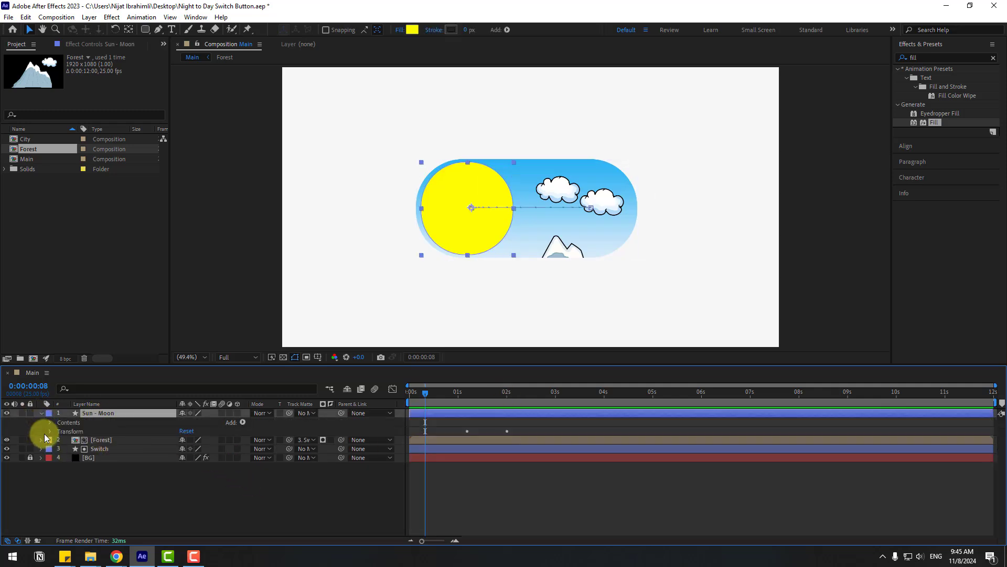
left_click(50, 423)
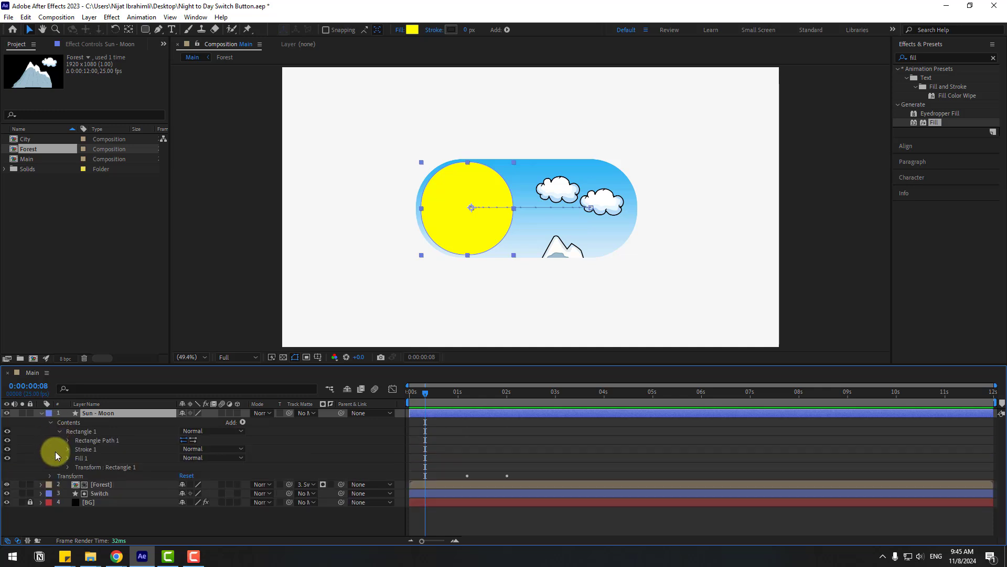
left_click(68, 458)
left_click(85, 484)
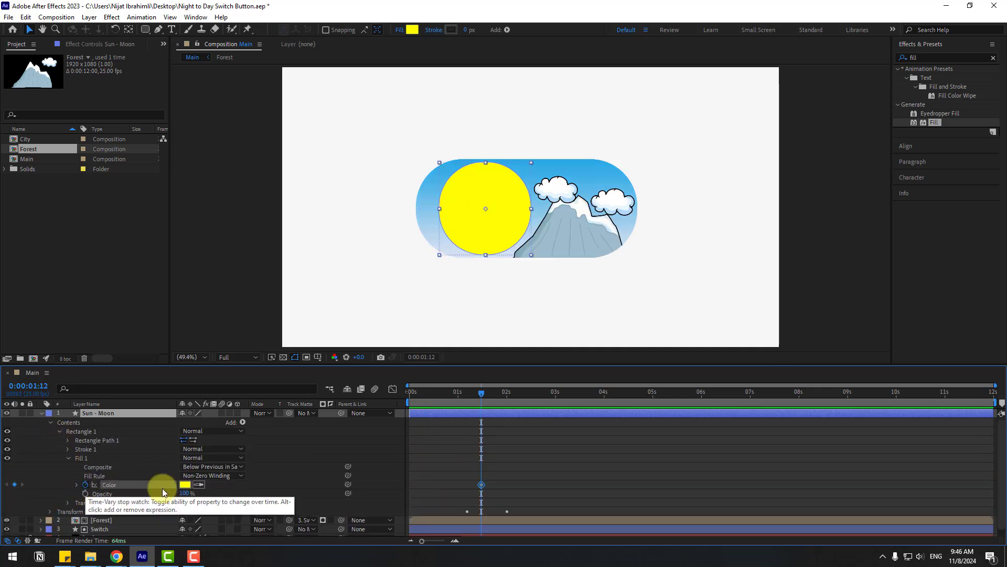
At 0:00:02:00, set the Sun - Moon layer's fill color to grey 9A9B9D.
left_click_drag(485, 396, 507, 401)
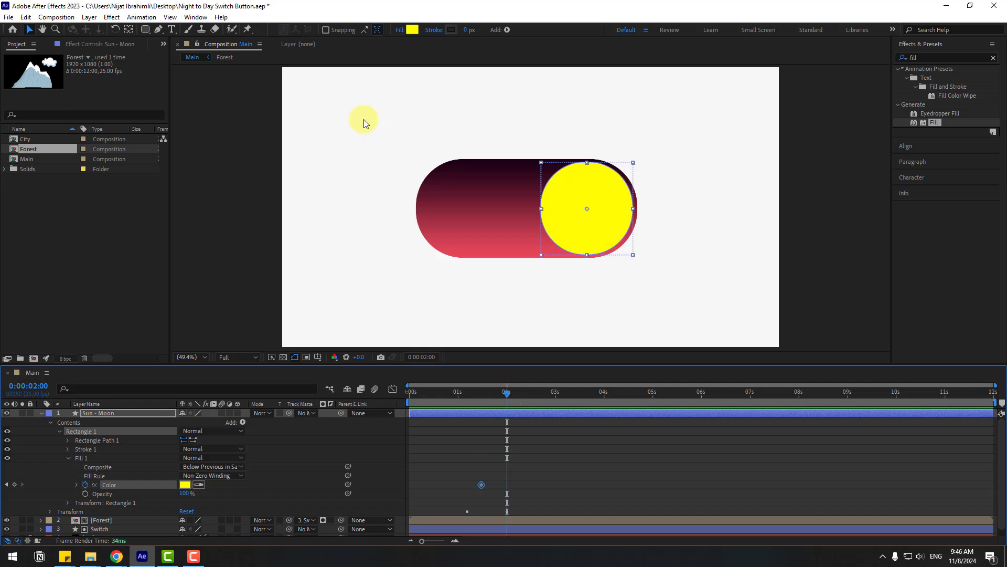
left_click(413, 29)
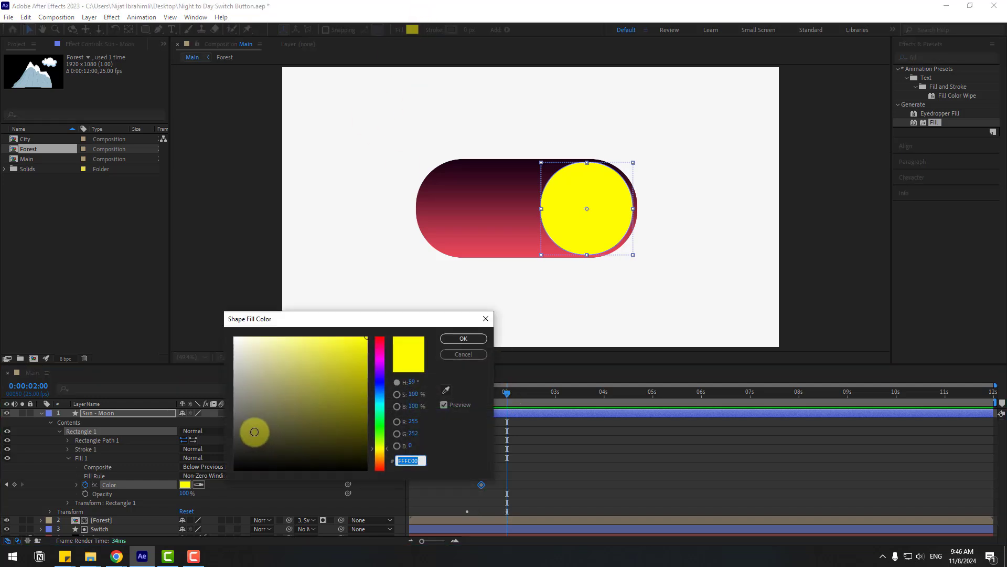
left_click_drag(254, 431, 223, 426)
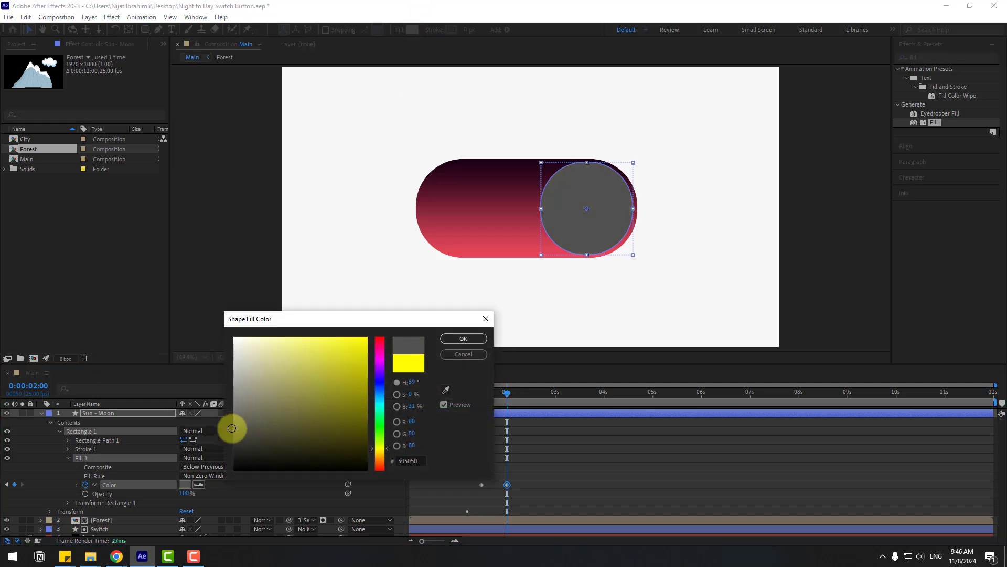
left_click(445, 389)
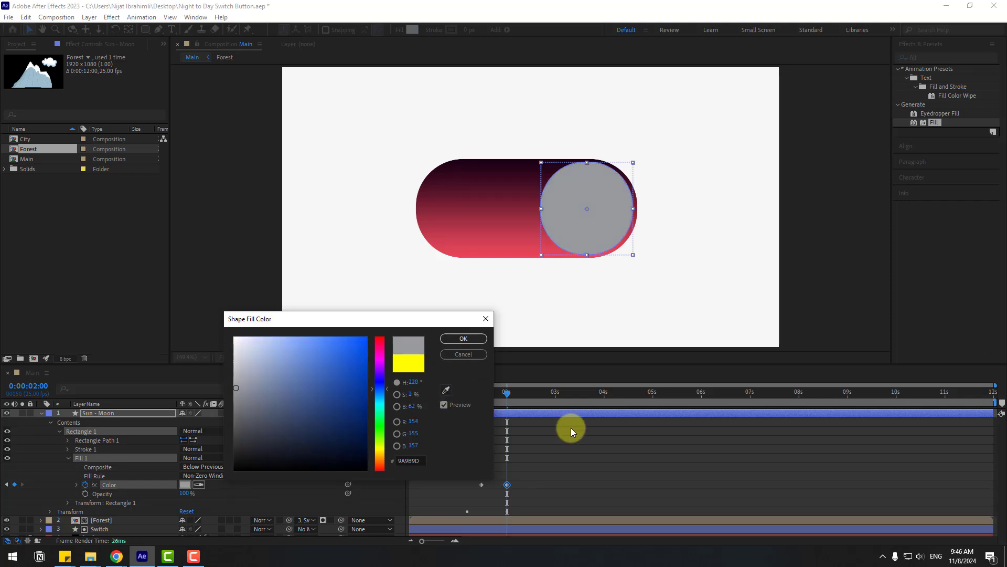
left_click(471, 339)
Scrub through the knob's color change and apply Easy Ease to both Fill 1 Color keyframes.
left_click(461, 400)
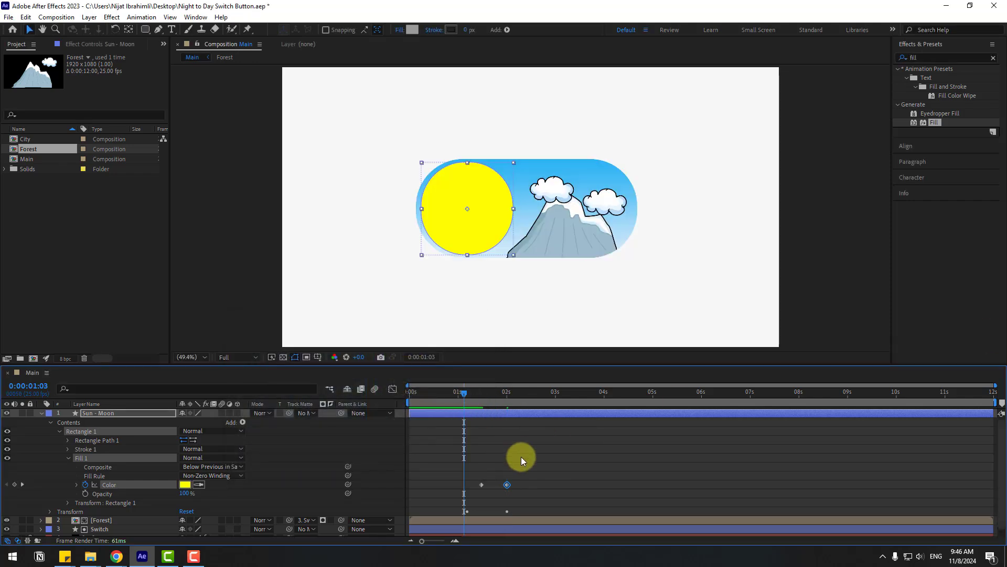
left_click(521, 457)
left_click(464, 395)
left_click_drag(464, 395, 504, 405)
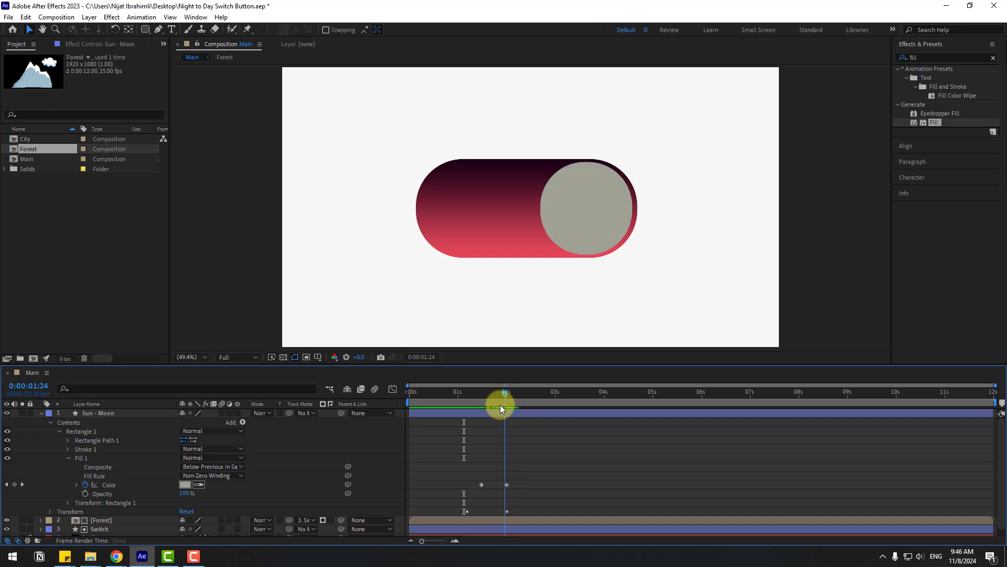
left_click_drag(518, 474, 477, 486)
right_click(480, 484)
mouse_move(525, 479)
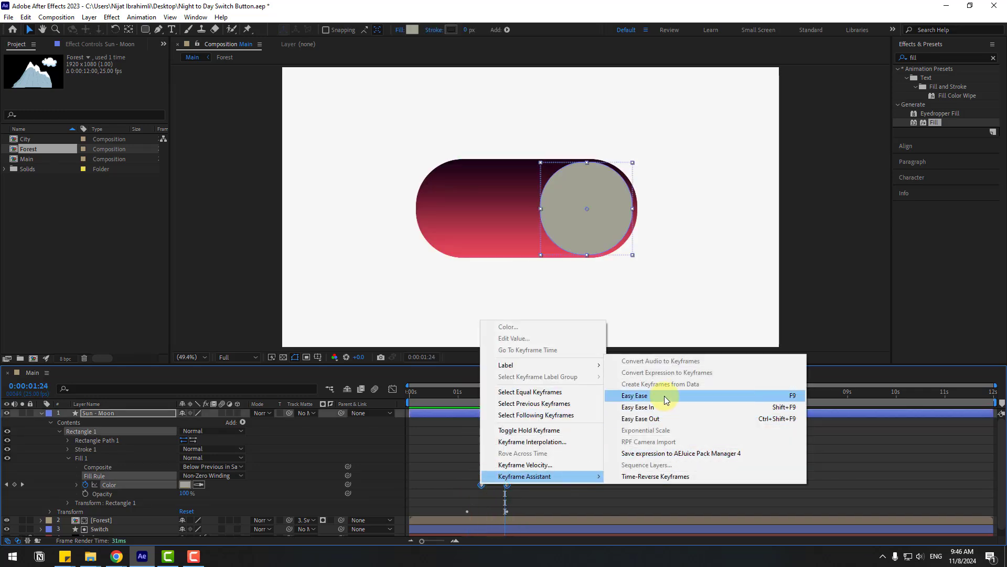
left_click(662, 395)
left_click(658, 466)
At 0:00:02:00, change the Sun - Moon fill color to a light grey of about EAEAEA.
key("Page_Down")
left_click(99, 413)
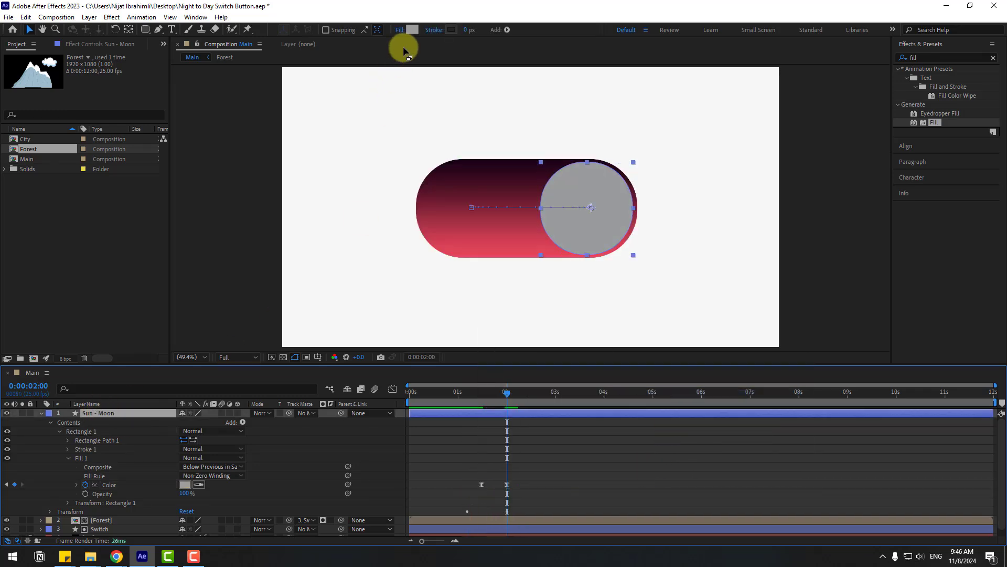
left_click(412, 32)
key("ctrl+v")
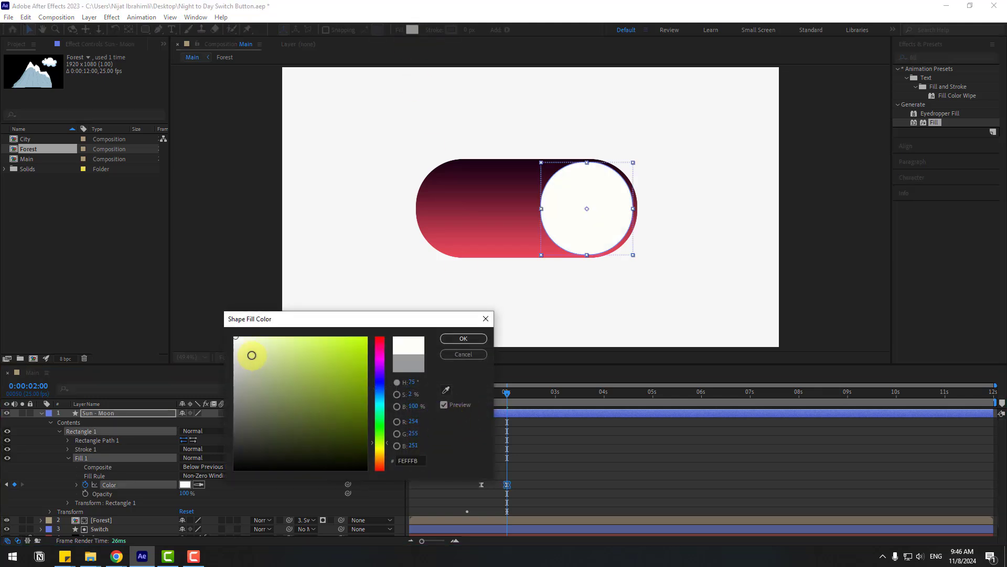
left_click_drag(250, 356, 204, 347)
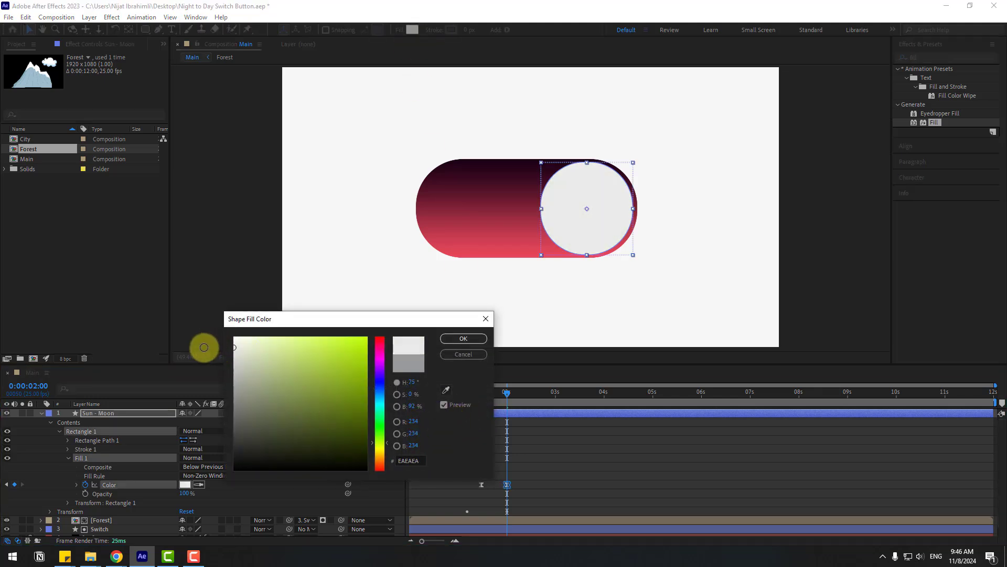
left_click(463, 340)
Search the effects for "glow" and apply the Stylize Glow effect to the Sun - Moon layer.
left_click(932, 60)
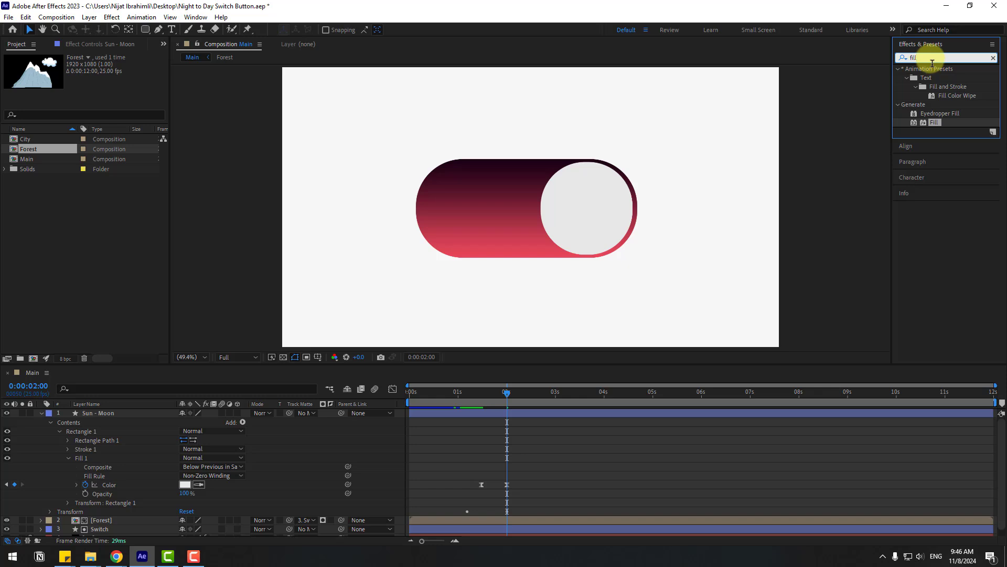
key("BackSpace")
key("BackSpace")
key("BackSpace")
key("BackSpace")
type("glow")
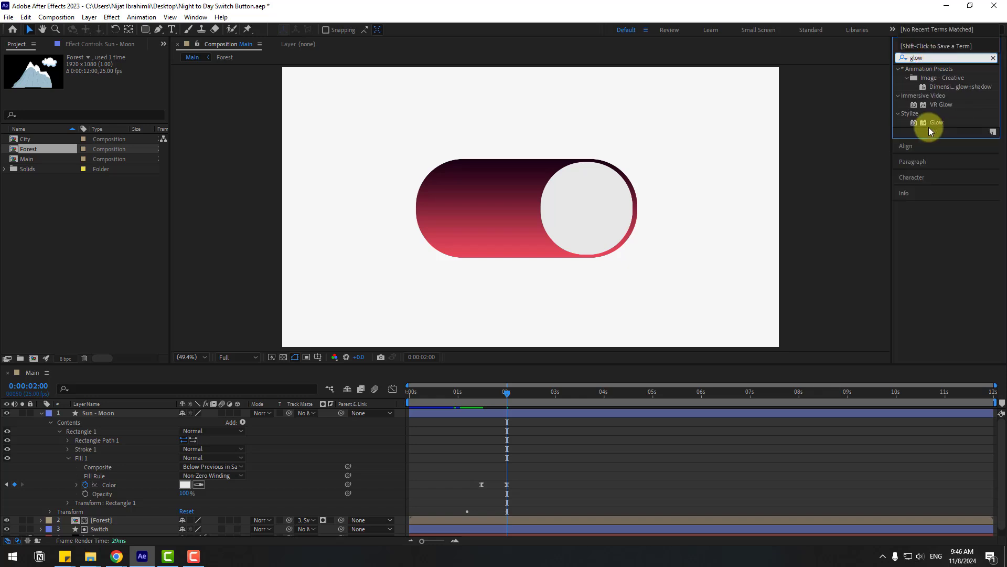
left_click_drag(932, 126, 109, 414)
key("slash")
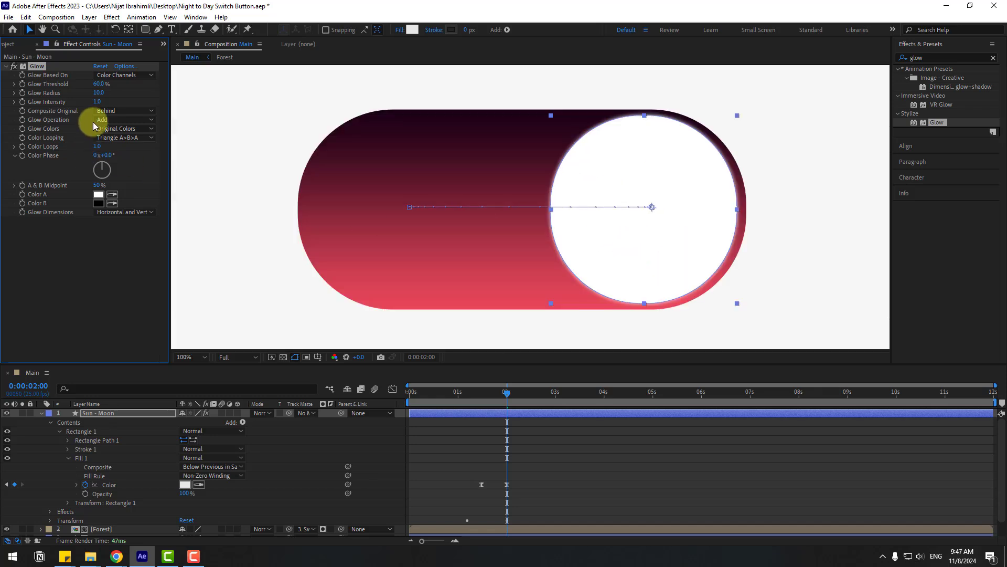
Set the Glow Radius to 63, preview the animation and collapse the Sun - Moon layer's properties.
left_click_drag(111, 93, 118, 92)
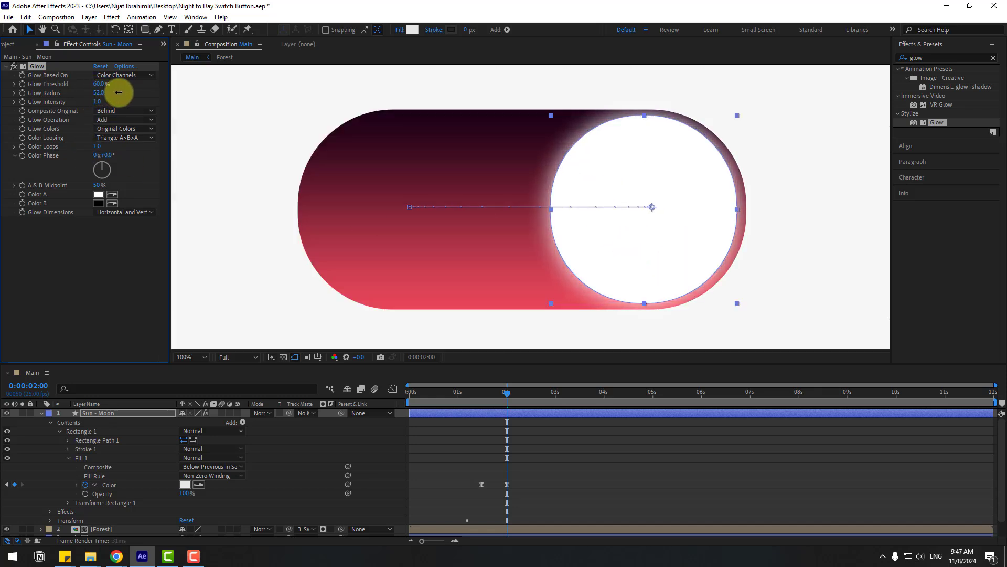
key("space")
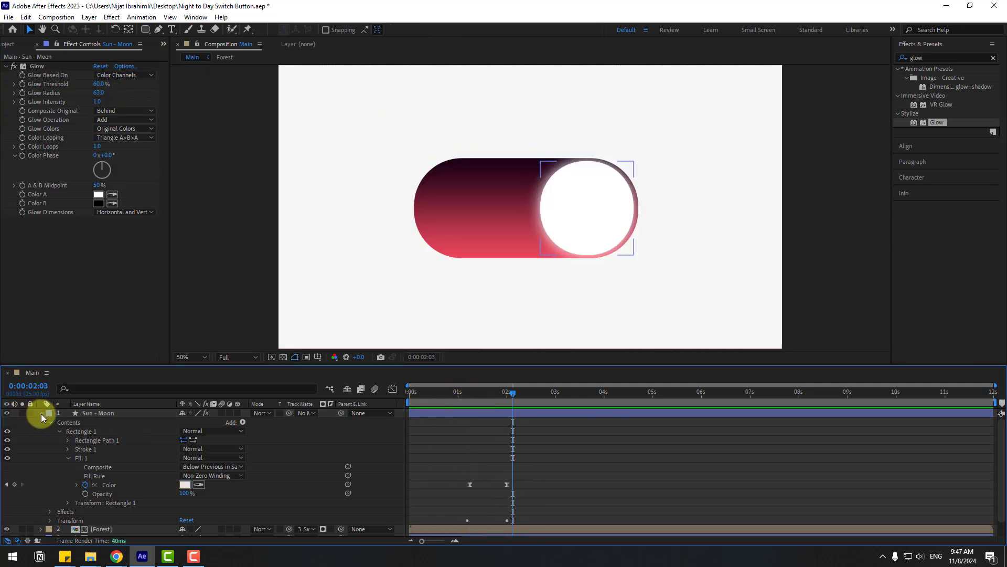
left_click(41, 414)
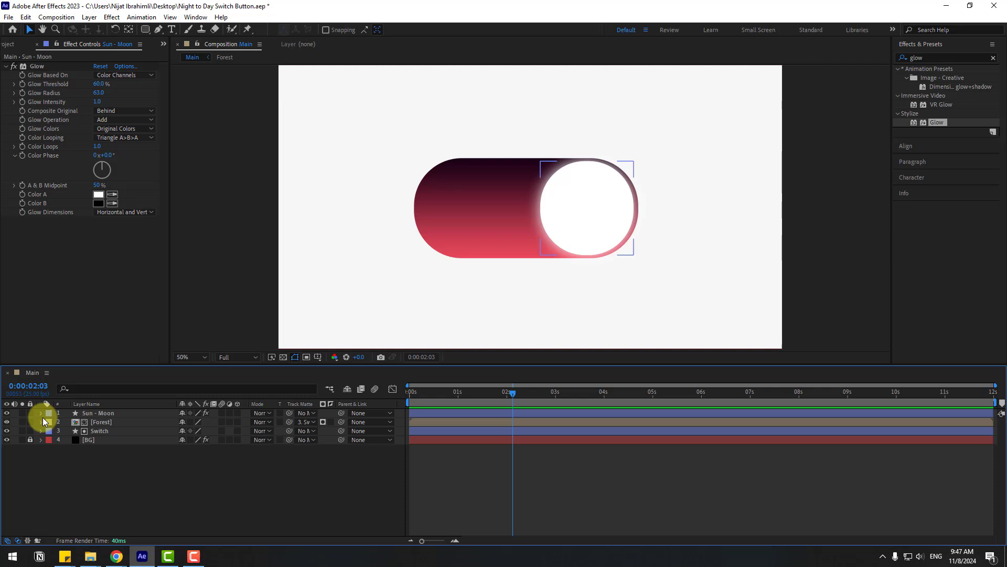
With no layer selected, draw a small circle inside the moon with the Ellipse tool as a new shape layer.
left_click(145, 29)
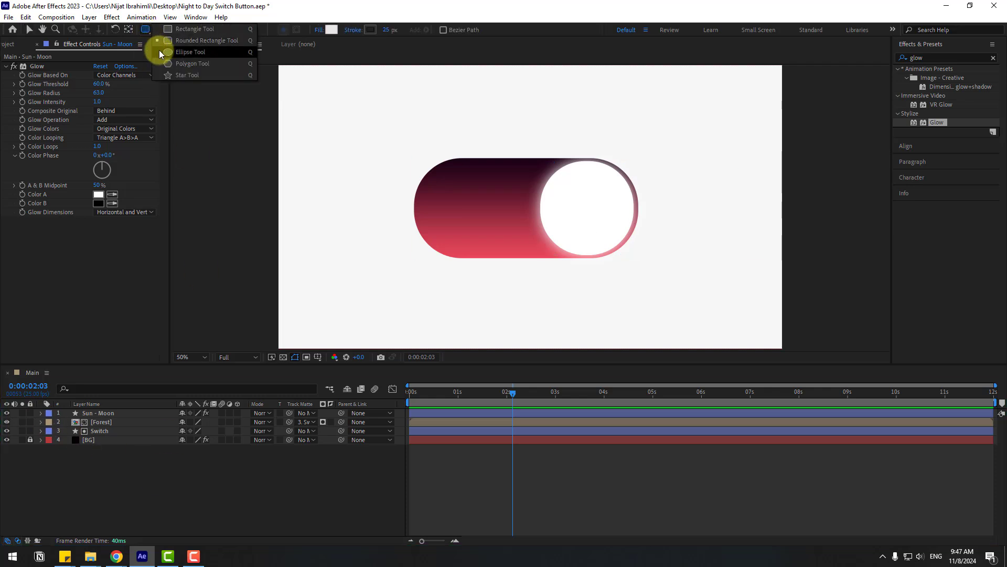
left_click(181, 52)
scroll(652, 236, "up", 3)
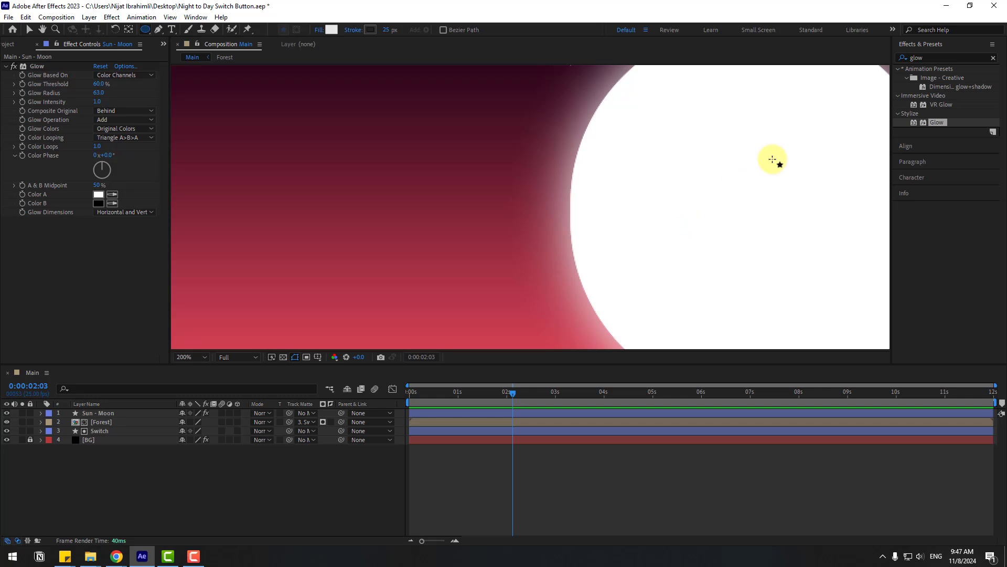
scroll(563, 223, "up", 1)
mouse_move(557, 304)
left_mouse_down()
mouse_move(516, 165)
mouse_move(548, 199)
left_mouse_up()
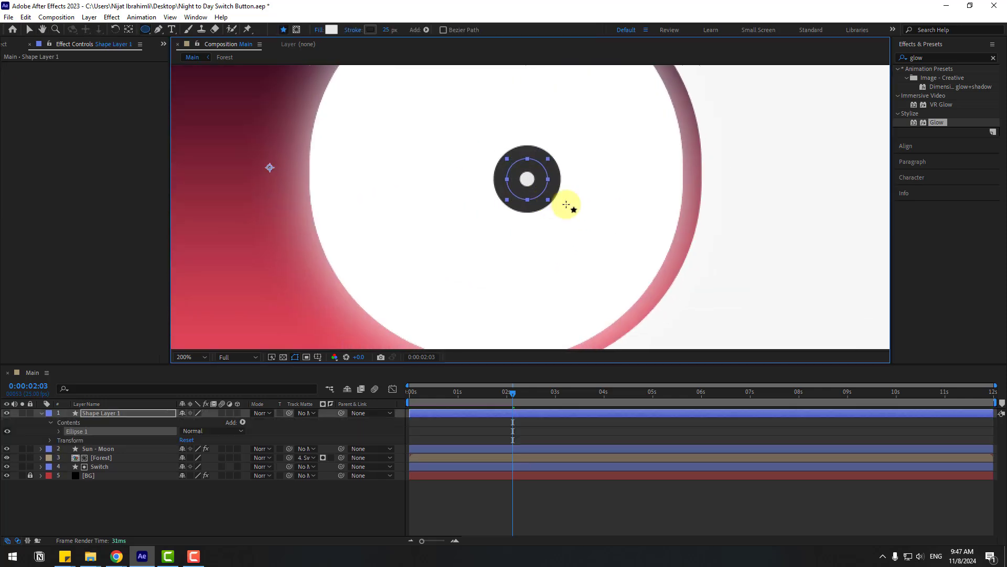
Set the small circle's stroke width to 0 px and its fill color to light grey D9D9D9.
left_click(36, 38)
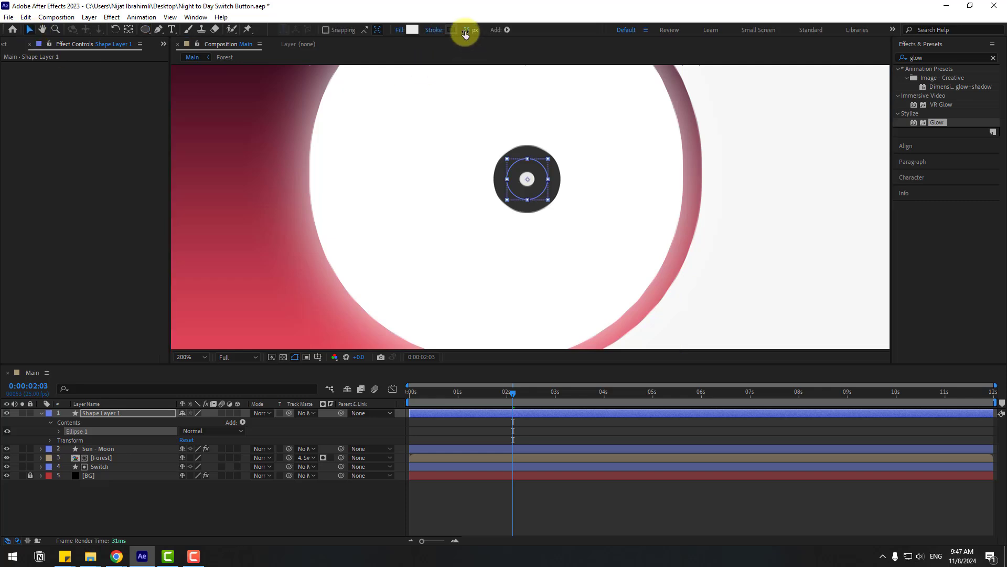
type("0")
key("Return")
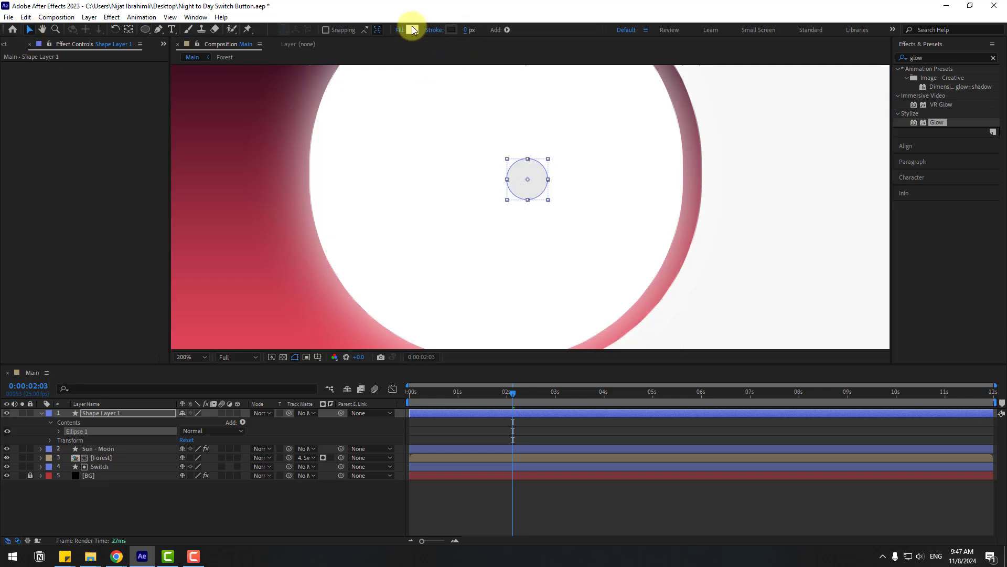
left_click(412, 29)
left_click_drag(238, 348, 228, 346)
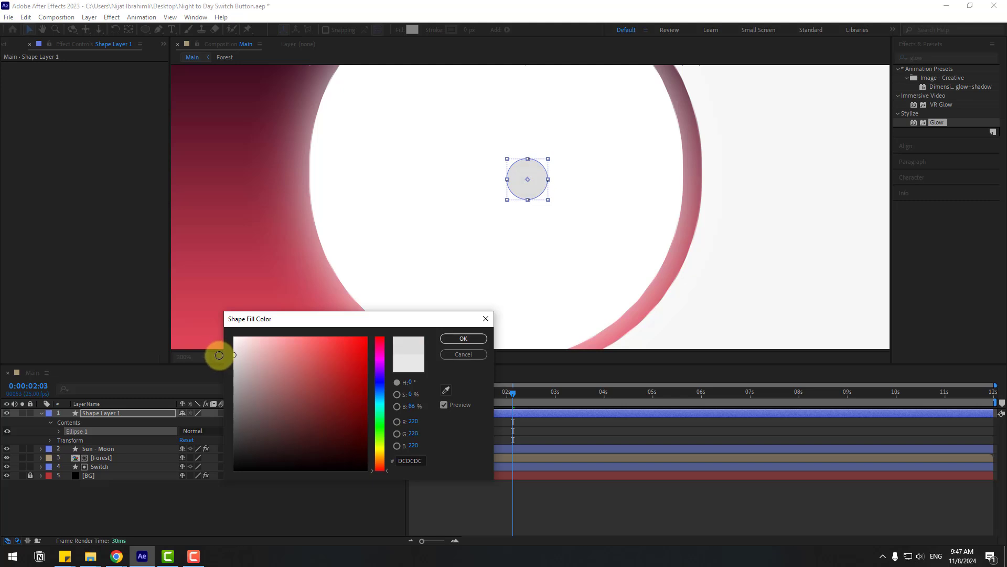
left_click(463, 338)
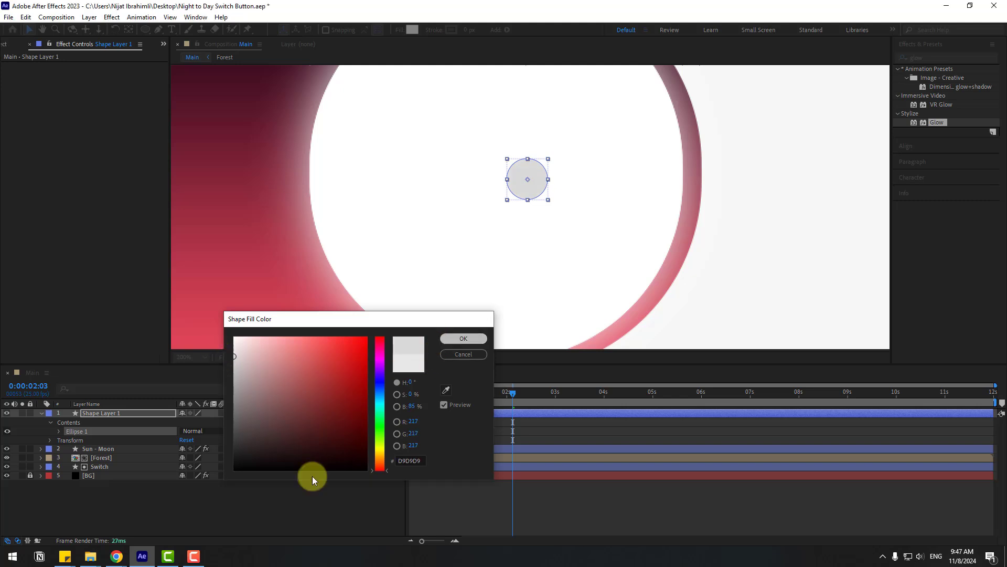
Duplicate Ellipse 1 repeatedly and scatter the copies at varied sizes over the moon as eight craters, and collapse the layer.
left_click(75, 432)
key("ctrl+d")
left_click_drag(528, 190, 512, 102)
key("ctrl+d")
scroll(512, 158, "down", 1)
left_click_drag(519, 151, 451, 146)
left_click(41, 412)
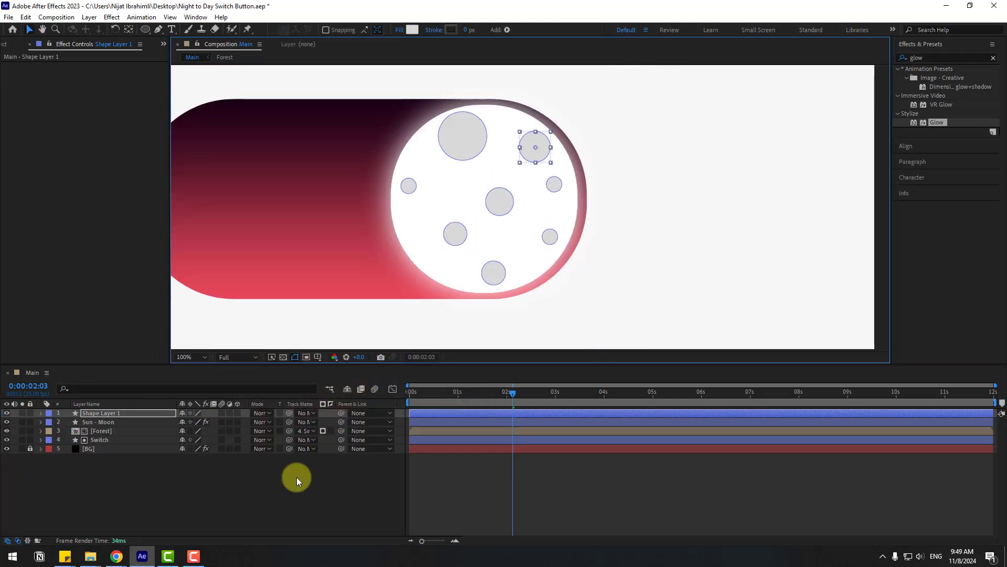
Lower the opacity of the crater layer, Shape Layer 1, to about 58% and collapse its properties.
left_click(106, 414)
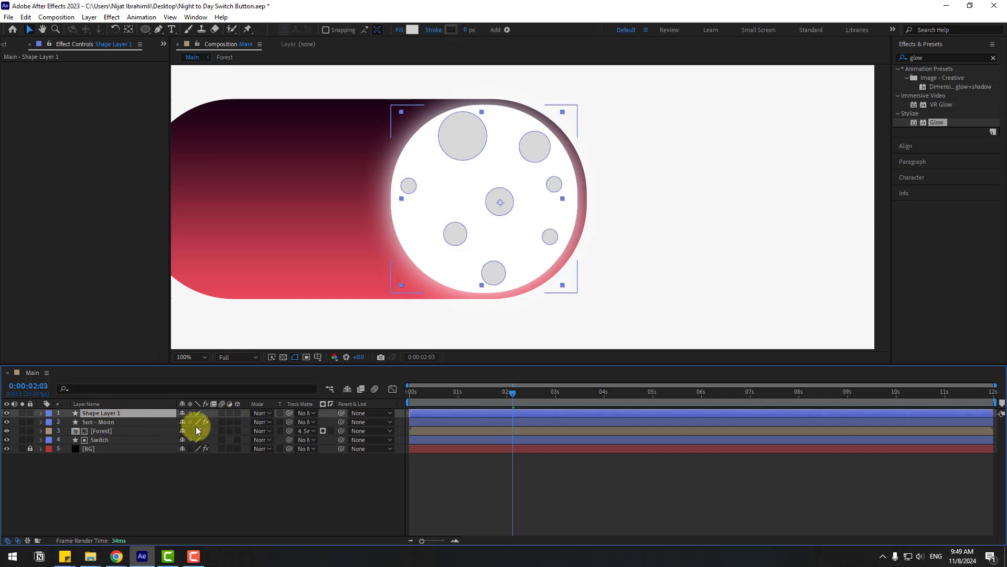
key("t")
mouse_move(189, 423)
left_mouse_down()
mouse_move(160, 423)
mouse_move(172, 422)
left_mouse_up()
left_click(186, 471)
scroll(388, 239, "down", 1)
left_click(42, 412)
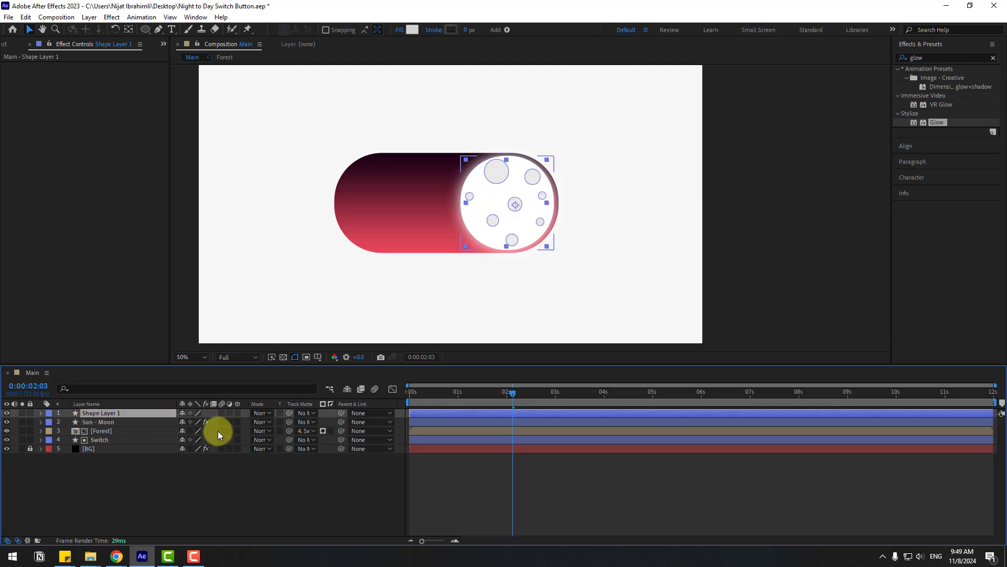
Rename Shape Layer 1 as moon_elements.
key("Return")
type("moon_")
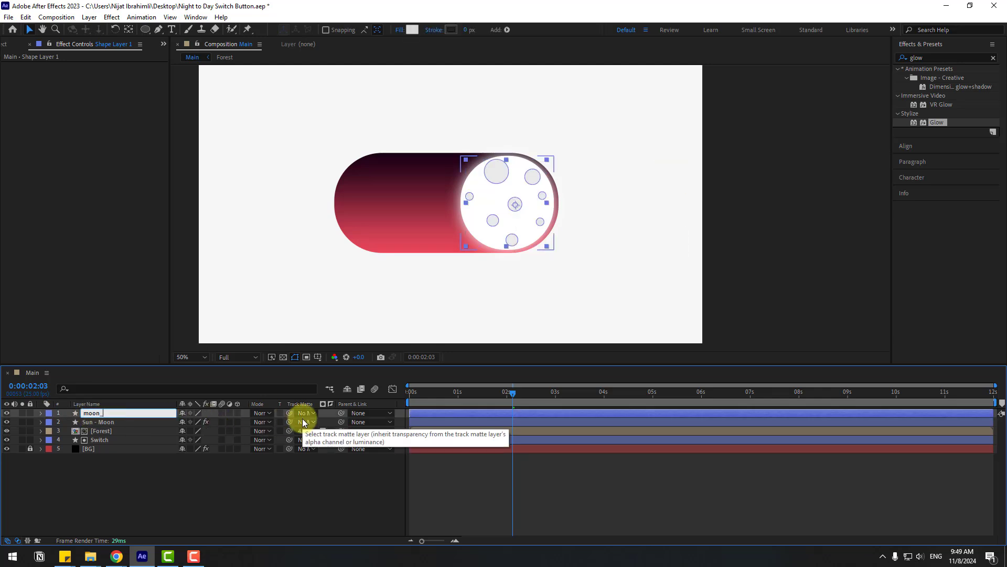
type("elements")
key("Return")
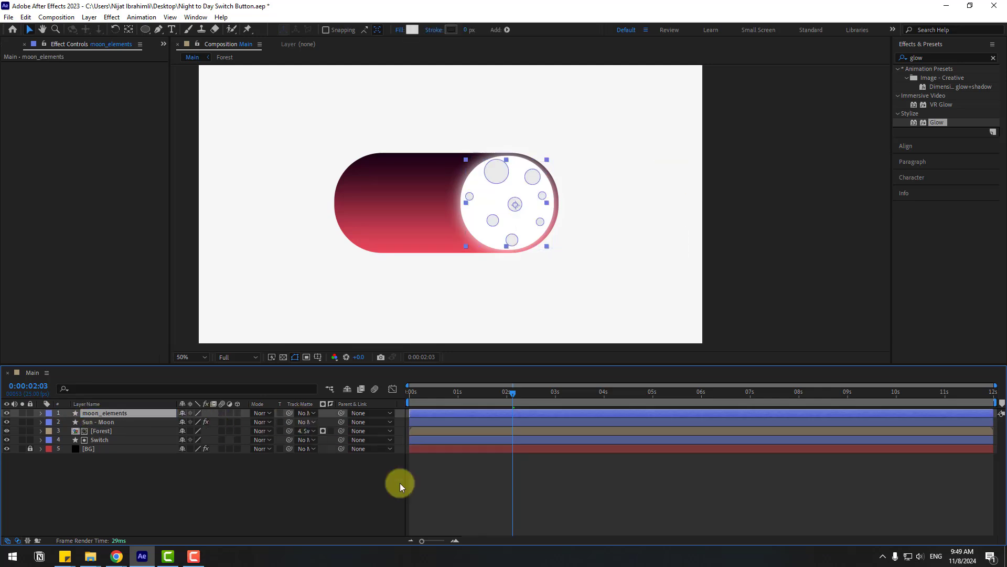
Parent the moon_elements layer to Sun - Moon and scrub the timeline to check that the craters follow.
left_click_drag(342, 413, 100, 421)
key("F2")
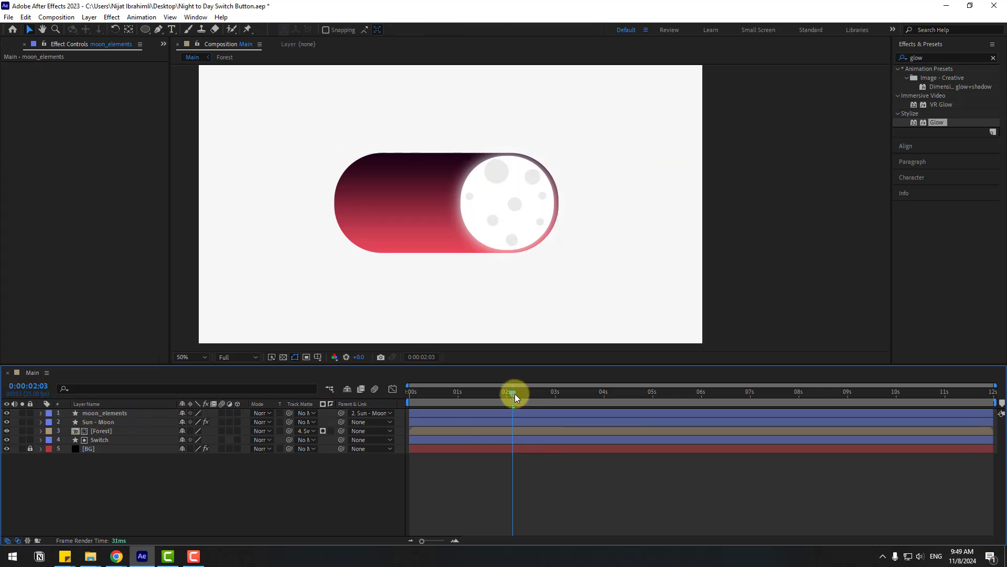
mouse_move(515, 394)
left_mouse_down()
mouse_move(480, 398)
mouse_move(499, 396)
left_mouse_up()
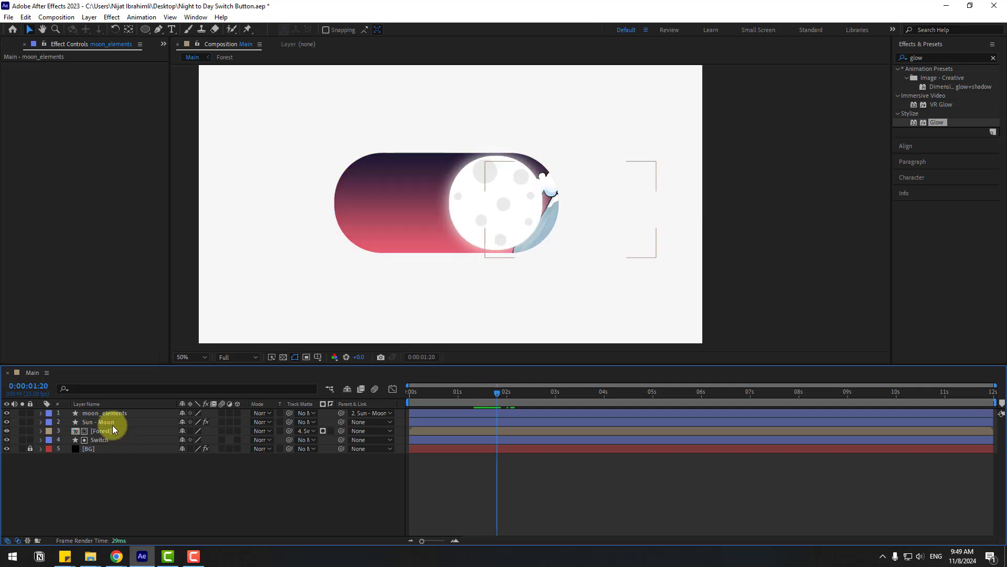
Set an Opacity keyframe on moon_elements at 0:00:02:00 and set its opacity to 0% at 0:00:01:14.
left_click(96, 413)
key("t")
key("k")
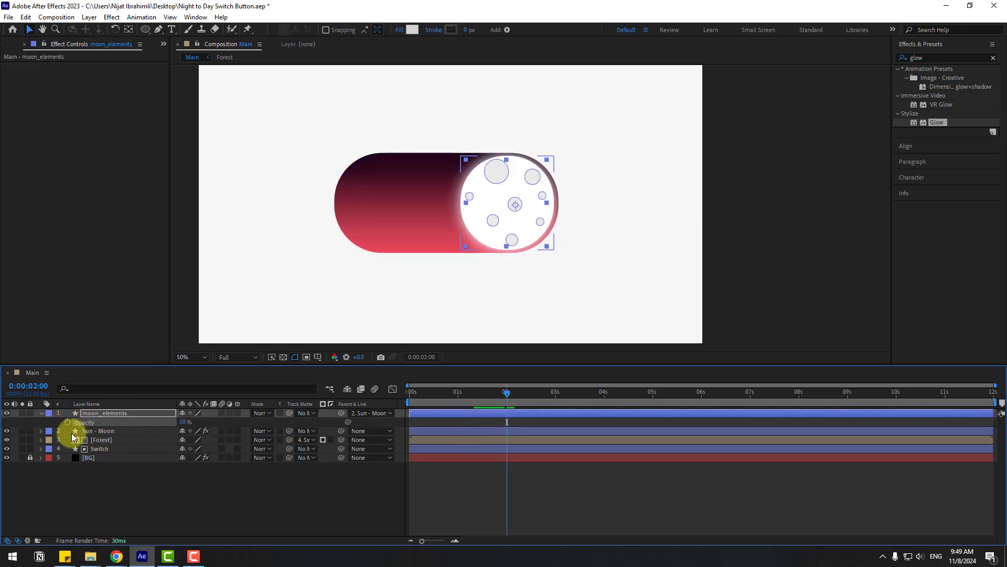
left_click(68, 422)
left_click_drag(489, 396, 485, 393)
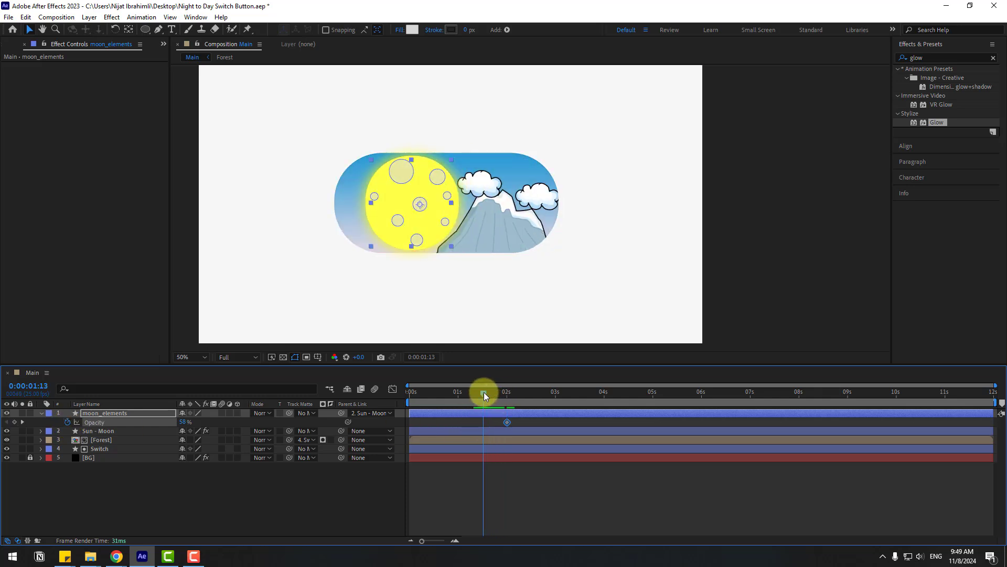
left_click_drag(144, 421, 106, 424)
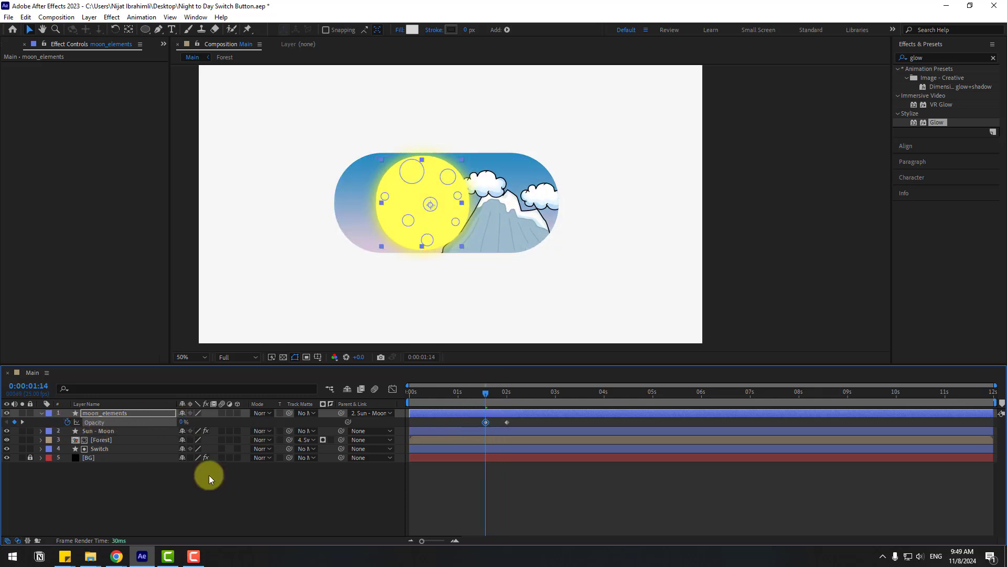
Scrub through the crater fade-in and apply Easy Ease to both moon_elements Opacity keyframes.
left_click(516, 421)
left_click_drag(482, 393, 510, 393)
left_click(507, 422)
right_click(486, 422)
mouse_move(577, 414)
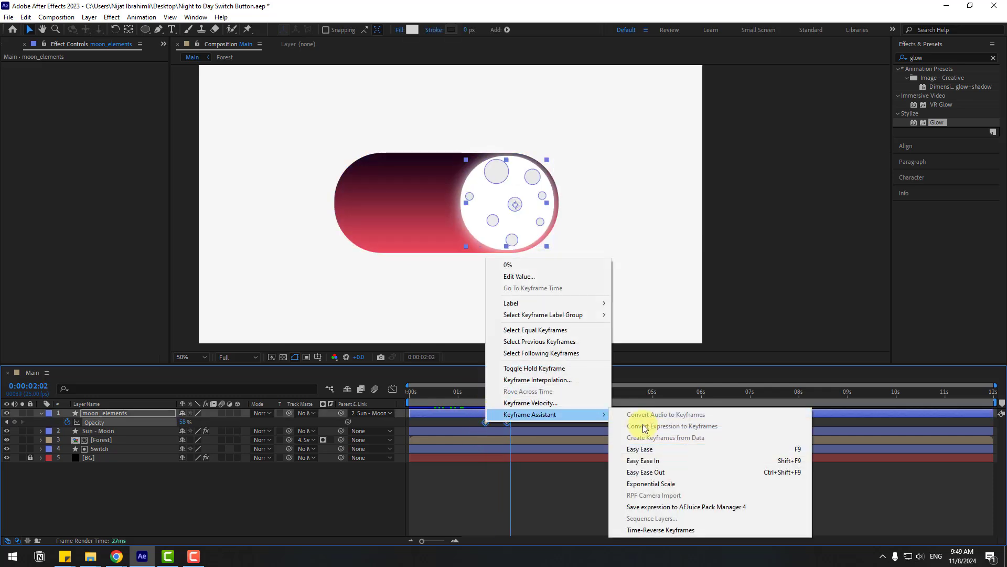
left_click(639, 450)
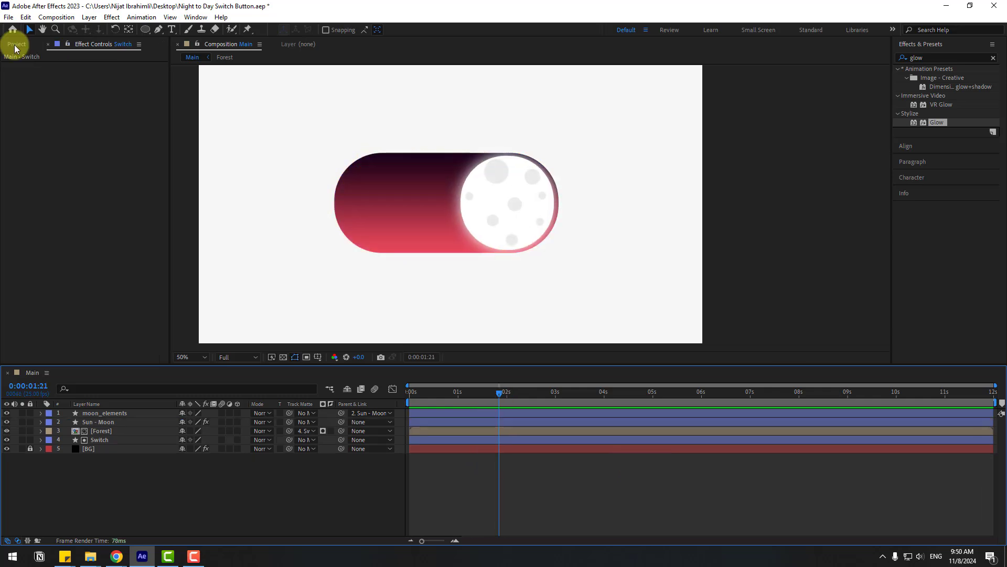
Add the City composition to the Main timeline as the top layer.
left_click(15, 46)
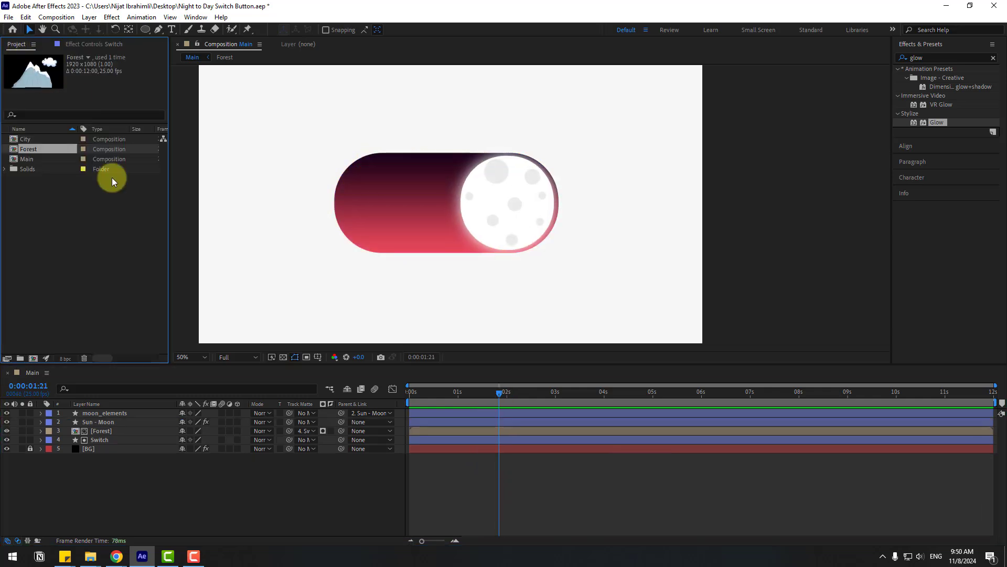
left_click(25, 139)
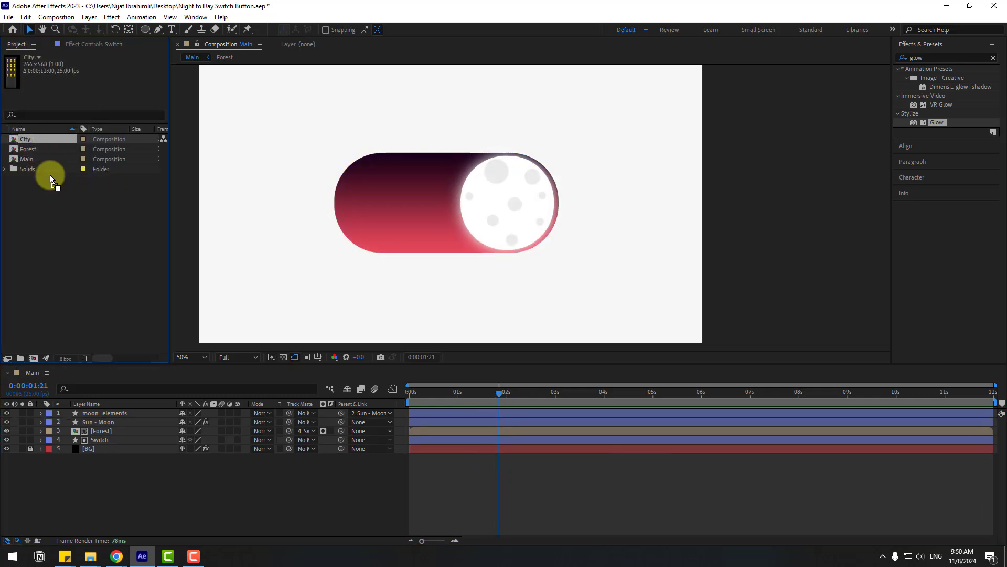
left_click_drag(50, 175, 115, 409)
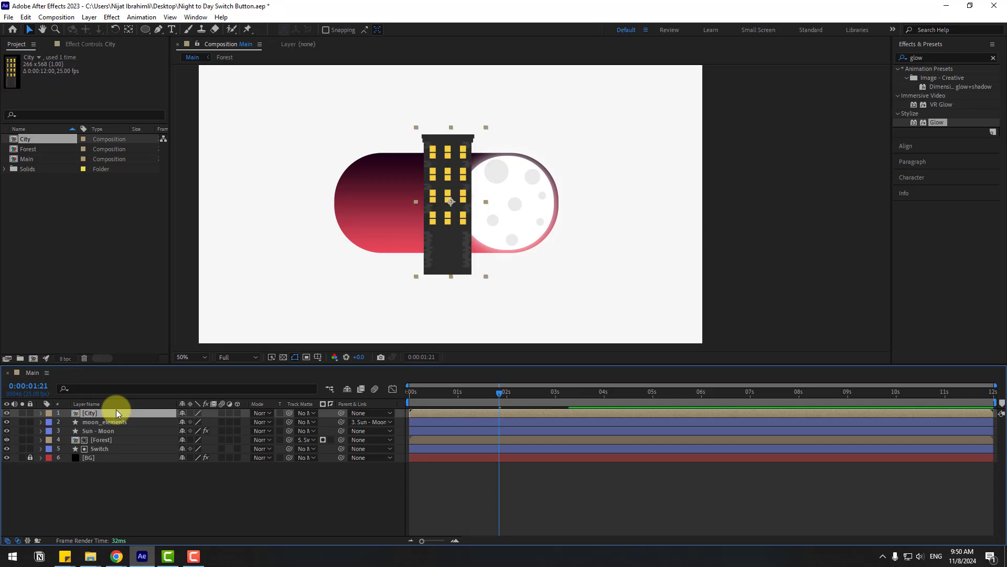
Move the City layer toward the pill's lower left and set its scale to 50%.
left_click_drag(438, 242, 394, 263)
key("s")
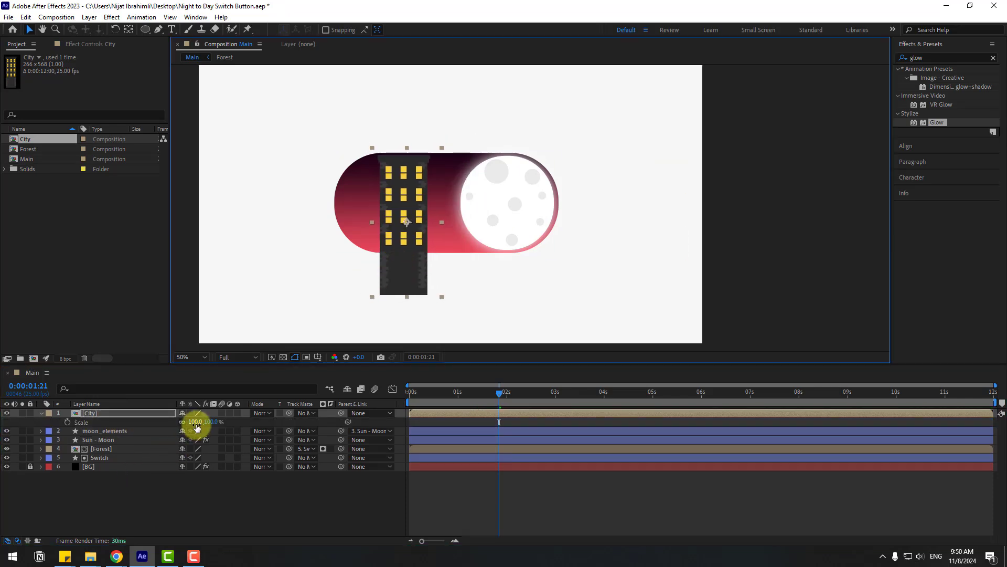
left_click_drag(196, 428, 173, 423)
scroll(427, 254, "up", 2)
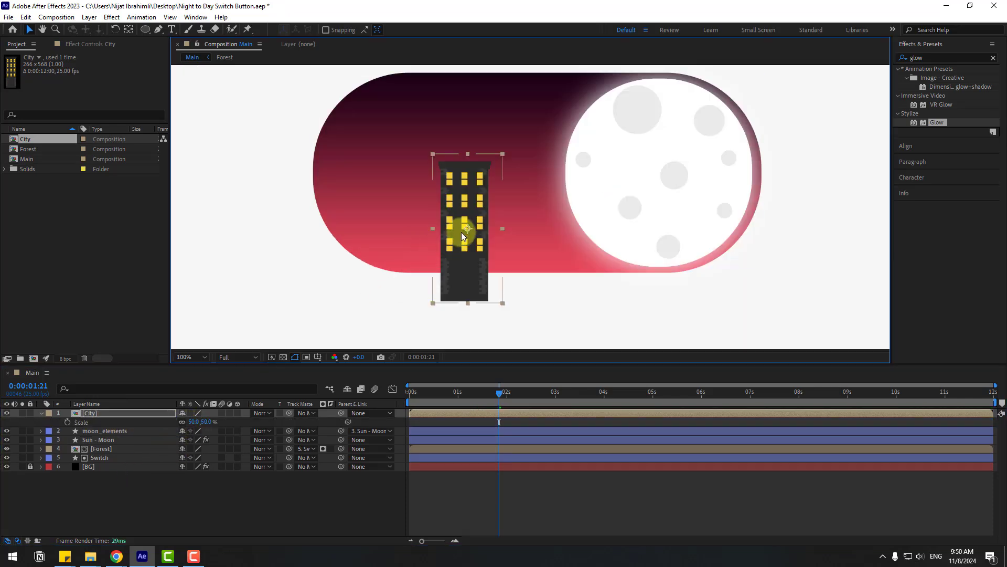
Duplicate the City layer twice and spread the three buildings across the pill's lower left half at different heights.
key("ctrl+d")
left_click_drag(464, 236, 509, 238)
key("ctrl+d")
Pre-compose the three City layers as buildings and use the Switch layer as the new layer's track matte.
left_click(46, 433)
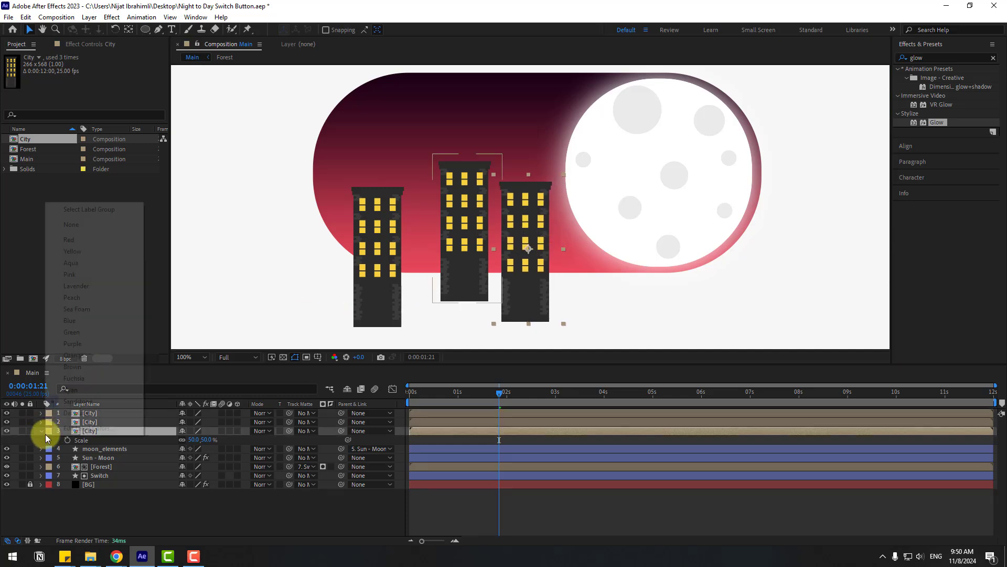
left_click(40, 432)
left_click(40, 432)
left_click(90, 422, "ctrl")
left_click(91, 414, "shift")
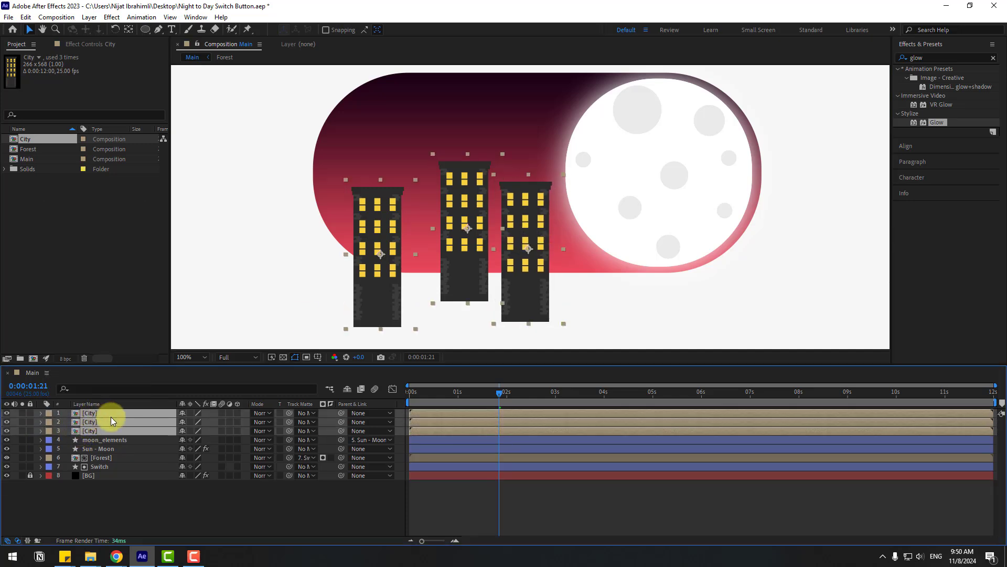
right_click(107, 424)
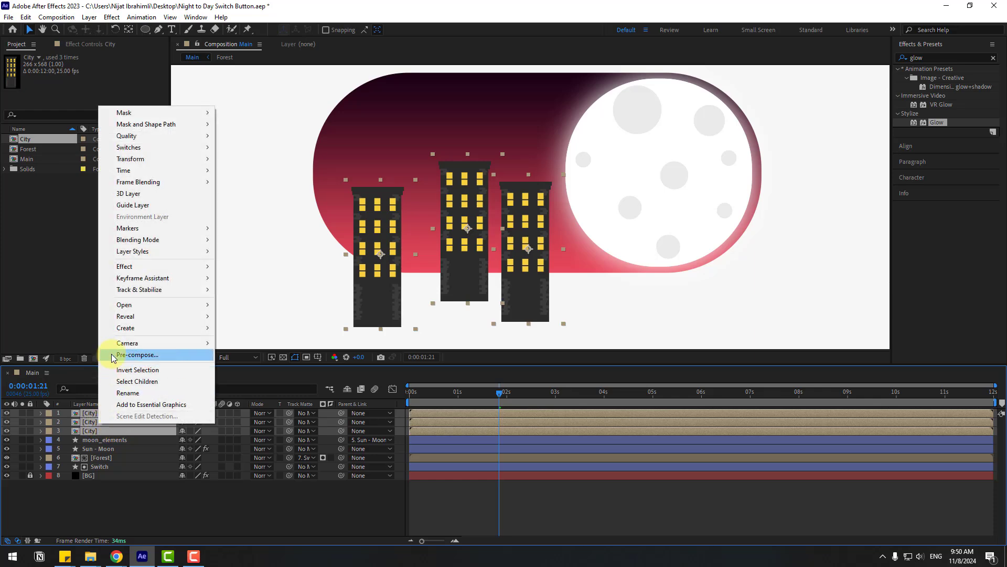
left_click(131, 355)
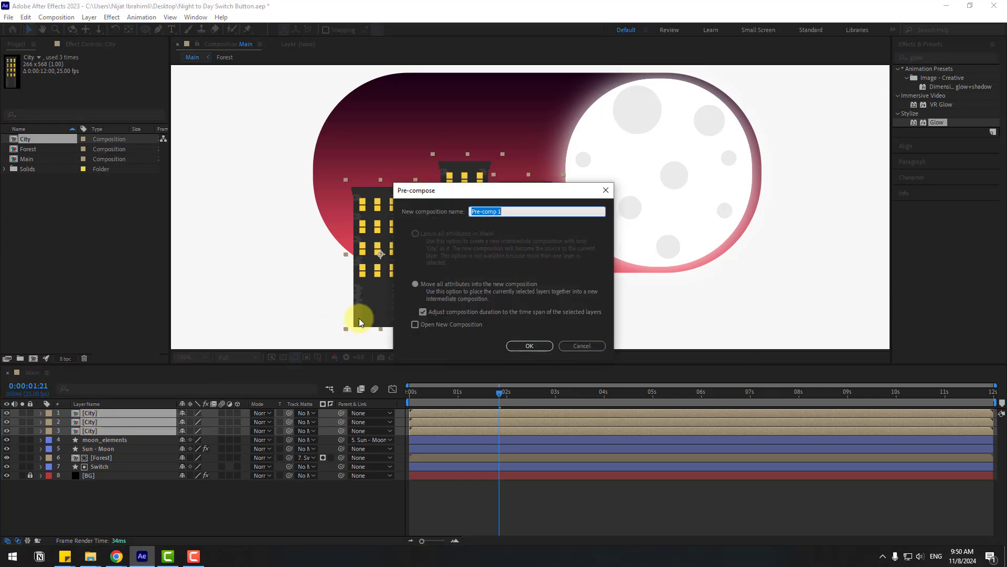
type("buildings")
left_click(520, 346)
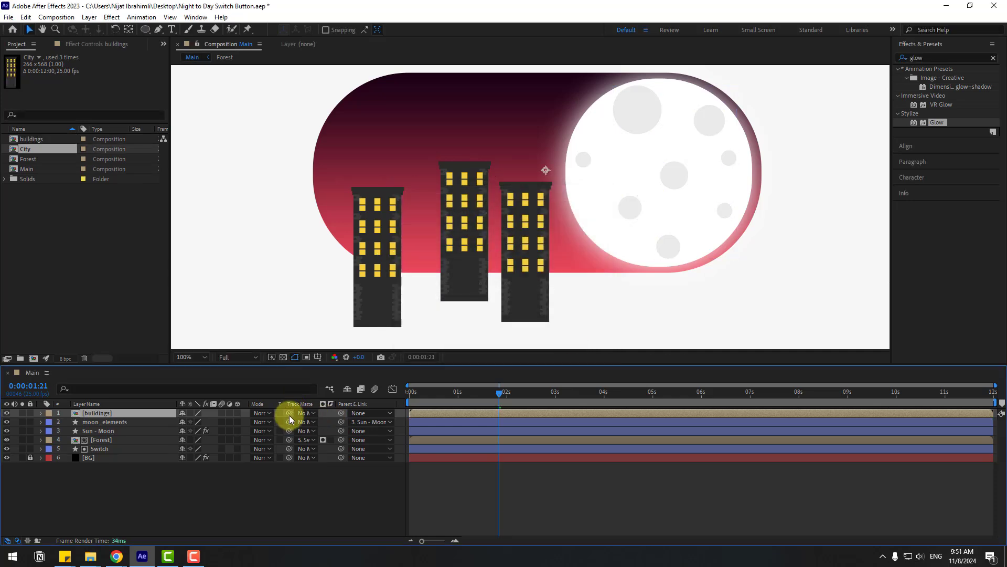
left_click_drag(289, 413, 103, 447)
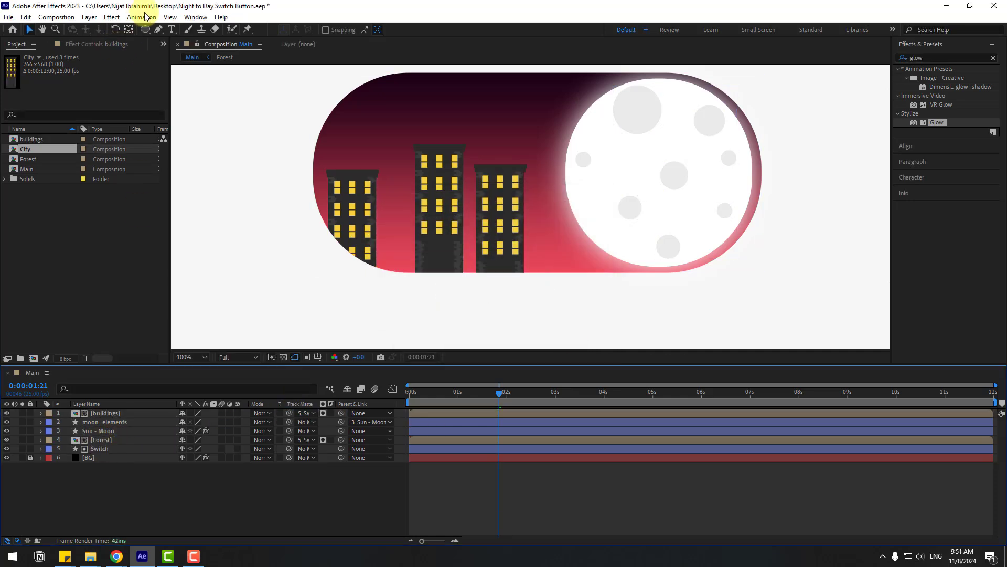
Draw seven overlapping rectangles of varied heights along the pill's lower edge as a skyline on a new shape layer.
left_click_drag(147, 34, 165, 39)
left_click_drag(302, 223, 364, 280)
left_click_drag(356, 195, 408, 290)
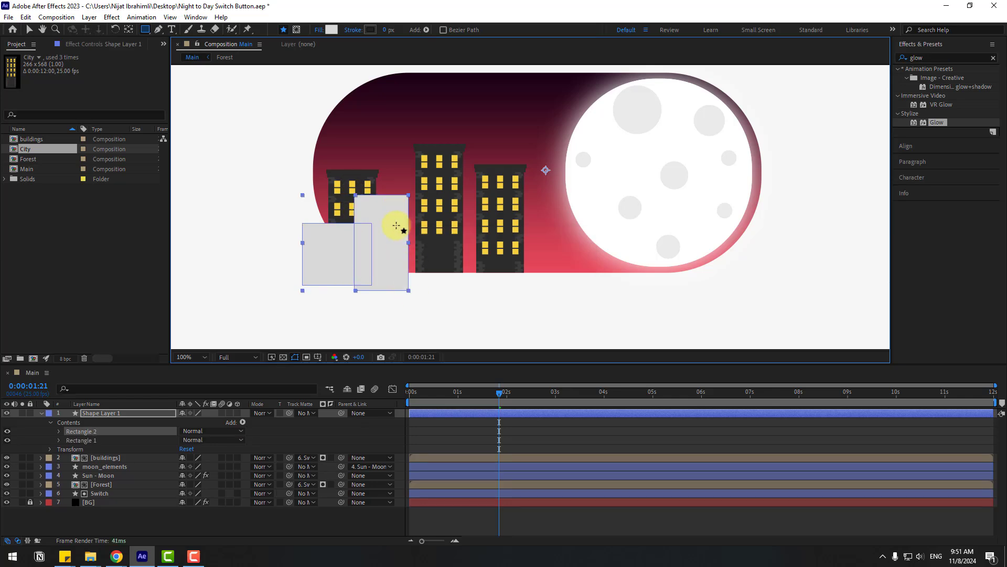
left_click_drag(397, 226, 443, 284)
left_click_drag(428, 176, 480, 301)
left_click_drag(472, 215, 527, 279)
left_click_drag(511, 242, 550, 293)
left_click_drag(547, 252, 584, 287)
key("v")
left_click(42, 413)
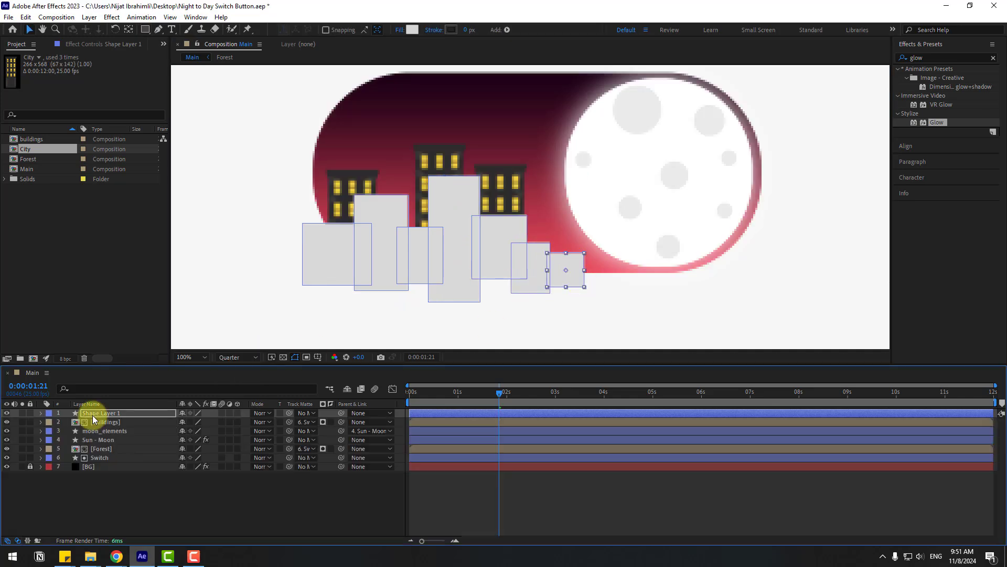
Change the fill of Shape Layer 1's skyline rectangles to dark gray.
left_click(99, 413)
left_click(413, 29)
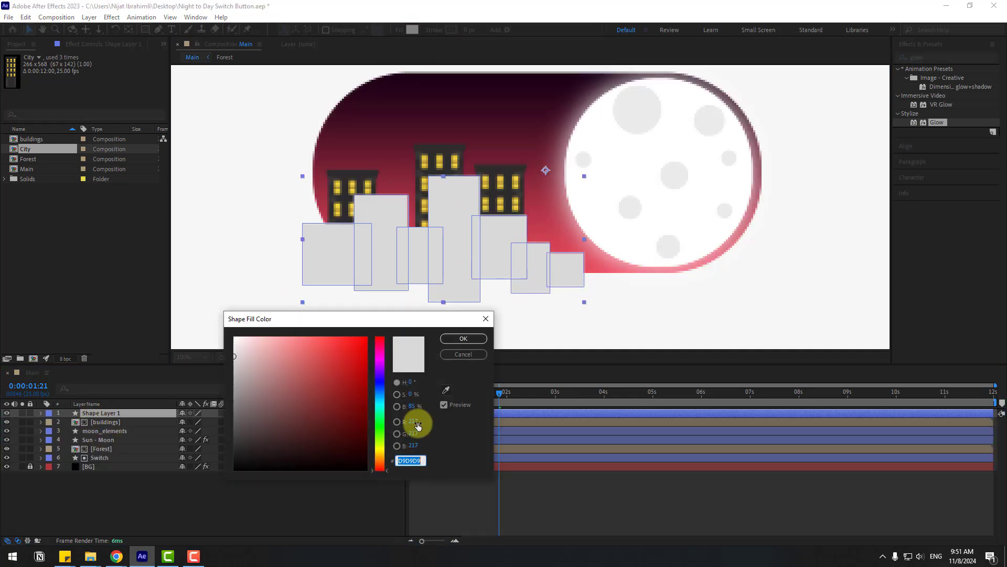
left_click_drag(234, 437, 207, 440)
left_click(449, 342)
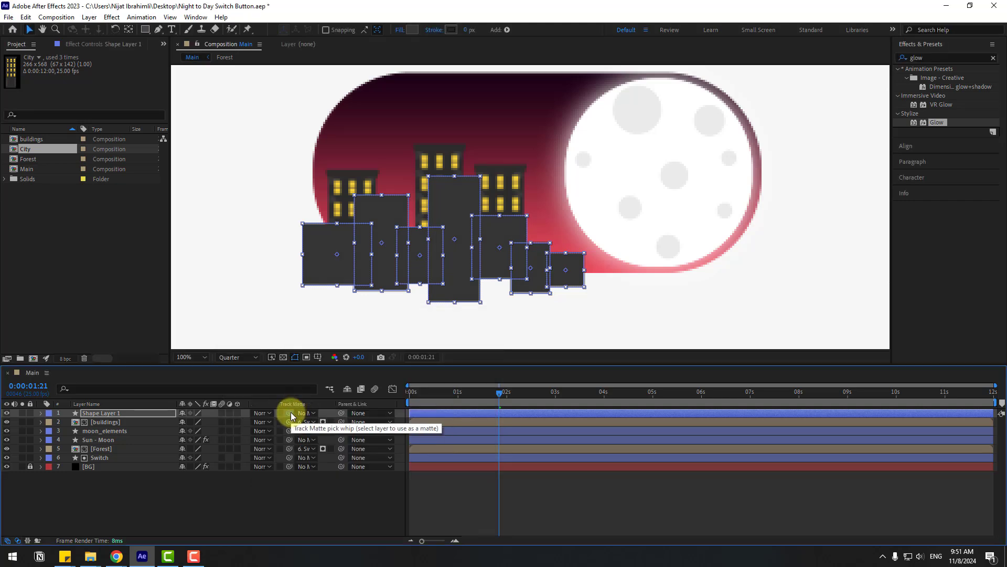
Matte Shape Layer 1 with the Switch layer, place it below the buildings layer and save the project.
left_click_drag(289, 413, 100, 455)
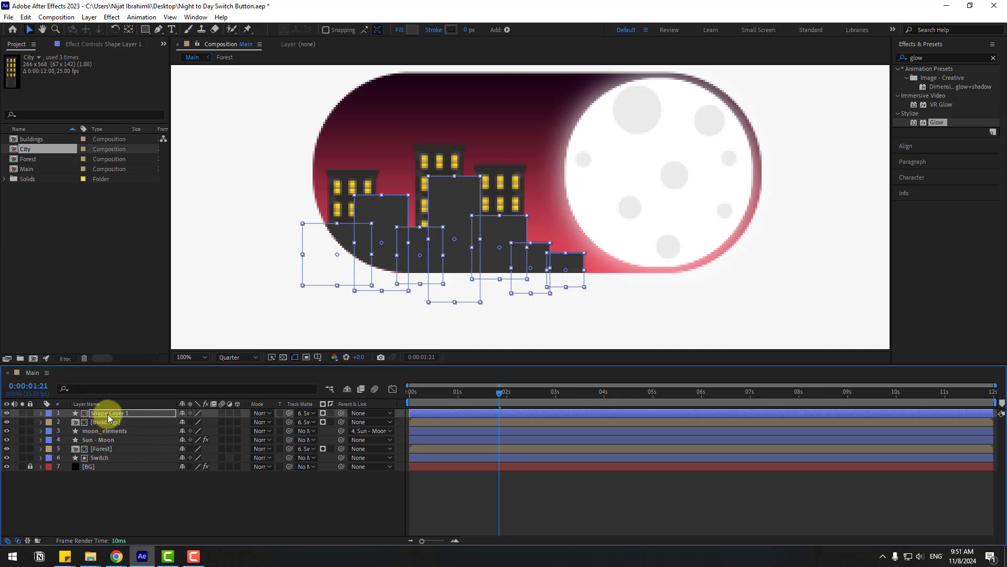
left_click_drag(105, 413, 113, 426)
left_click(138, 495)
key("ctrl+s")
Recolor the Shape Layer 1 skyline to plum 8B2650 by sampling a color with the fill's eyedropper.
left_click(113, 422)
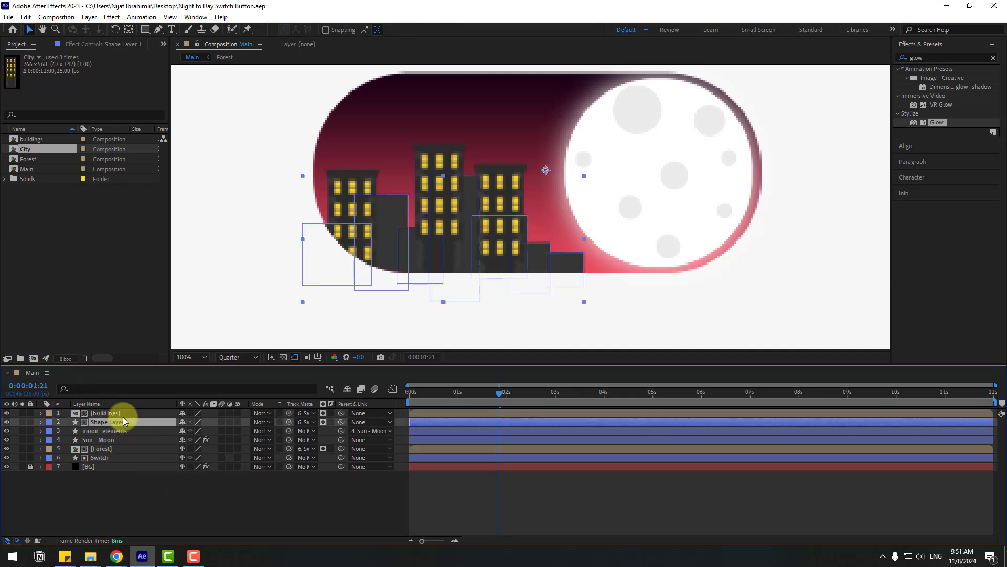
scroll(434, 267, "up", 1)
left_click_drag(341, 299, 396, 286)
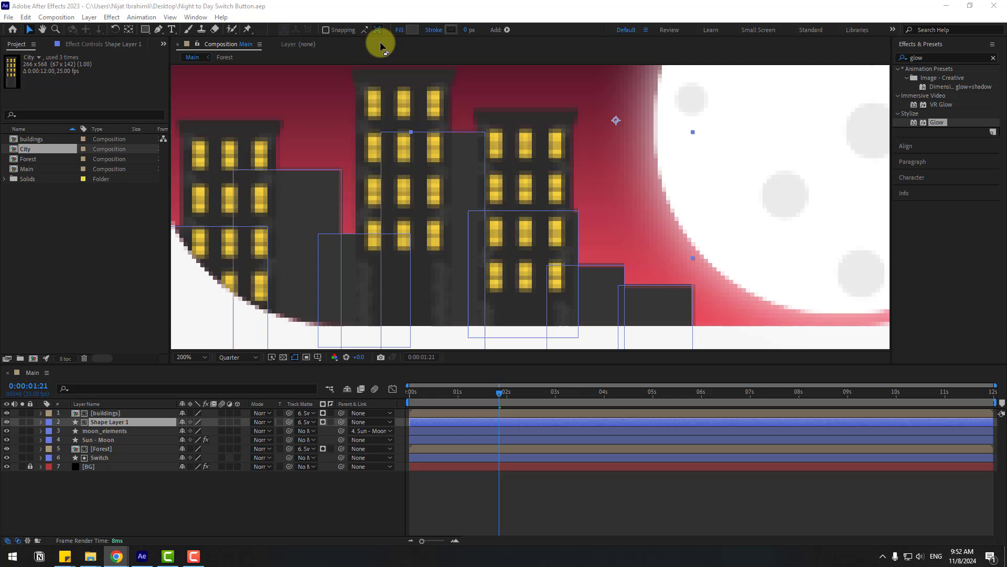
left_click(413, 29)
left_click(443, 390)
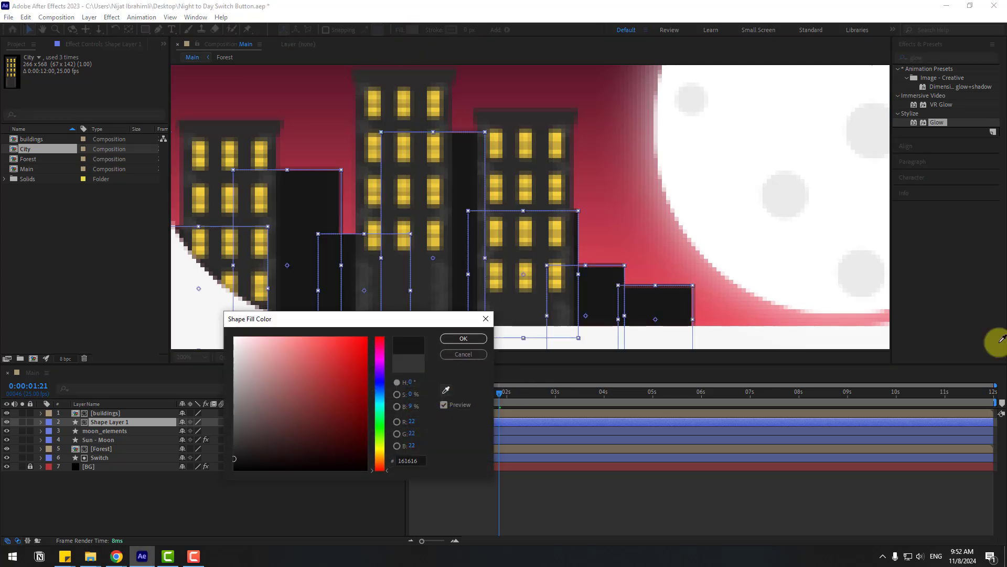
left_click(455, 340)
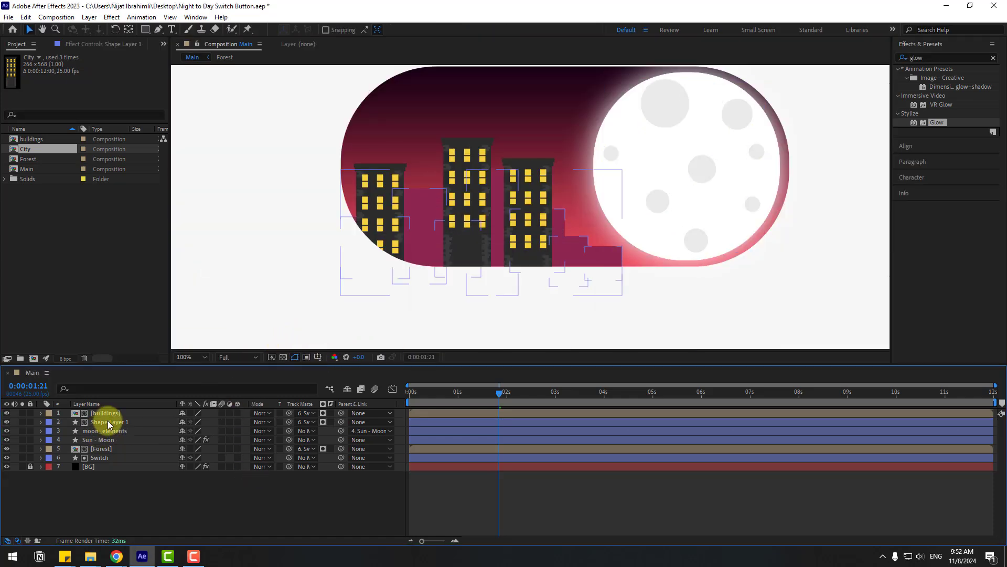
Duplicate Shape Layer 1 and give the copy a slightly darker plum fill.
left_click(108, 422)
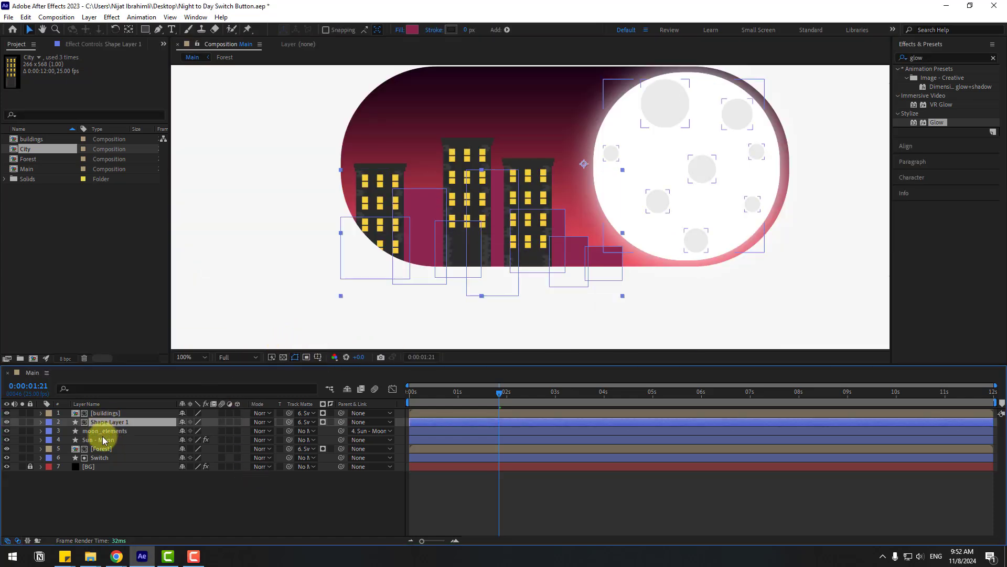
key("ctrl+d")
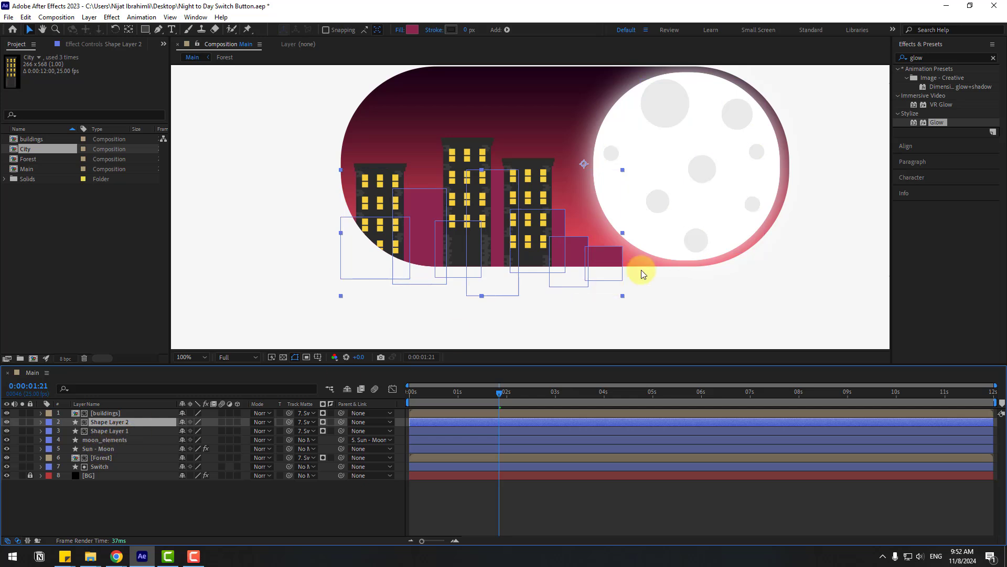
left_click(412, 29)
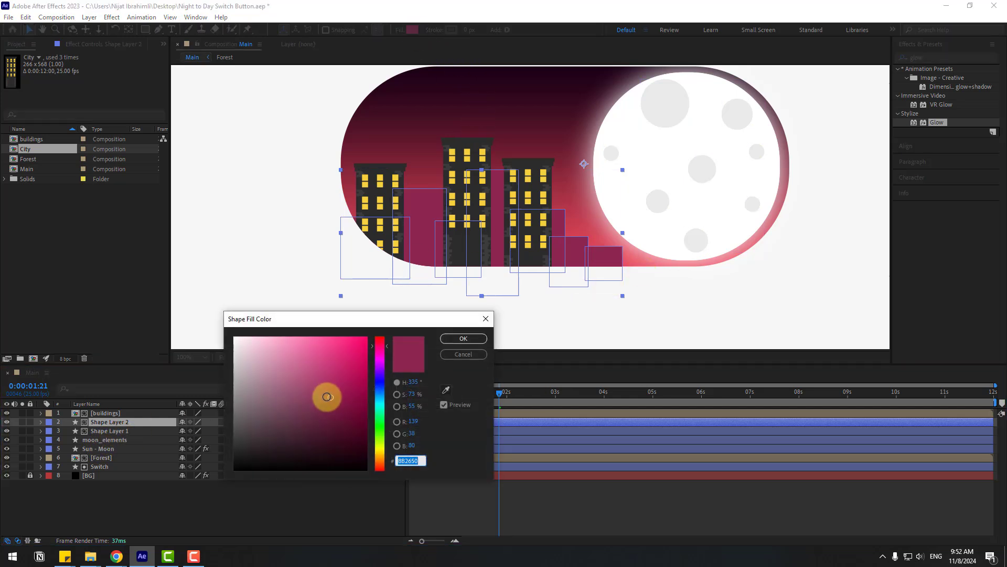
left_click(334, 401)
left_click(463, 339)
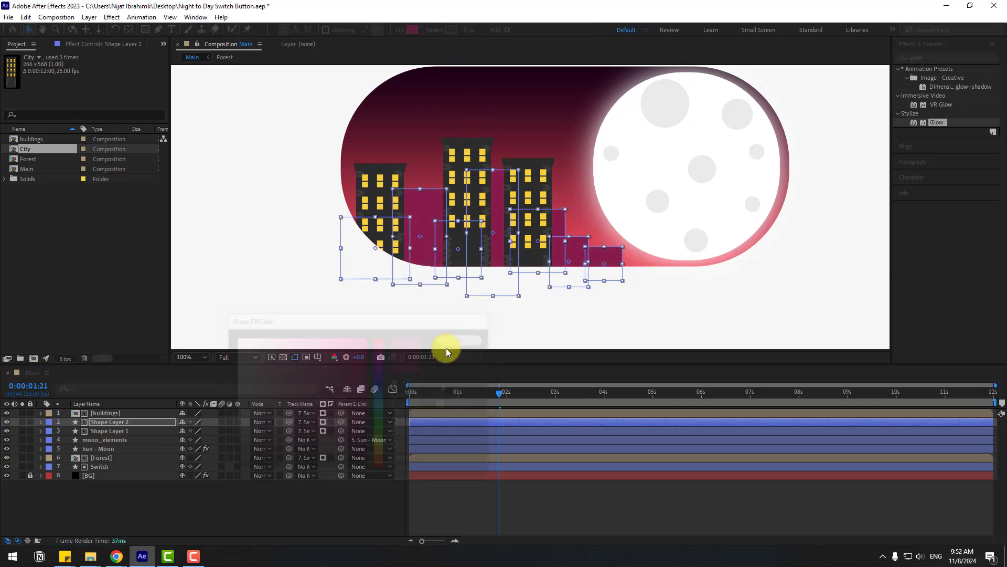
Nudge Shape Layer 2 down and to the right so it forms a lower, darker skyline in front of Shape Layer 1.
key("shift+Down")
key("shift+Down")
key("shift+Down")
key("shift+Down")
key("shift+Down")
key("shift+Down")
key("shift+Down")
key("shift+Down")
key("shift+Down")
key("shift+Down")
key("shift+Down")
key("shift+Down")
key("shift+Down")
key("shift+Down")
key("shift+Down")
key("shift+Down")
key("shift+Down")
key("shift+Down")
key("shift+Down")
key("shift+Down")
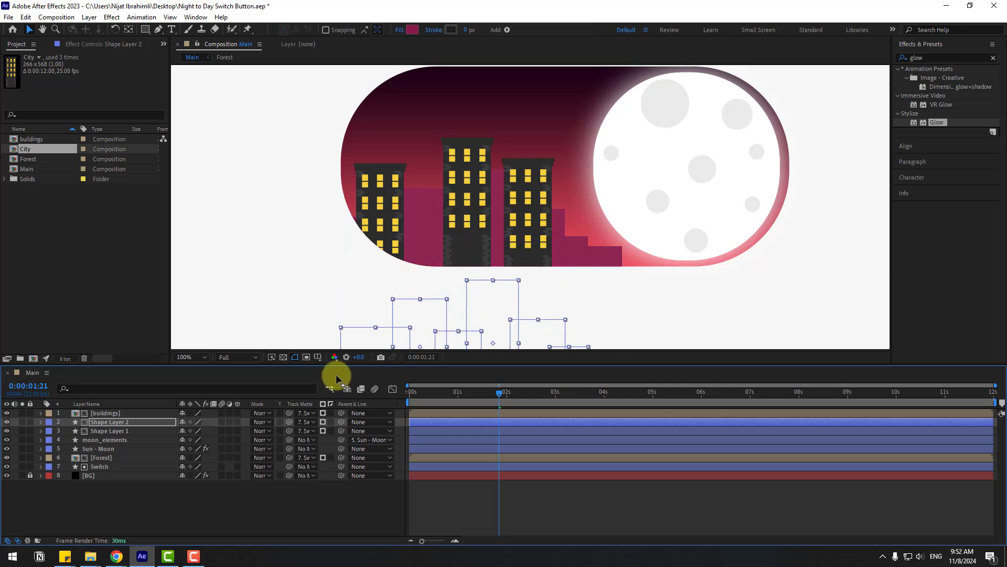
key("shift+Up")
key("shift+Up")
key("shift+Up")
key("shift+Up")
key("shift+Up")
key("shift+Up")
key("shift+Up")
key("shift+Up")
key("shift+Up")
key("shift+Up")
key("shift+Up")
key("shift+Up")
key("shift+Up")
key("shift+Up")
key("Right")
key("Right")
key("Right")
key("Right")
key("Right")
key("Right")
key("Right")
key("Right")
key("Right")
key("Right")
key("Right")
key("Right")
key("Right")
key("Right")
key("Right")
key("Right")
key("Right")
key("Right")
key("Right")
key("Right")
key("Right")
key("Right")
key("Right")
key("Right")
key("Right")
key("Right")
key("Right")
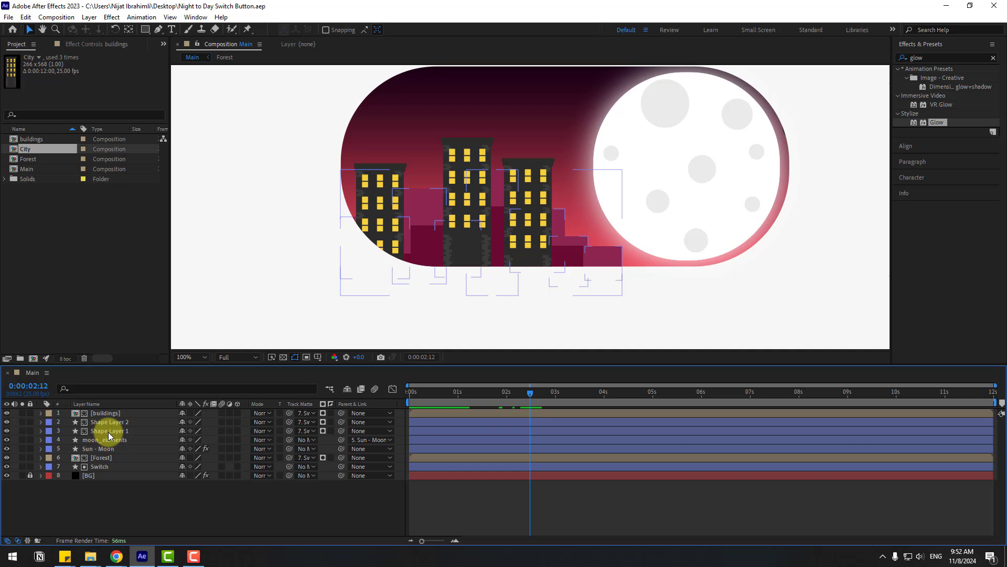
Parent Shape Layer 1 and Shape Layer 2 to the buildings layer.
left_click(110, 431)
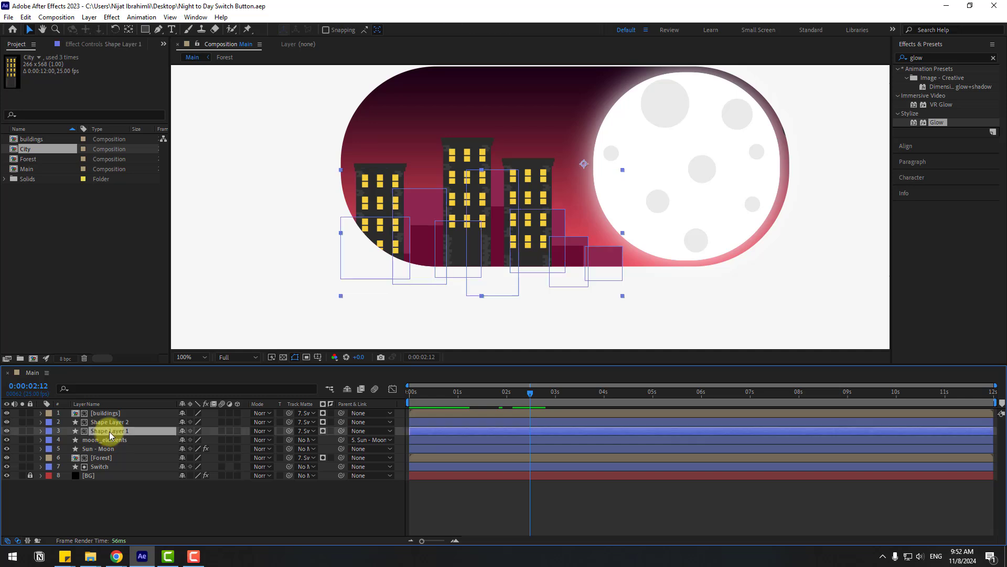
left_click(109, 421, "ctrl")
left_click_drag(341, 422, 100, 415)
Slide the buildings layer left out of the pill to Position 406, 507 and set a starting Position keyframe just after one second.
left_click(100, 414)
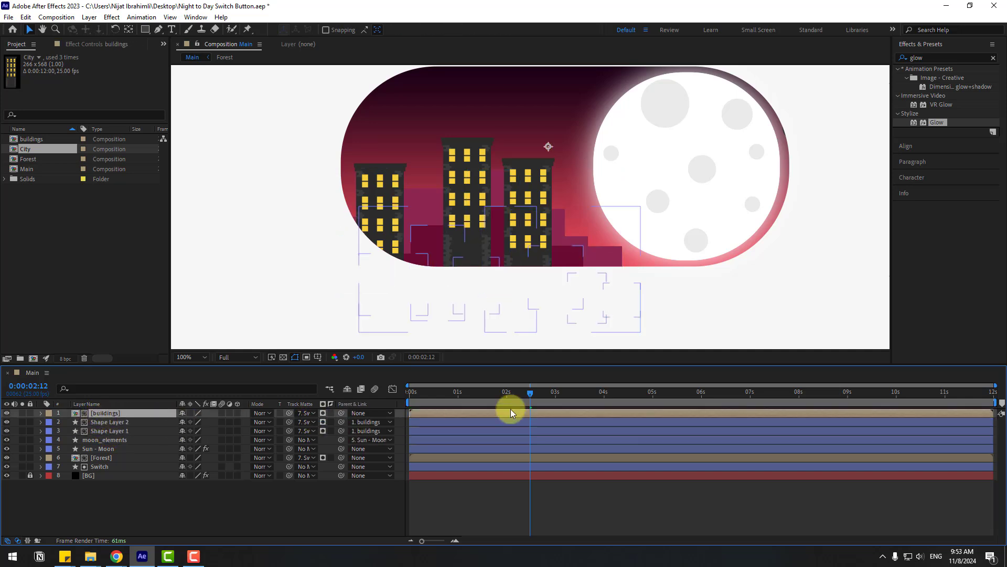
left_click_drag(511, 408, 478, 414)
key("p")
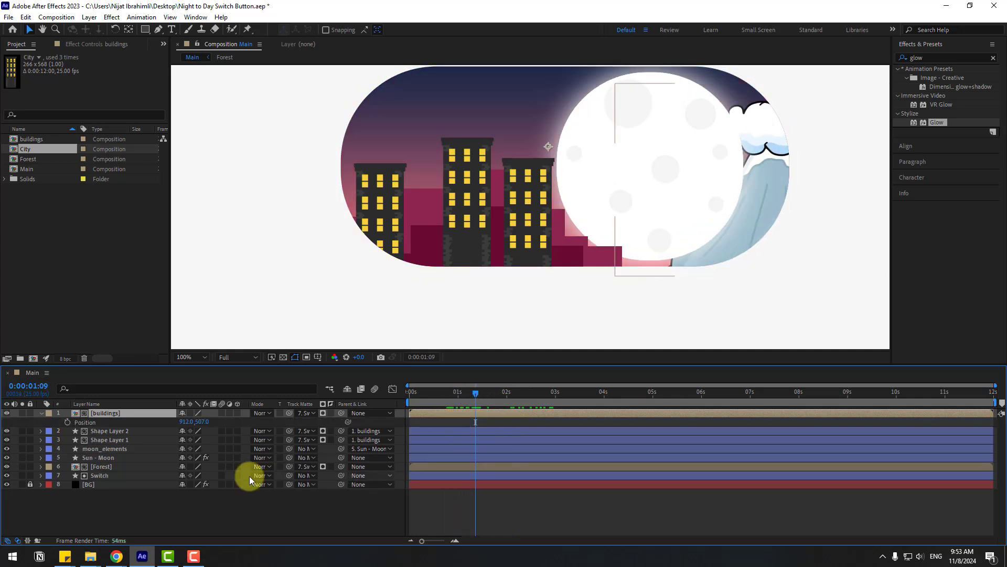
left_click_drag(184, 422, 3, 417)
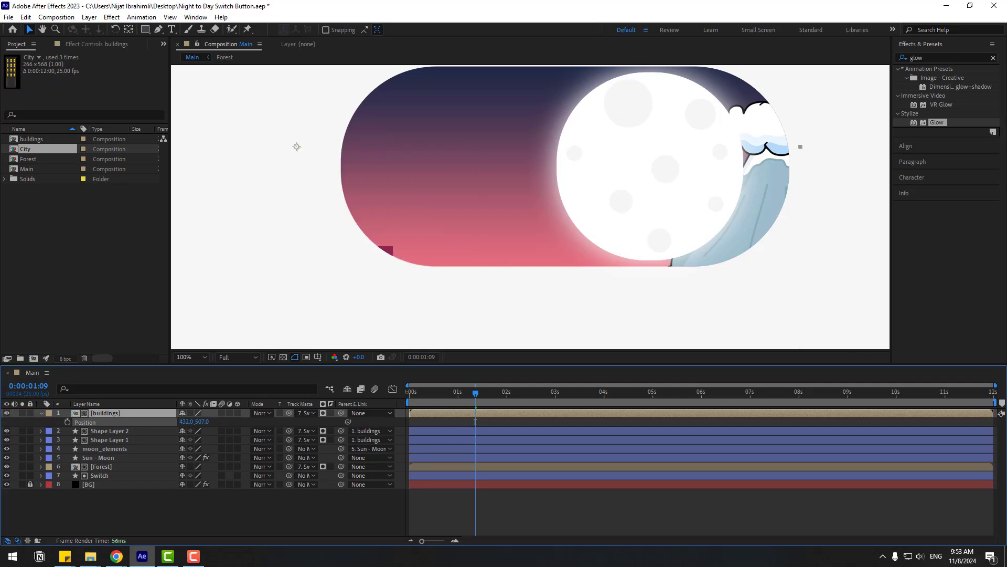
left_click(354, 413)
mouse_move(477, 395)
left_mouse_down()
mouse_move(452, 393)
mouse_move(496, 395)
left_mouse_up()
left_click(67, 422)
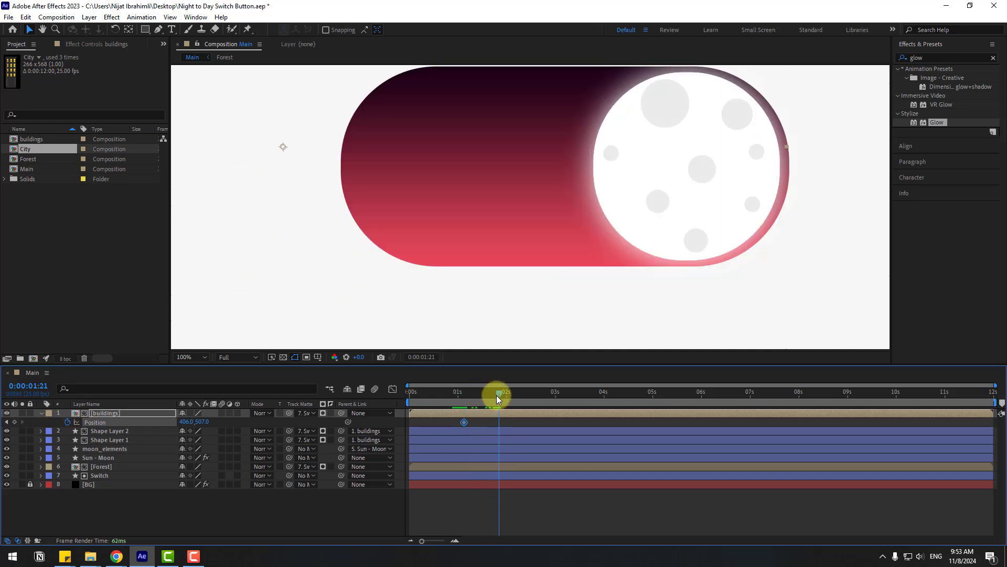
Set the buildings Position to 910, 507 at 0:00:01:21 and apply Easy Ease to both Position keyframes.
left_click_drag(189, 422, 449, 425)
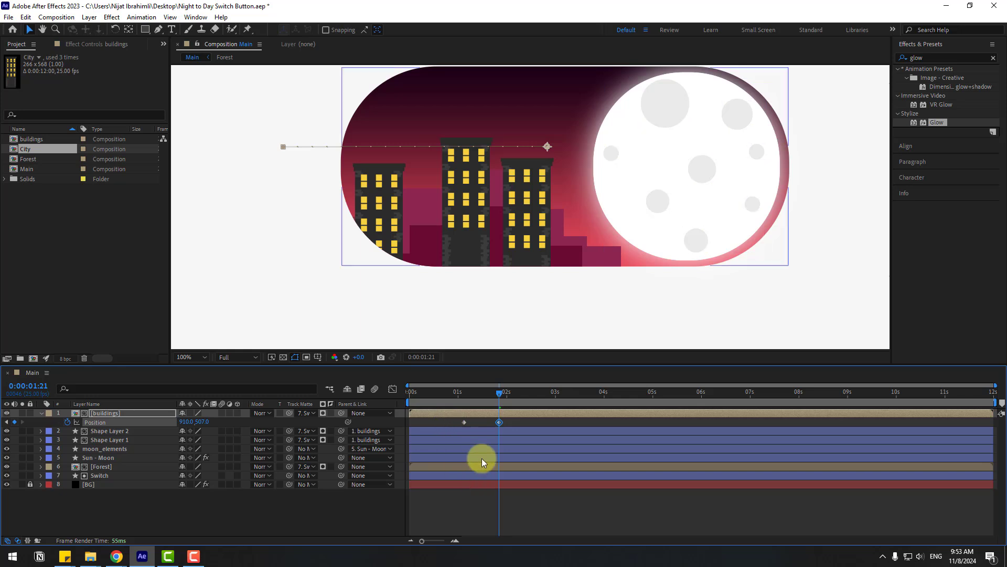
right_click(464, 422)
mouse_move(582, 414)
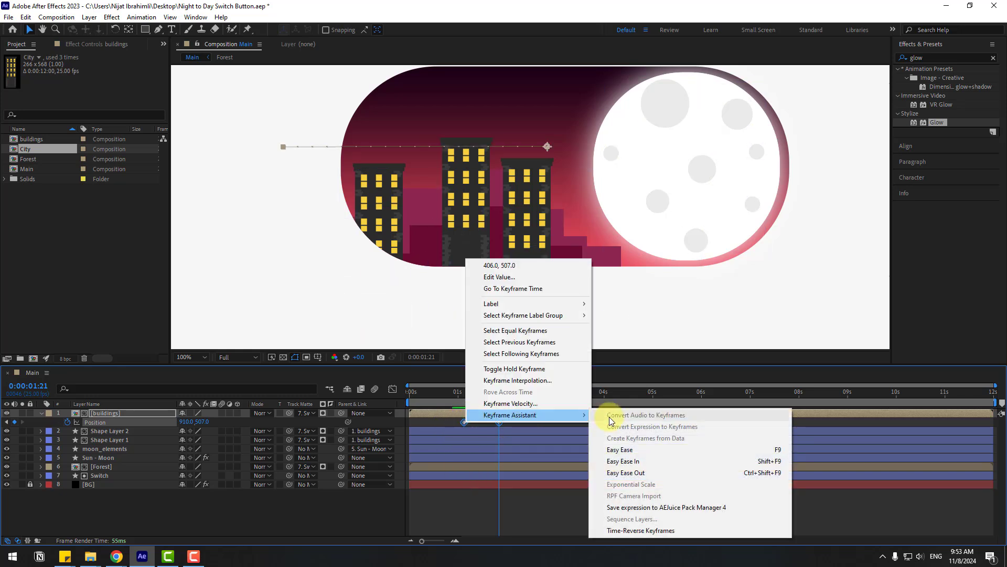
left_click(608, 450)
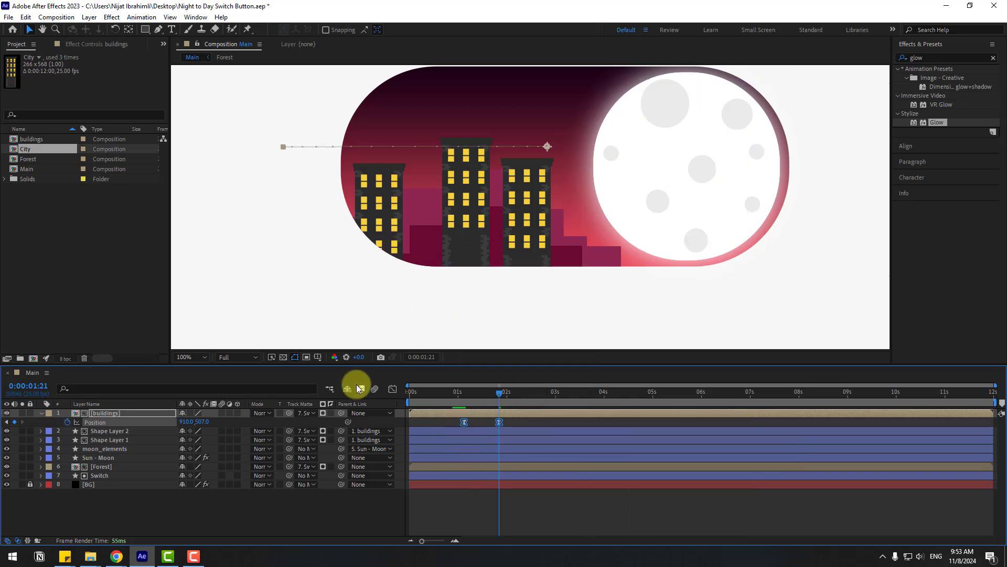
Set the preview resolution to Quarter and reshape the buildings' Position speed graph into a sharp peak with slower ends.
left_click(393, 390)
left_click(245, 361)
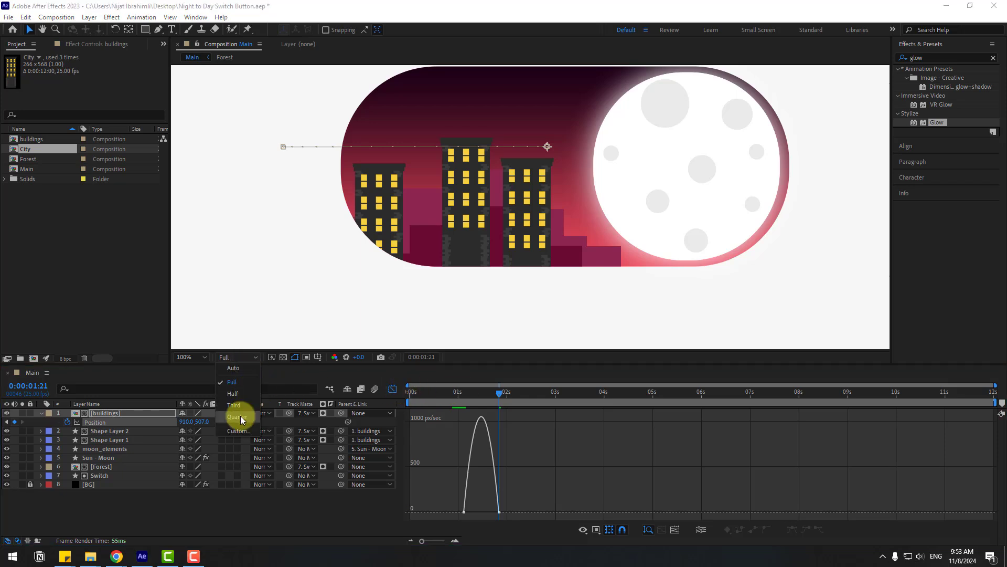
left_click(240, 417)
left_click_drag(458, 395, 476, 397)
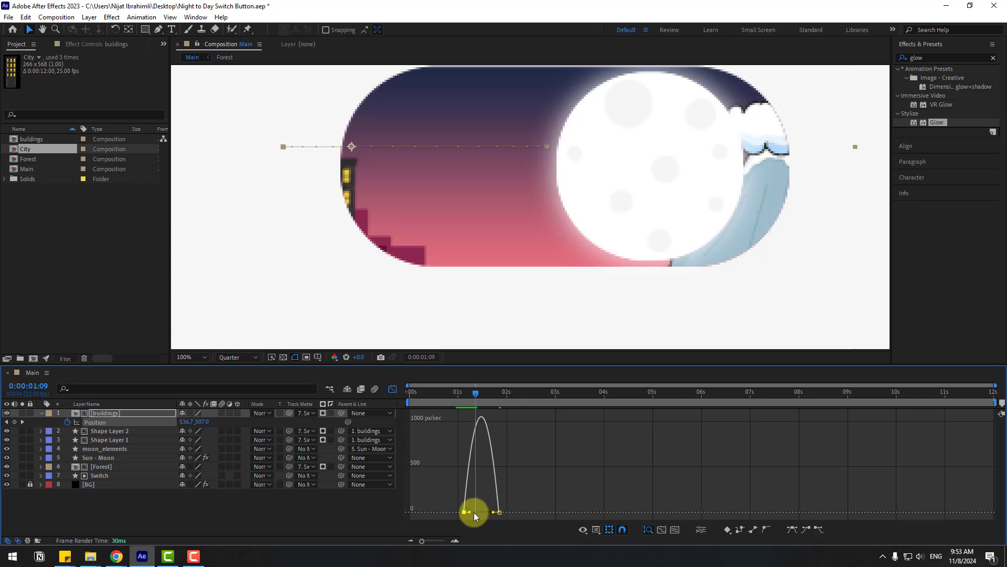
left_click_drag(470, 514, 489, 504)
key("space")
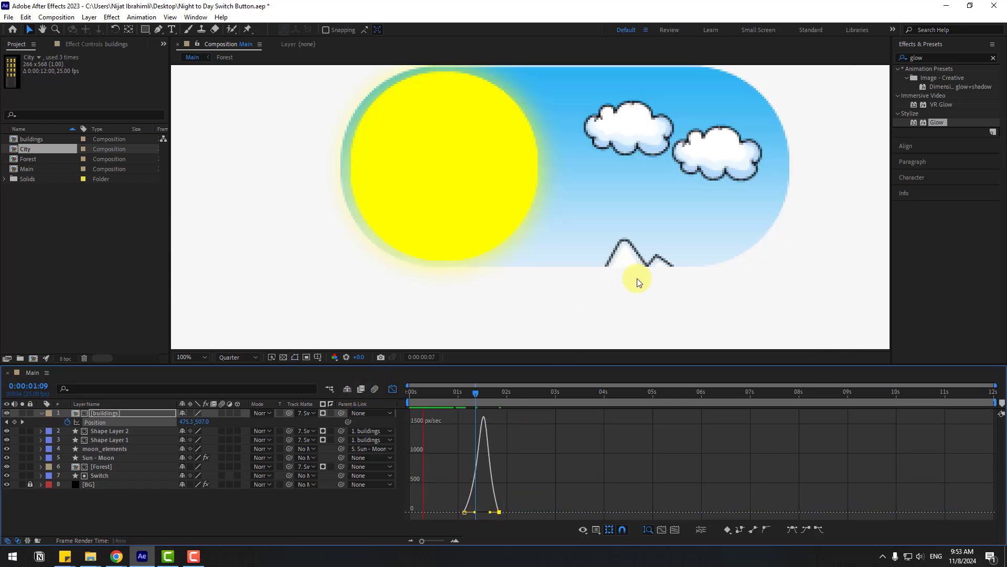
key("space")
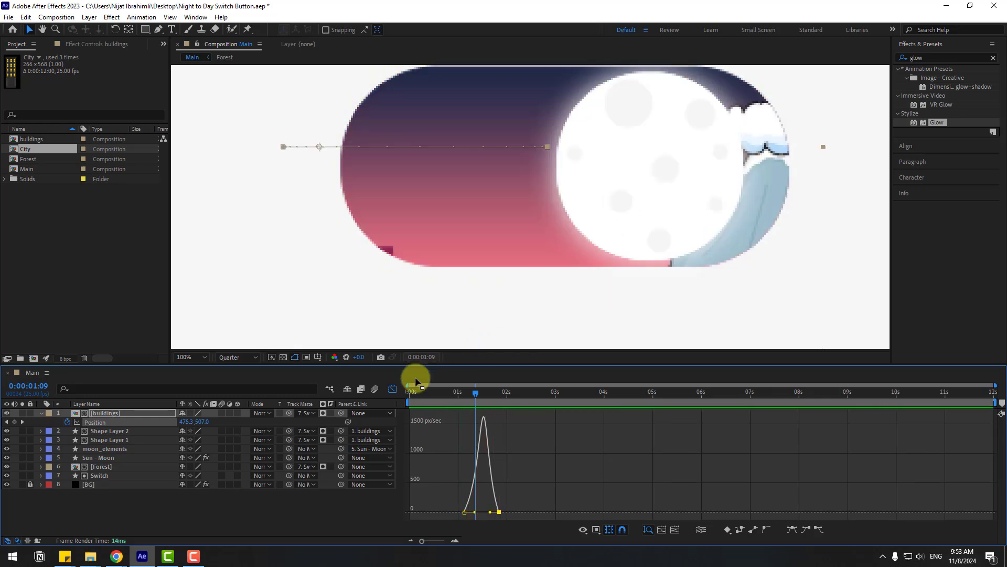
Retime the buildings' two Position keyframes to run from just before one second to about 1.6 seconds.
key("shift+F3")
left_click_drag(500, 422, 514, 423)
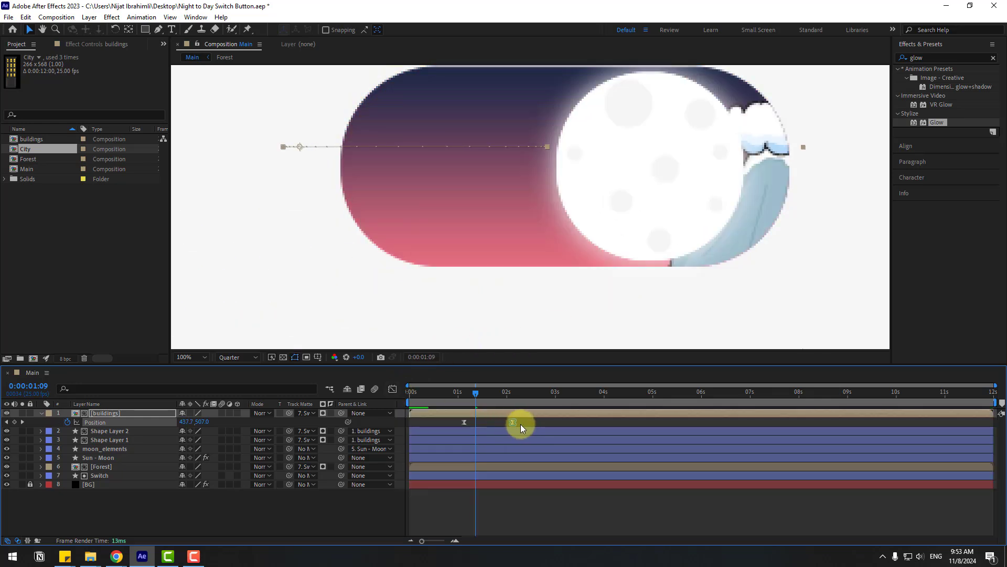
left_click_drag(446, 395, 455, 424)
key("space")
scroll(571, 294, "down", 1)
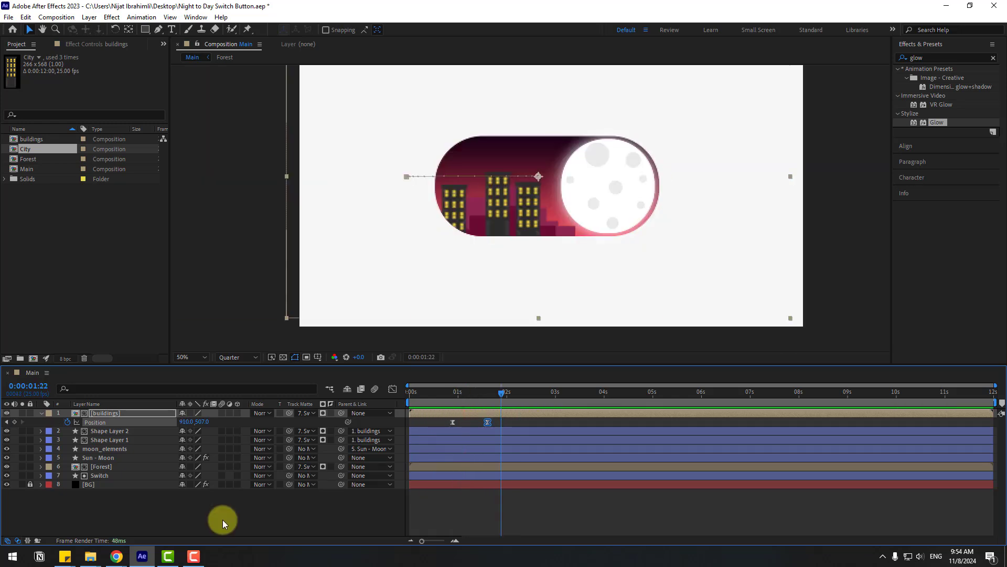
left_click(223, 521)
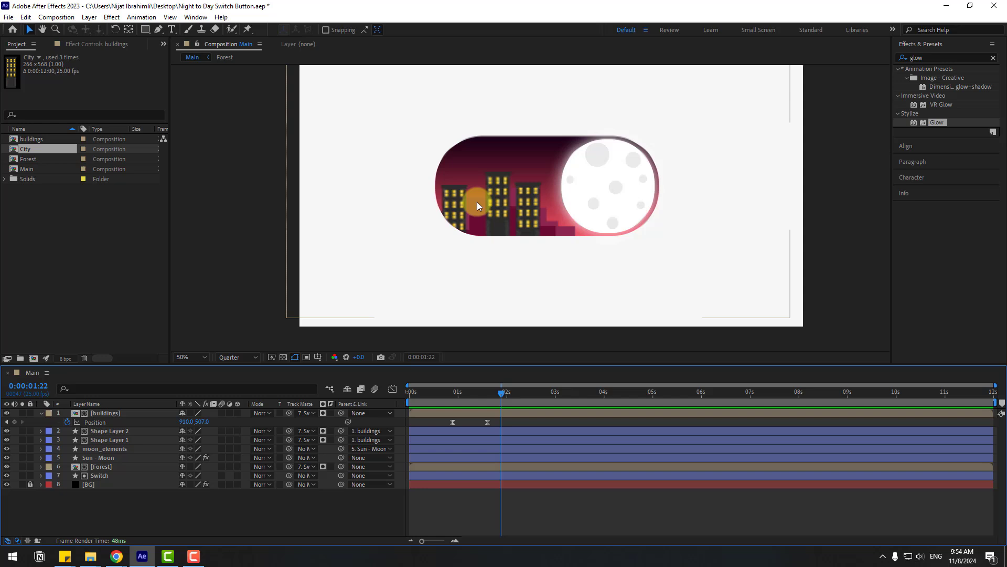
Create a black 1920 x 1080 px solid layer named "stars".
right_click(103, 503)
mouse_move(194, 383)
left_click(279, 409)
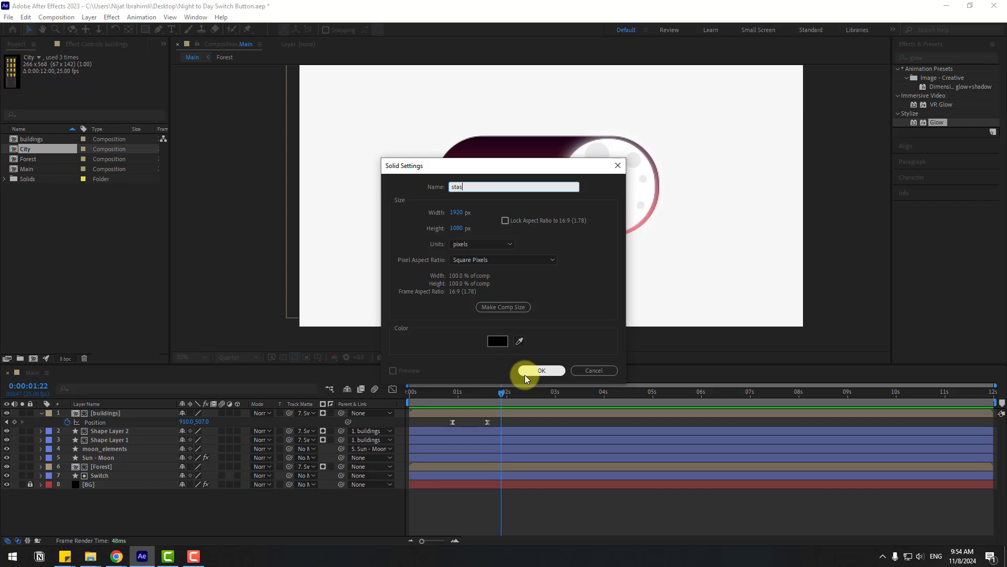
type("stas")
key("BackSpace")
type("rs")
left_click(537, 372)
Find the CC Star Burst effect and apply it to the stars layer.
left_click(923, 58)
type("cc st")
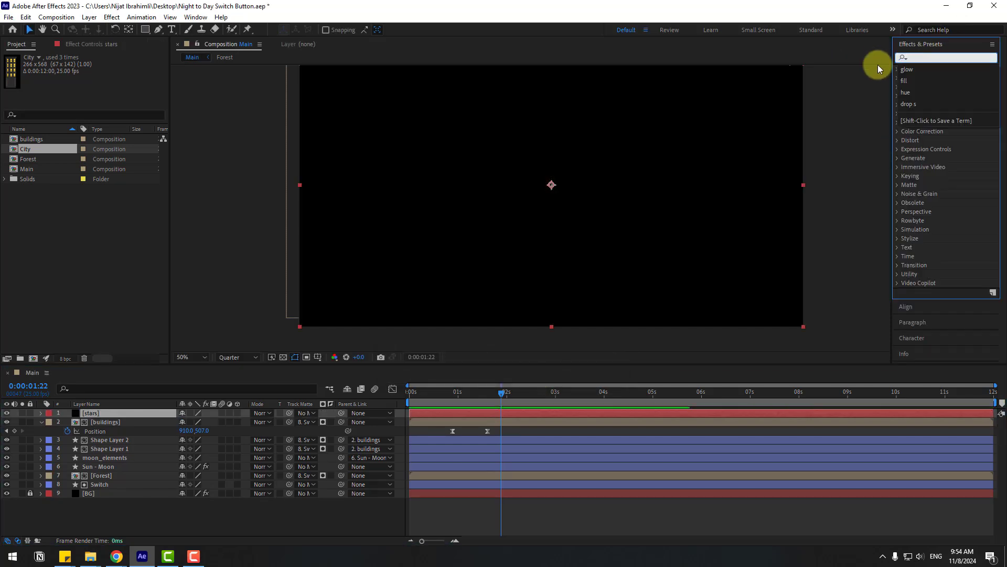
left_click_drag(944, 78, 89, 414)
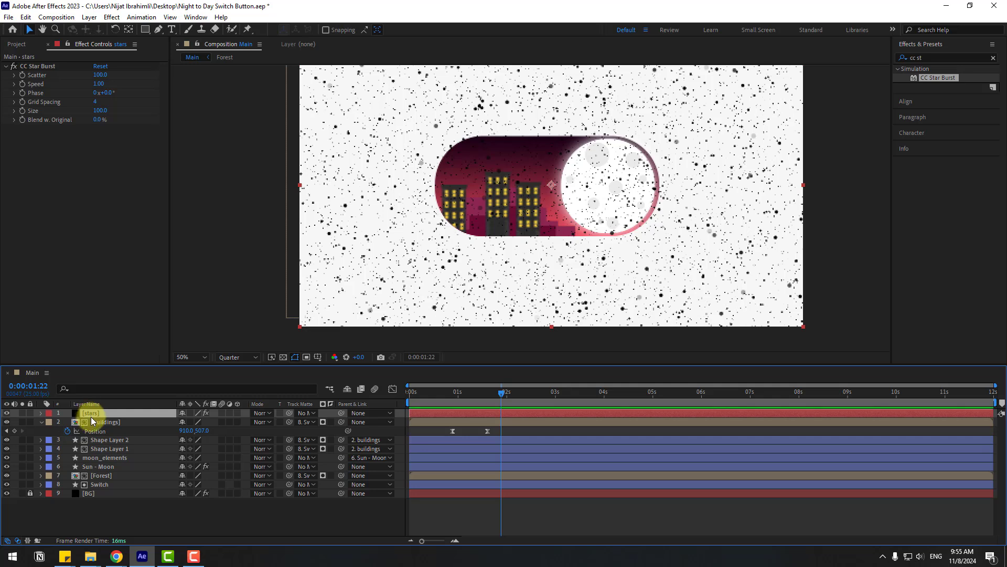
Change the stars solid's color to white (FFFFFF).
key("ctrl+shift+y")
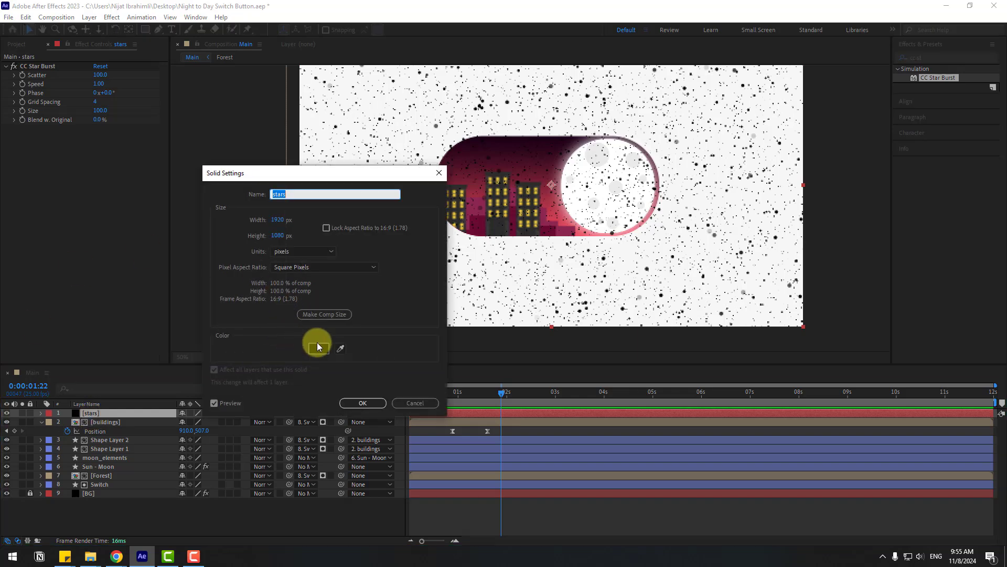
left_click(317, 346)
left_click_drag(239, 349, 234, 337)
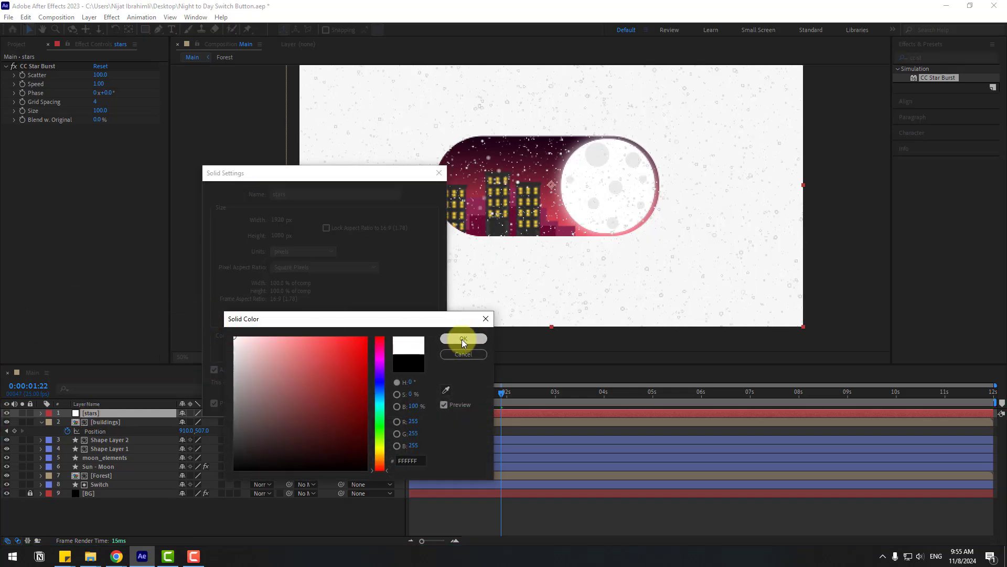
left_click(463, 340)
left_click(349, 403)
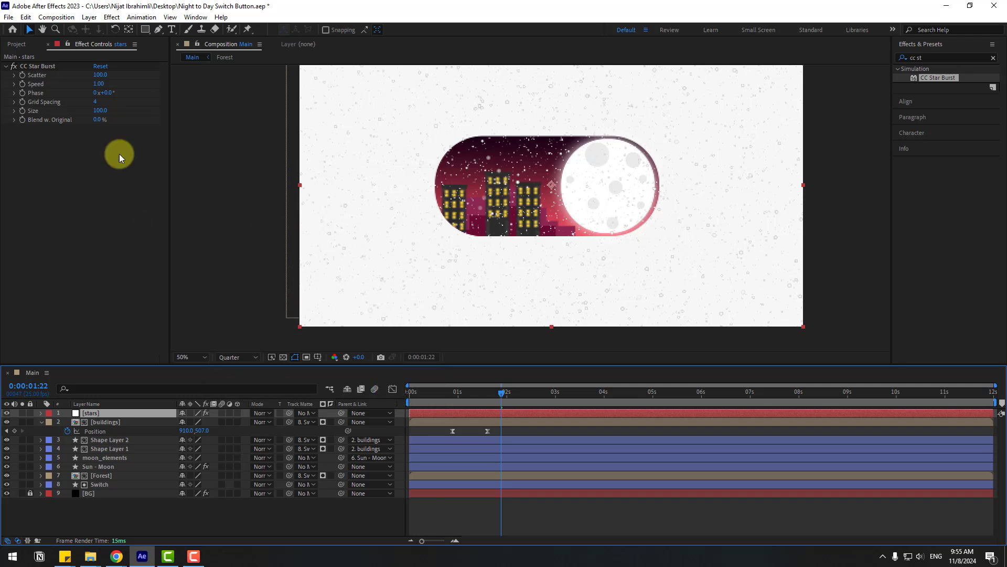
Set the CC Star Burst Scatter to 255, Size to 62 and Speed to 0.01, soloing the stars layer only while adjusting.
left_click_drag(98, 75, 176, 70)
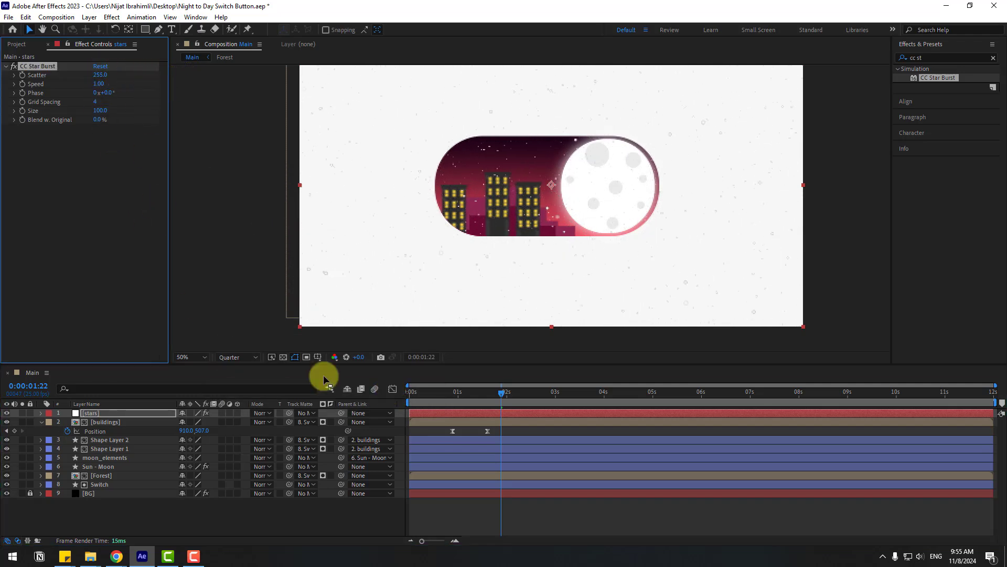
left_click(22, 413)
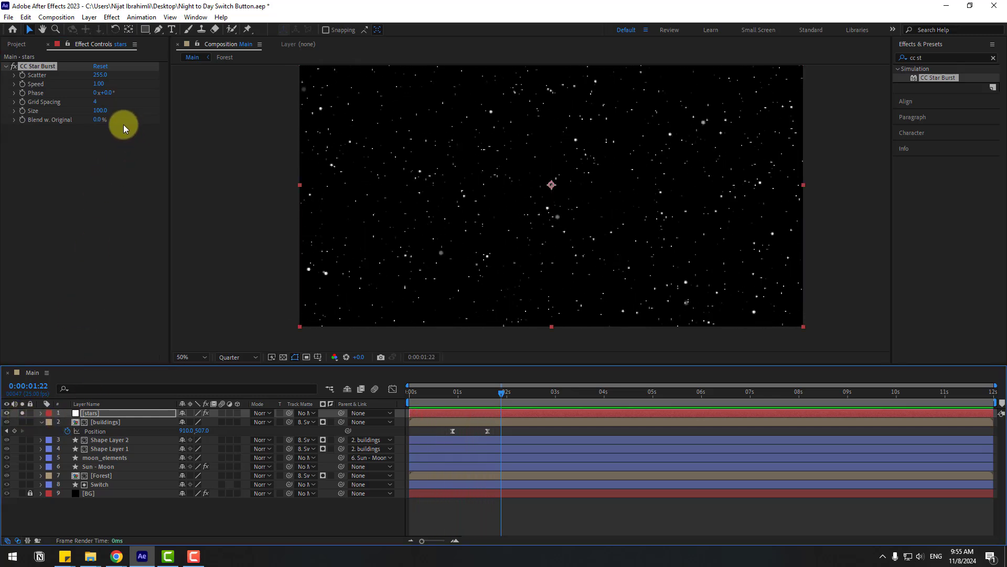
left_click_drag(99, 111, 51, 119)
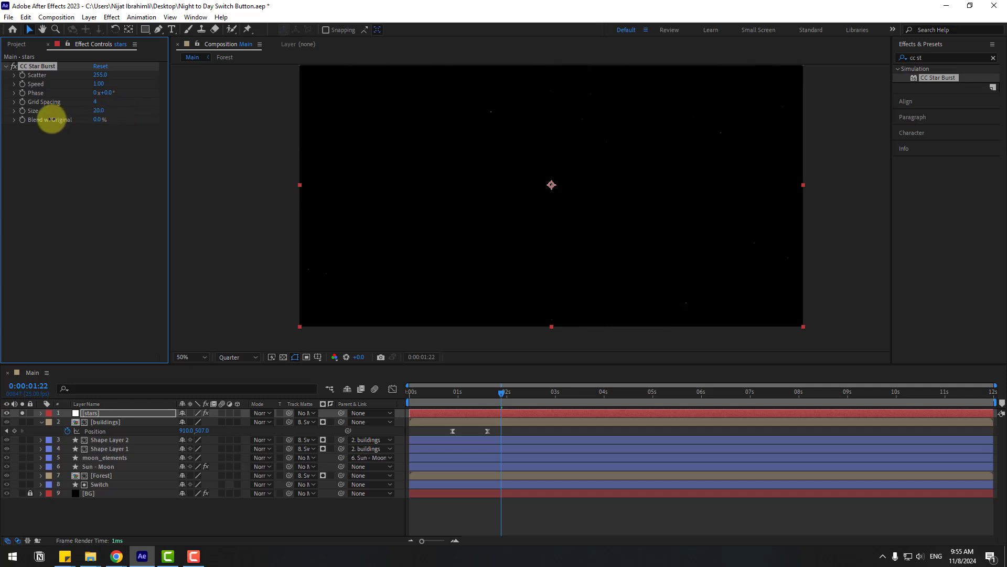
key("space")
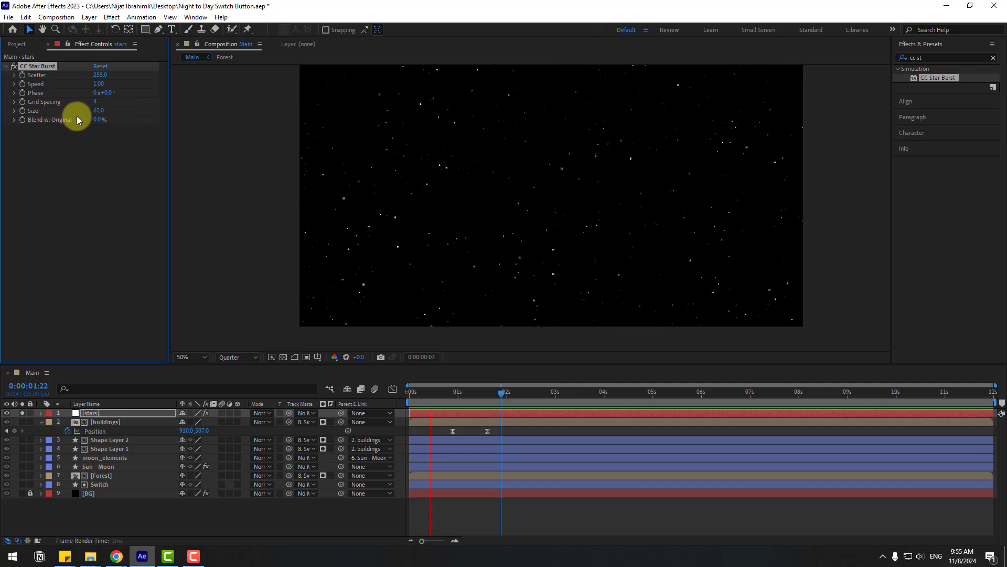
left_click(99, 85)
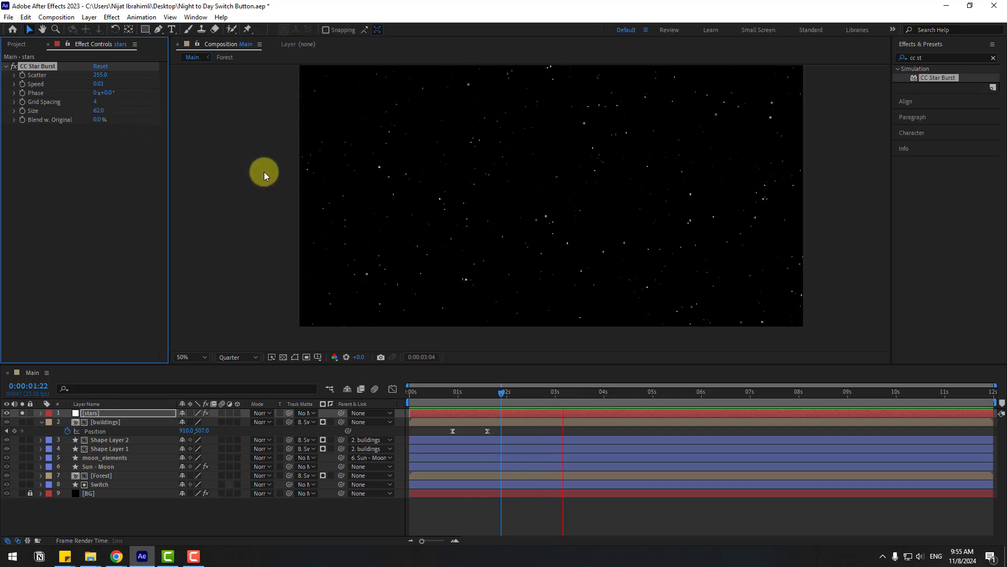
key("space")
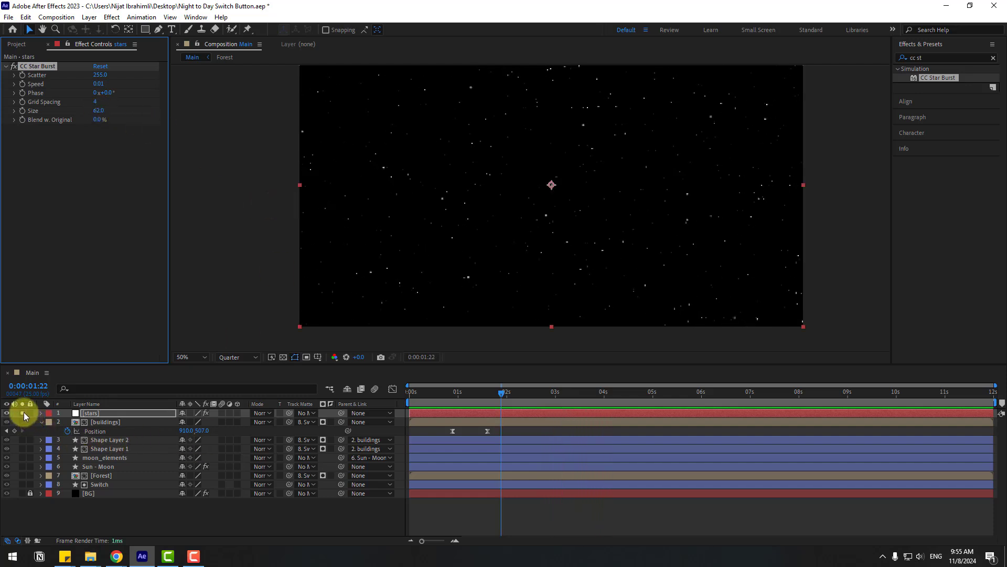
left_click(23, 412)
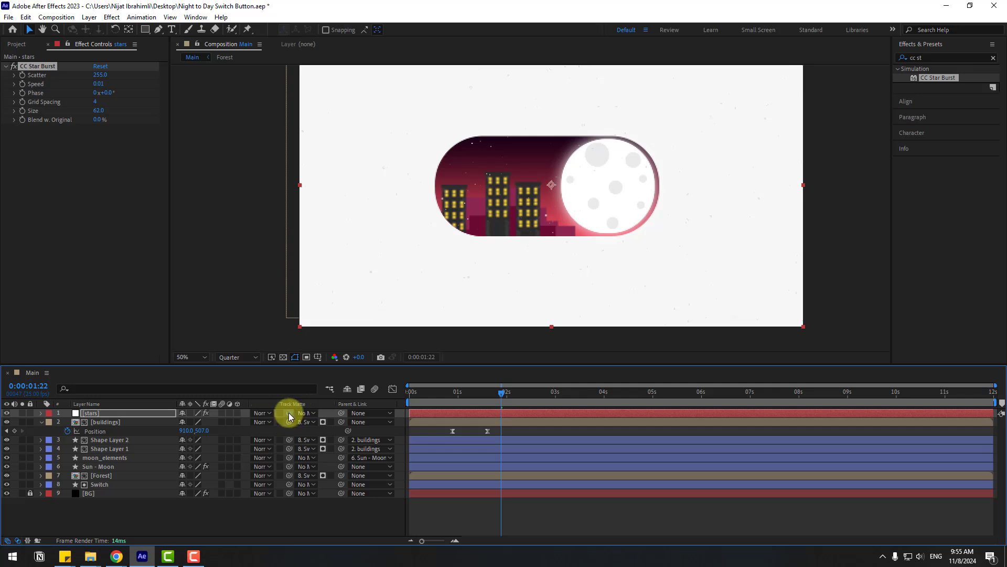
Use the Switch layer as the stars layer's track matte and move stars directly below Shape Layer 1.
left_click_drag(289, 415, 102, 486)
scroll(534, 186, "up", 2)
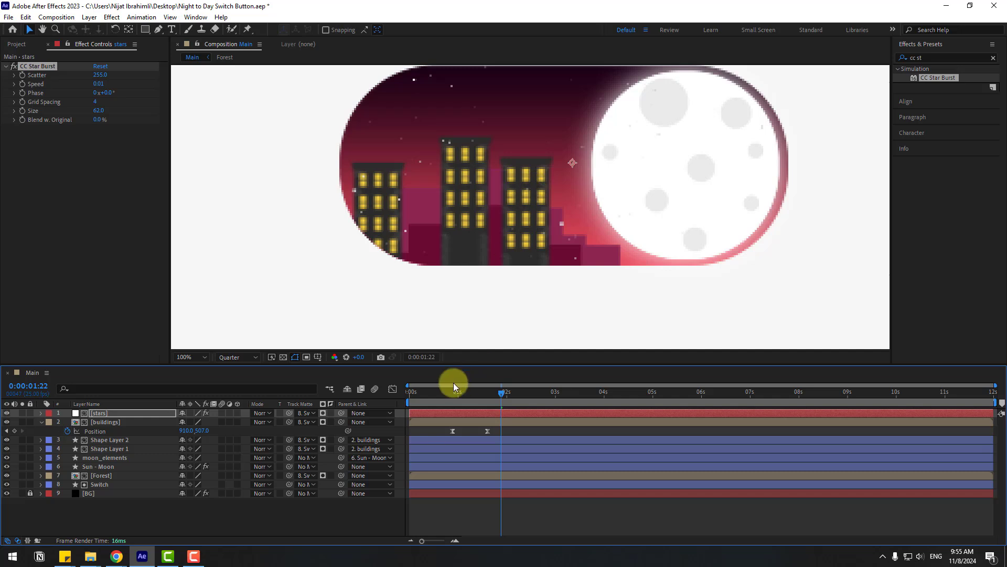
left_click(449, 398)
left_click_drag(95, 431, 114, 450)
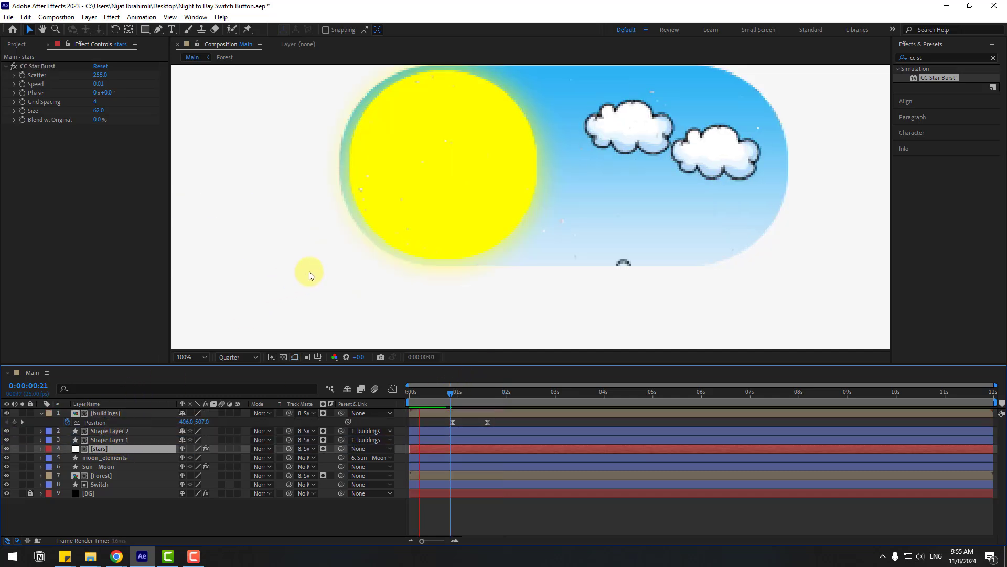
scroll(322, 268, "down", 2)
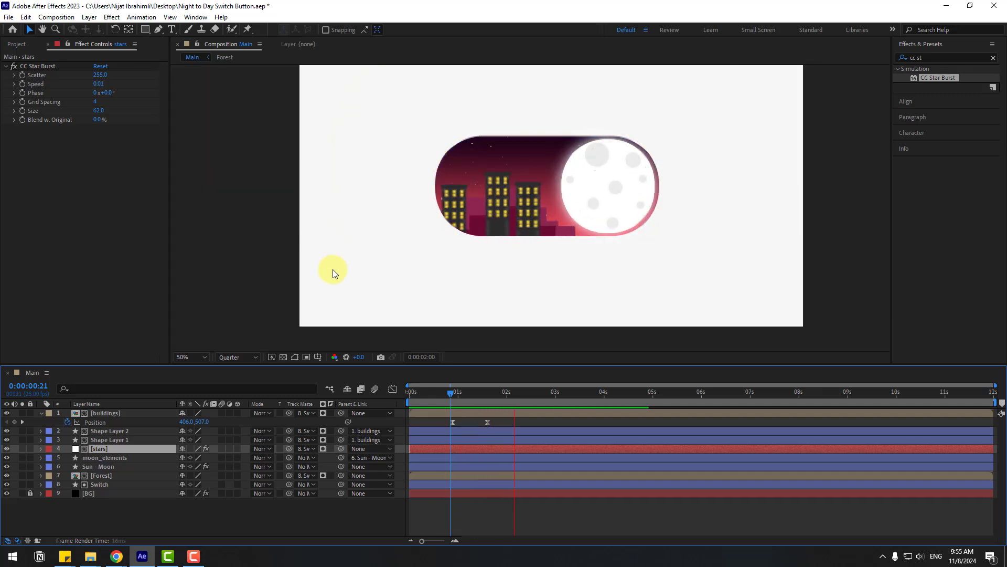
Fade in the stars layer with Opacity keyframes of 0% at 0:00:00:21 and 100% at about 1.7 seconds.
left_click(101, 450)
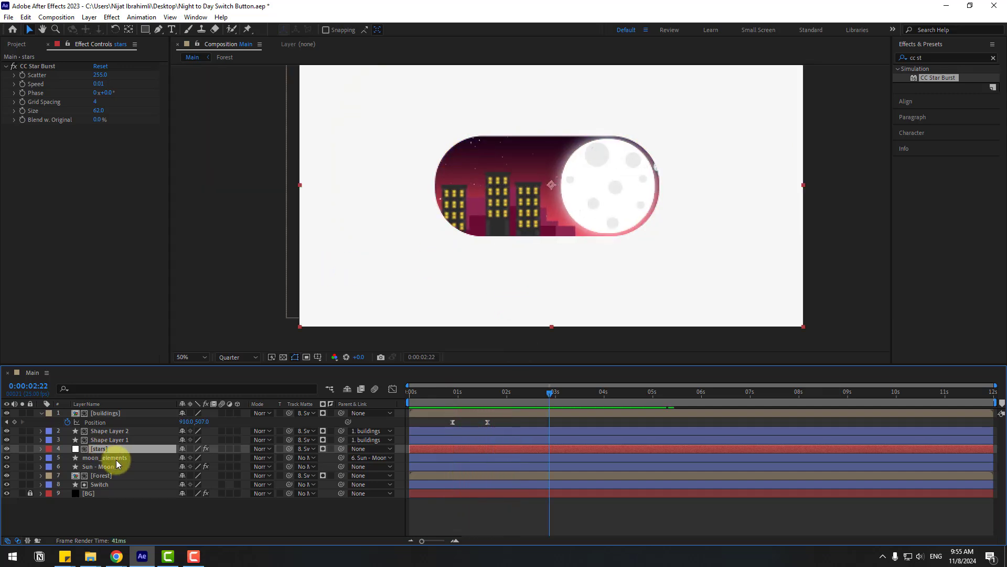
key("t")
left_click_drag(498, 393, 450, 393)
left_click(67, 457)
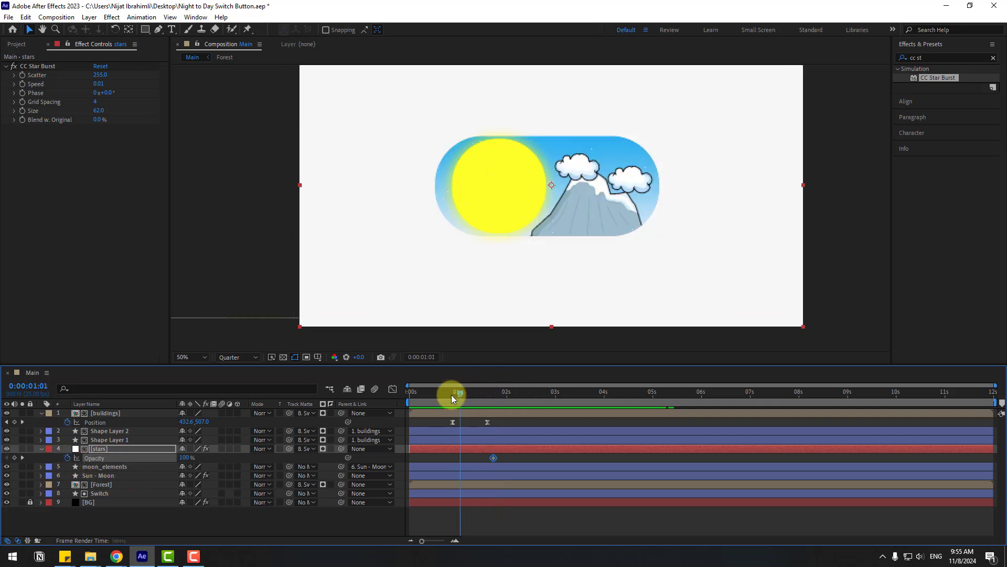
left_click_drag(180, 457, 25, 460)
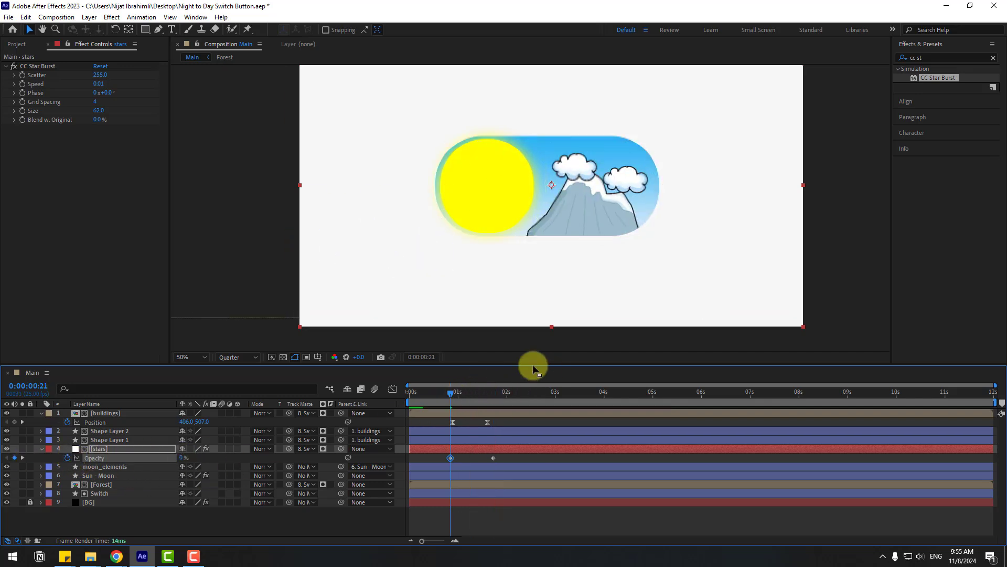
left_click_drag(450, 392, 483, 397)
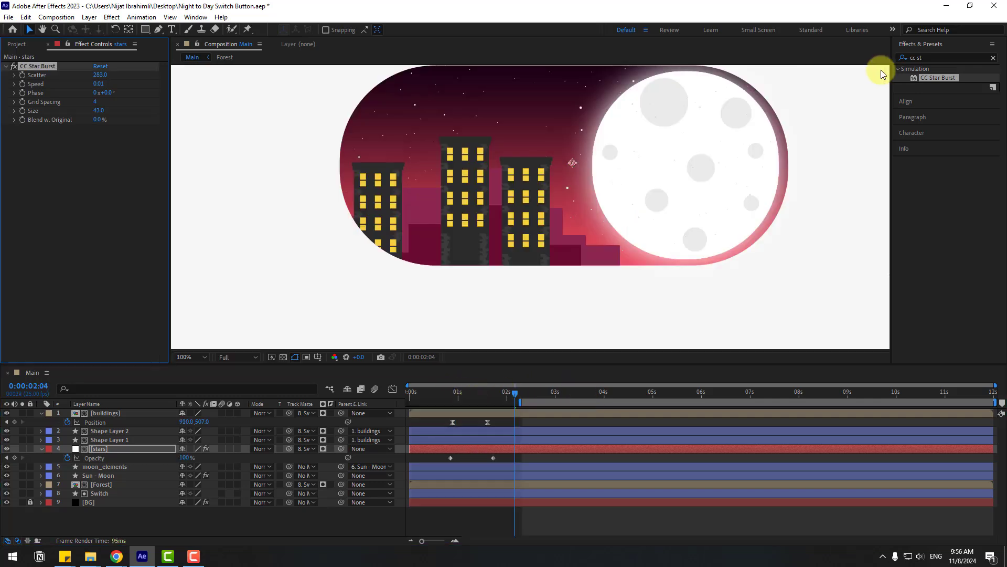
Find the Stylize Glow effect and apply it to the stars layer.
left_click(918, 59)
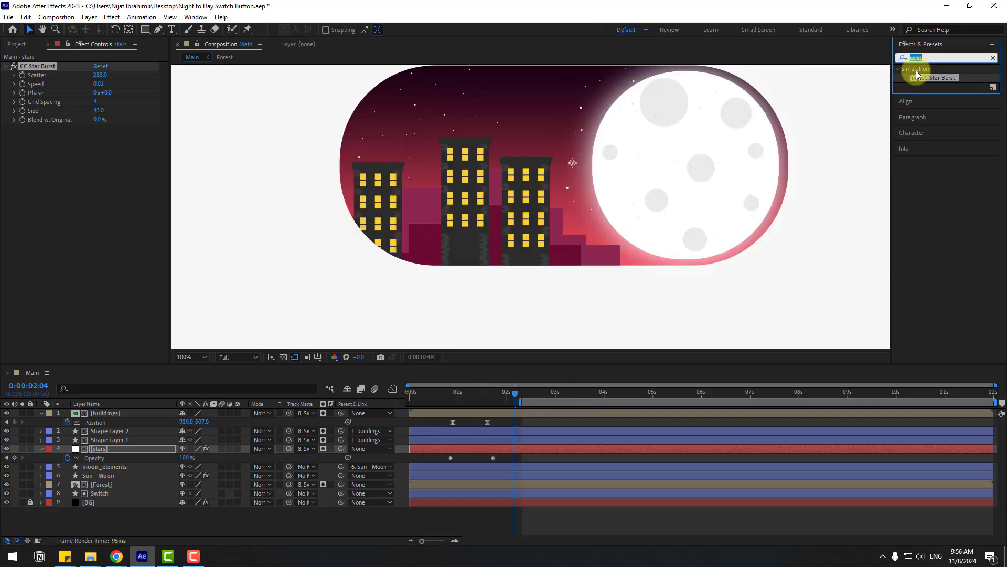
type("glow")
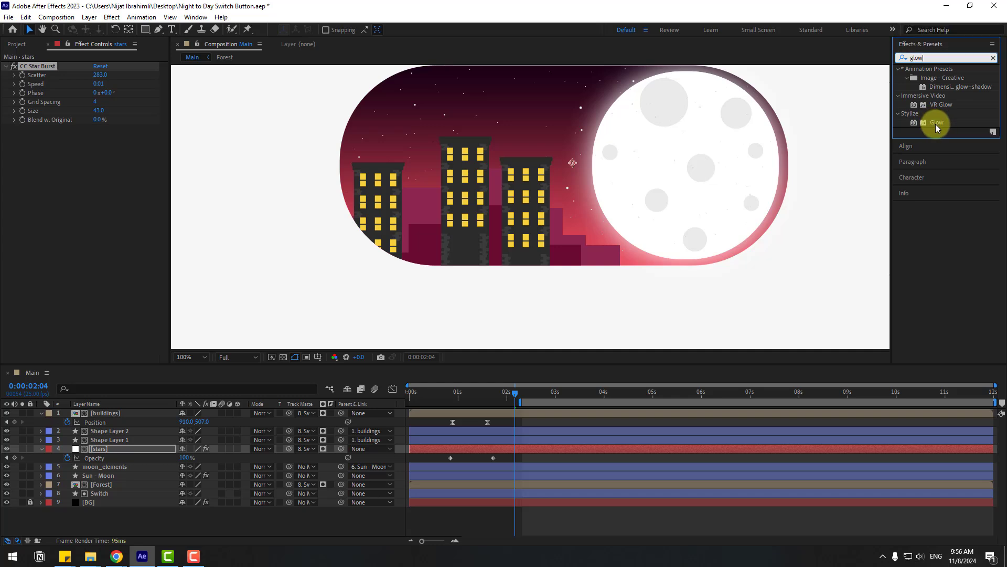
left_click_drag(930, 125, 102, 450)
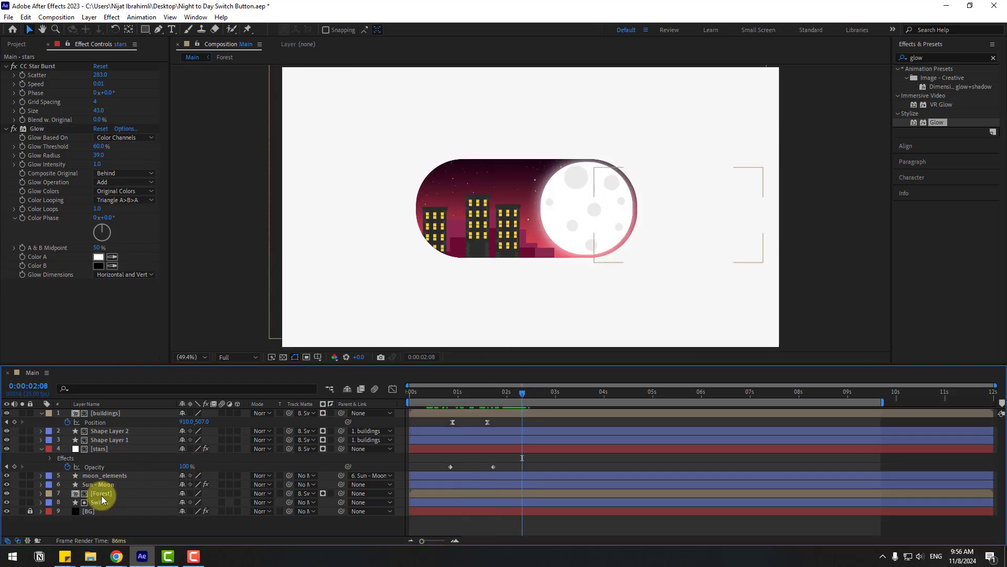
Keyframe the Sun - Moon layer's current Position at 0:00:02:08 and paste a copy of its first Position keyframe at 0:00:03:03.
left_click(97, 484)
key("p")
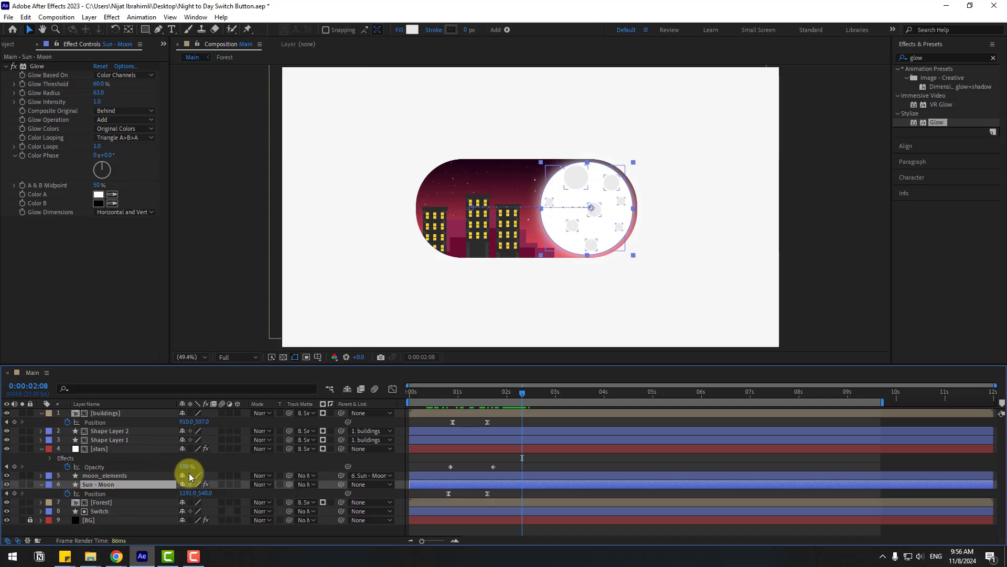
left_click(14, 493)
left_click_drag(539, 392, 559, 402)
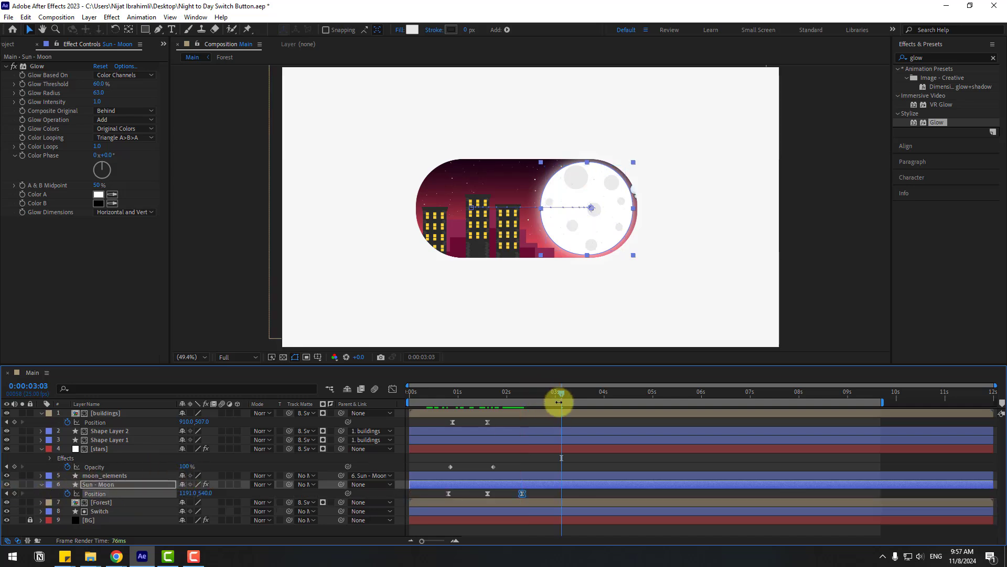
left_click(449, 493)
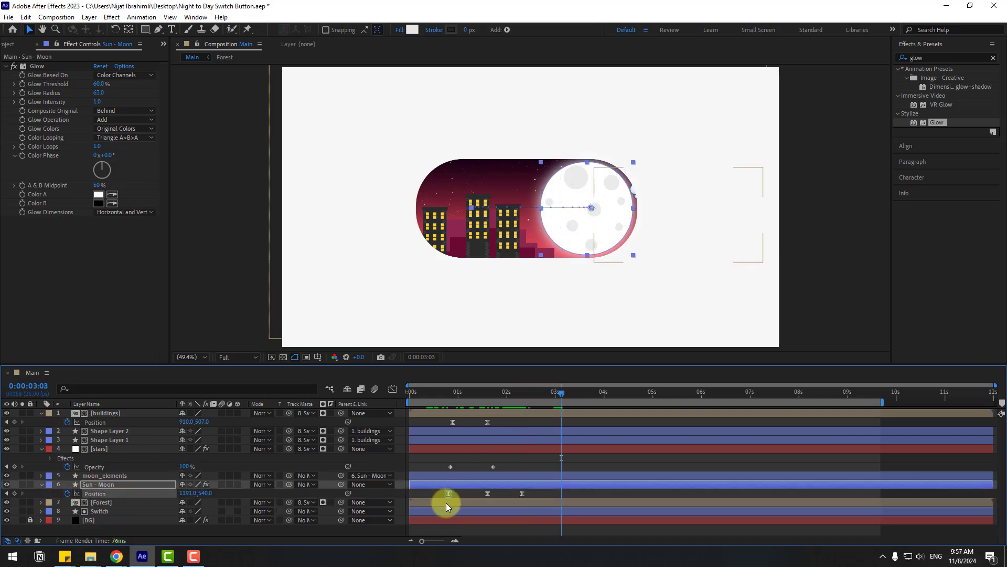
key("ctrl+c")
key("ctrl+v")
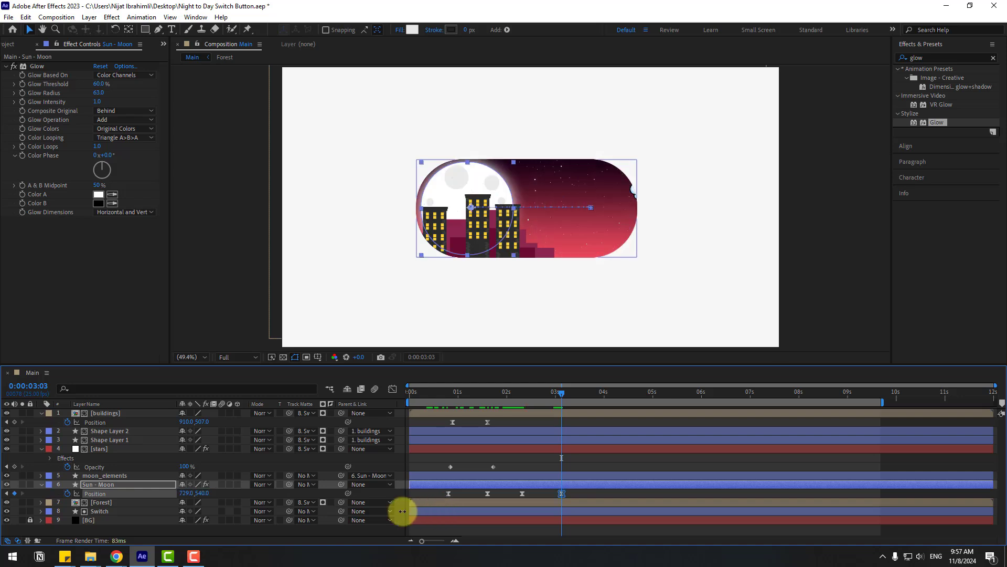
left_click(105, 486)
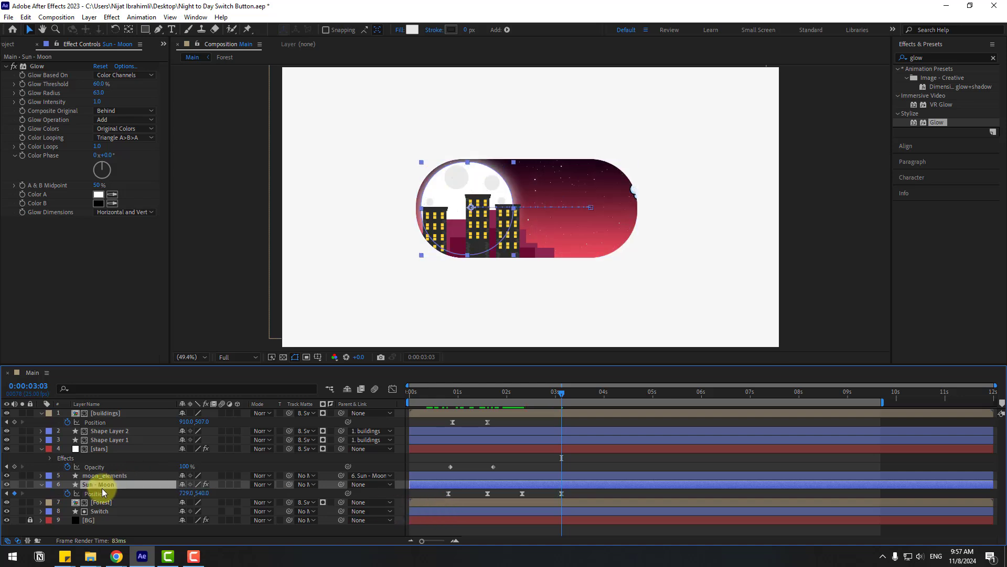
Keyframe the Sun - Moon layer's current Color at 0:00:02:08 and paste its first yellow Color keyframe at 0:00:03:03.
key("u")
scroll(103, 487, "down", 1)
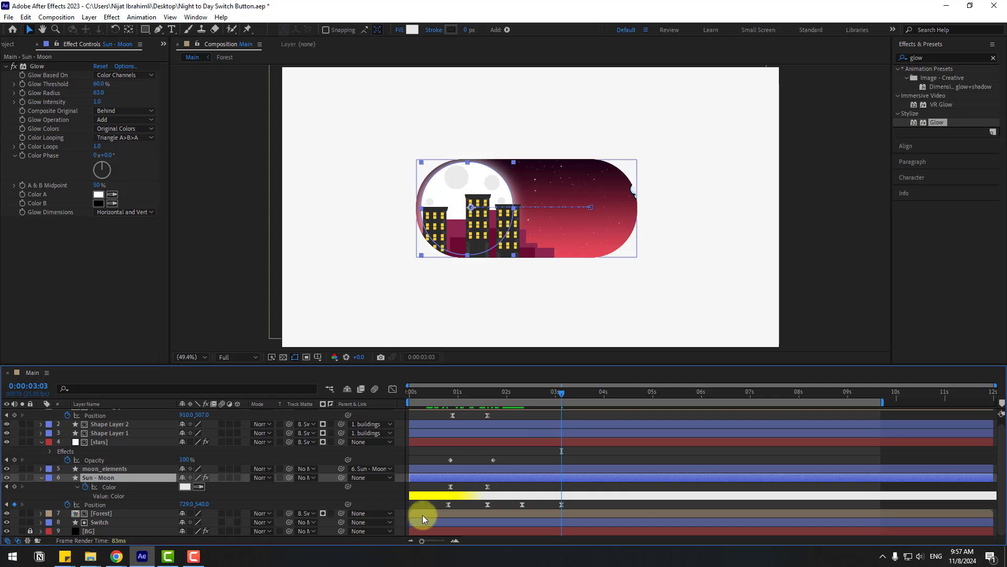
mouse_move(529, 398)
left_mouse_down()
mouse_move(549, 398)
mouse_move(522, 399)
left_mouse_up()
left_click(14, 486)
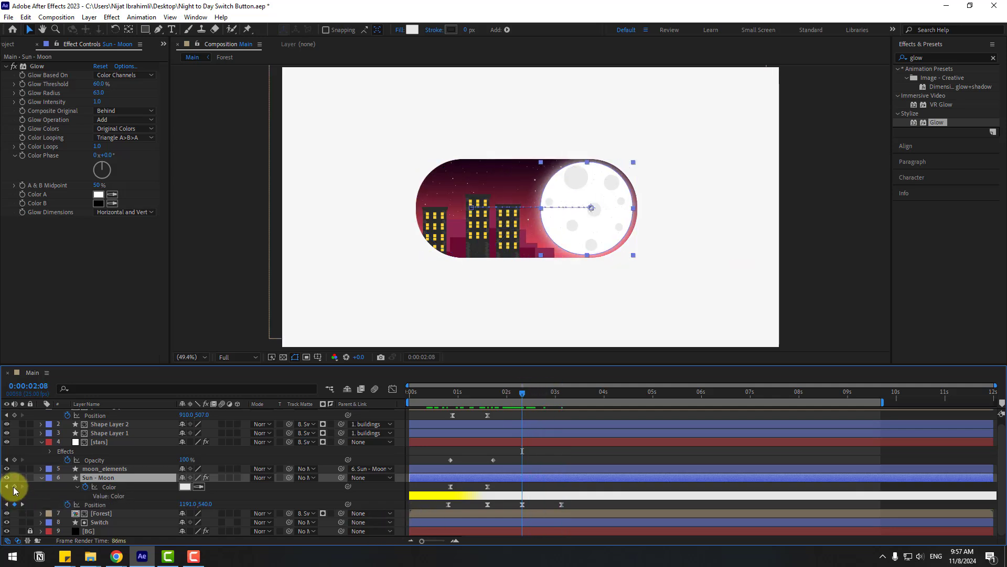
left_click(560, 392)
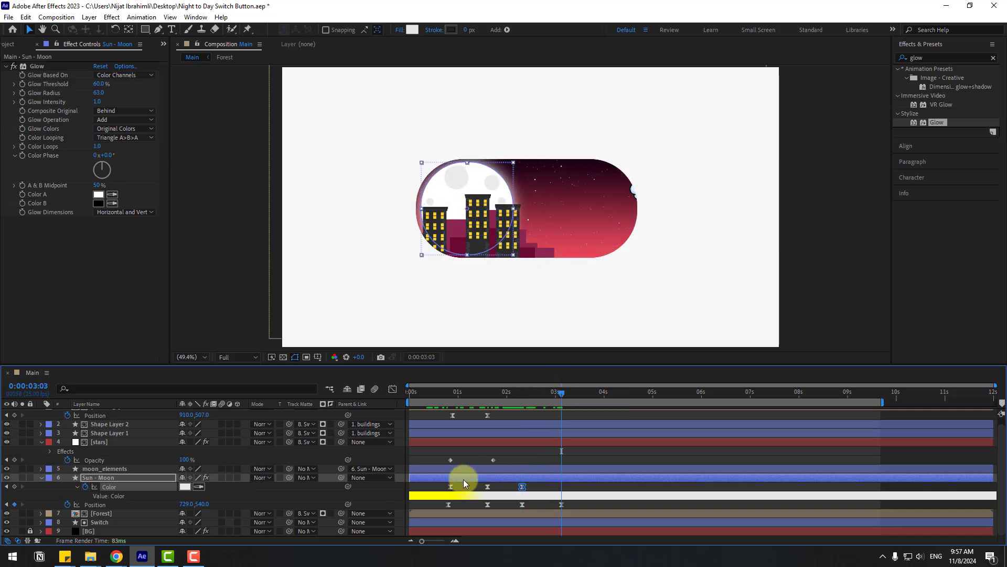
left_click(450, 488)
key("ctrl+v")
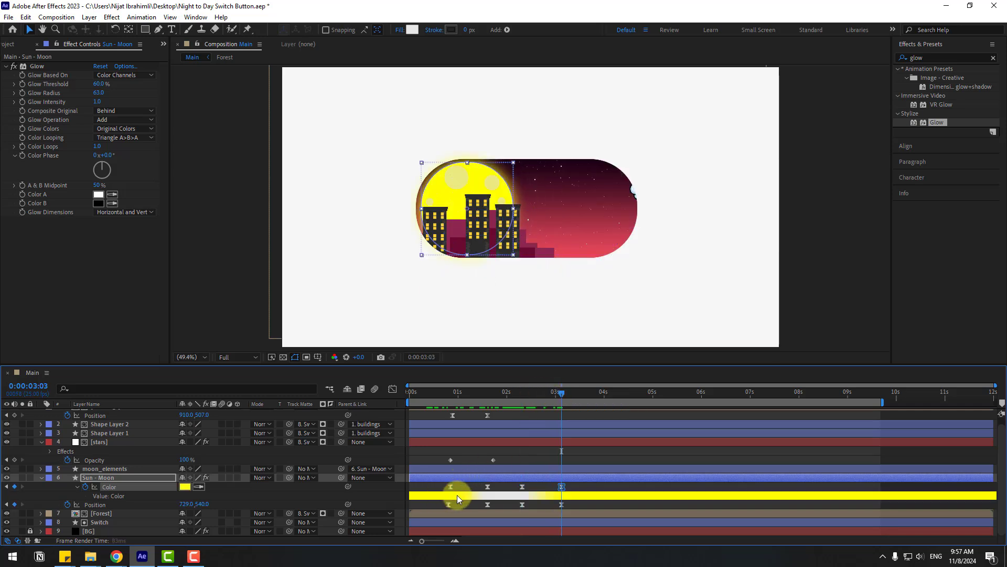
Fade out the moon_elements layer by keyframing its current Opacity at 0:00:02:08 and 0% at 0:00:02:21.
left_click_drag(537, 391, 523, 392)
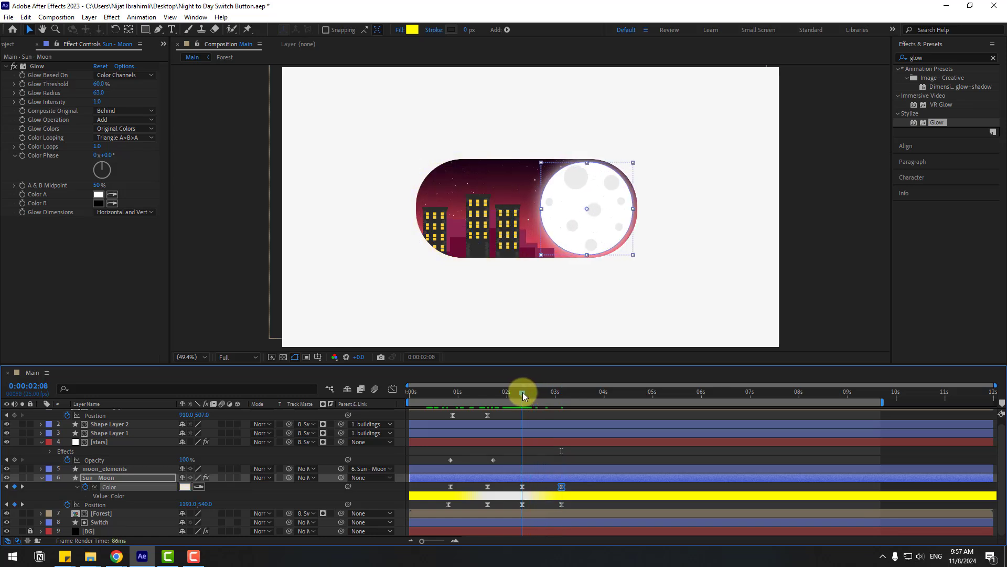
left_click(101, 470)
key("u")
left_click(43, 486)
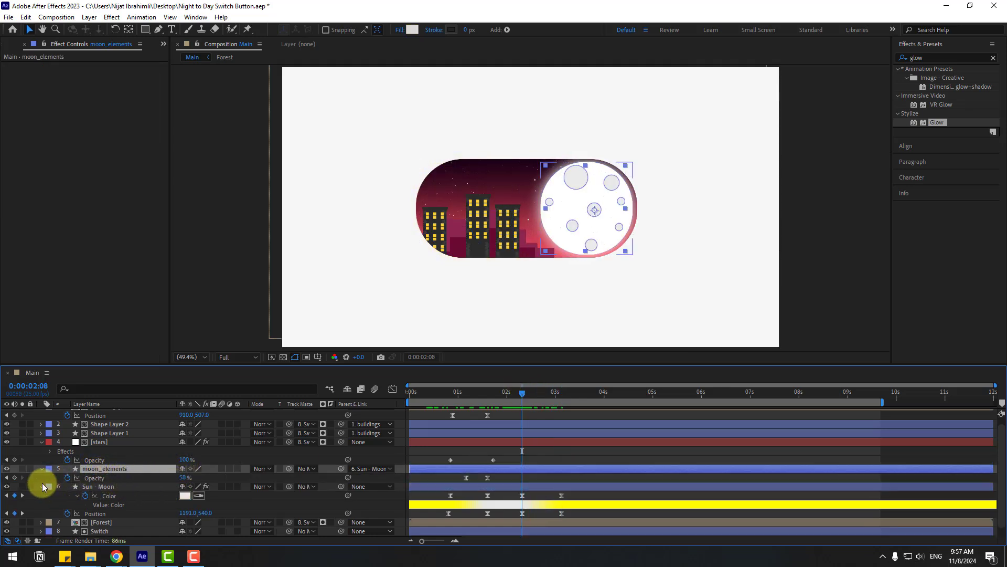
left_click(14, 477)
left_click_drag(536, 392, 546, 394)
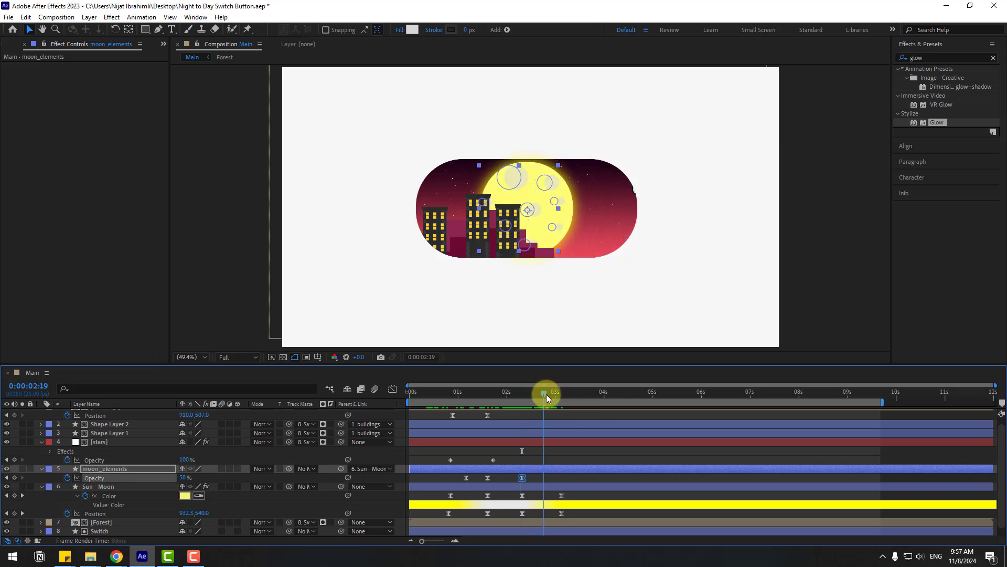
left_click_drag(183, 477, 135, 479)
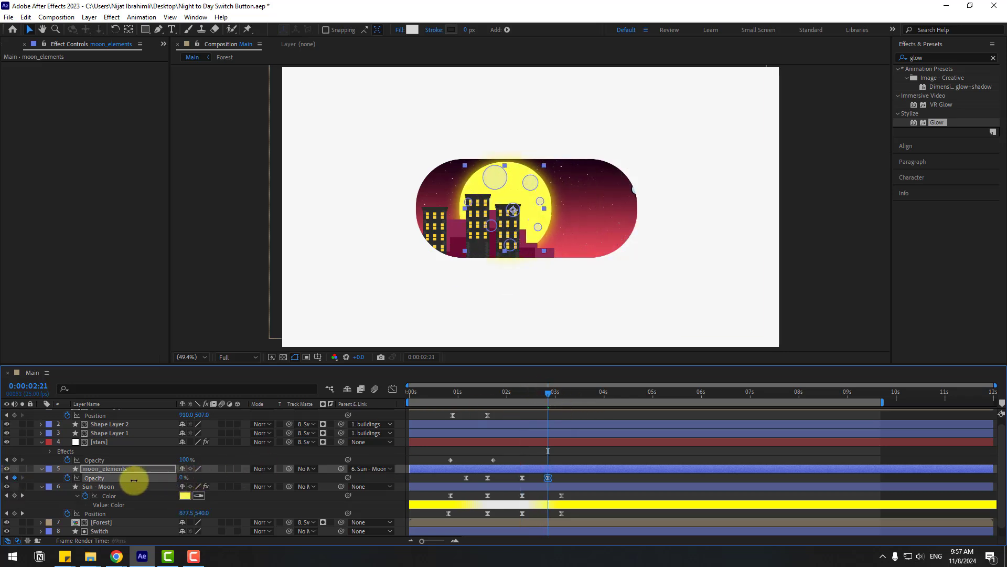
left_click(589, 454)
Slide the buildings layer out of the switch with Position keyframes at its current place at 0:00:02:08 and 359, 507 at 0:00:02:21.
left_click_drag(513, 401, 547, 395)
left_click(101, 412)
left_click(15, 421)
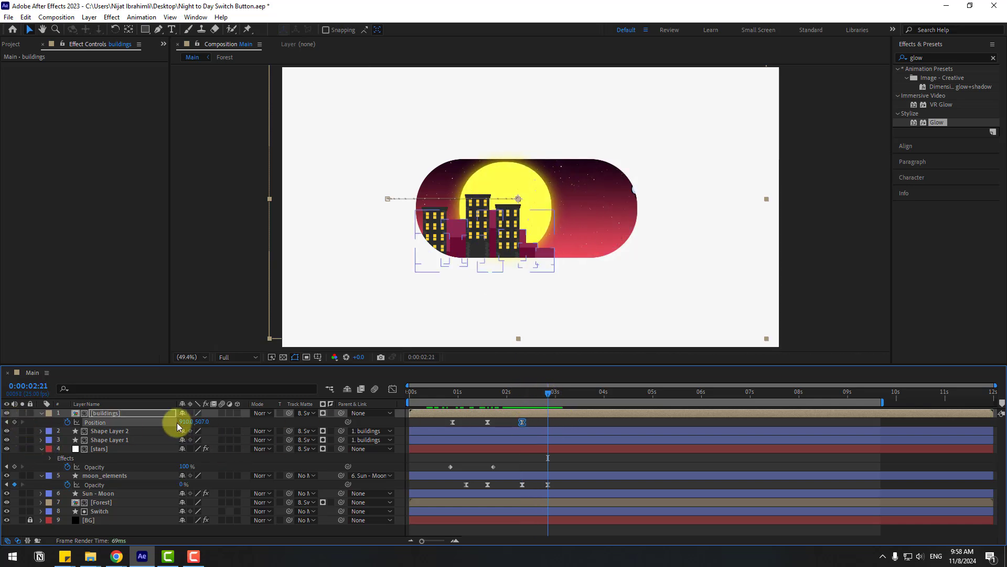
left_click_drag(170, 421, 68, 422)
left_click_drag(48, 421, 99, 416)
Smooth the speed curve between the buildings layer's last two Position keyframes with a longer ease and preview the animation.
left_click_drag(520, 392, 518, 430)
left_click(392, 389)
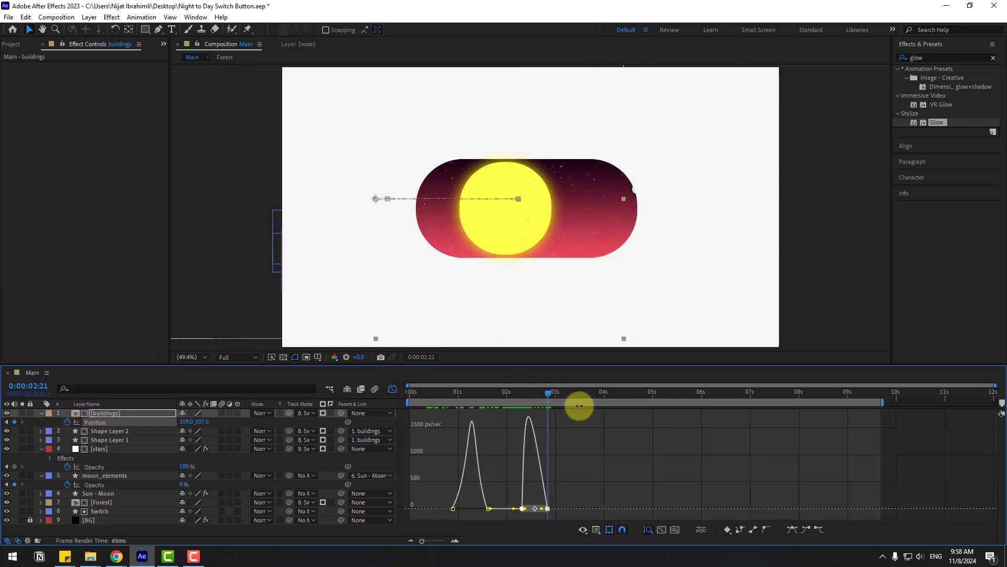
key("=")
left_click(481, 395)
left_click_drag(514, 493, 499, 512)
key("F9")
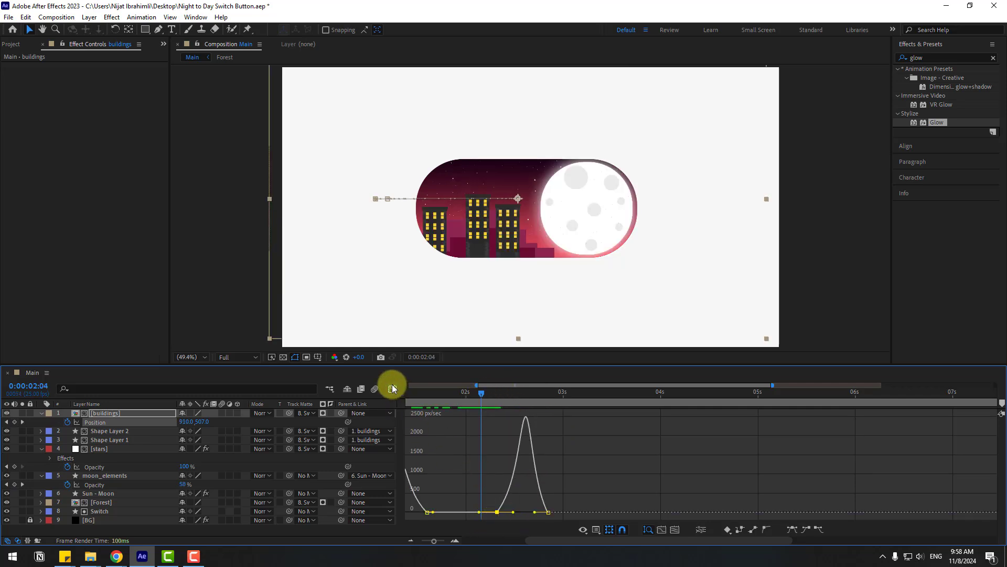
left_click(392, 388)
left_click_drag(488, 394, 502, 428)
key("space")
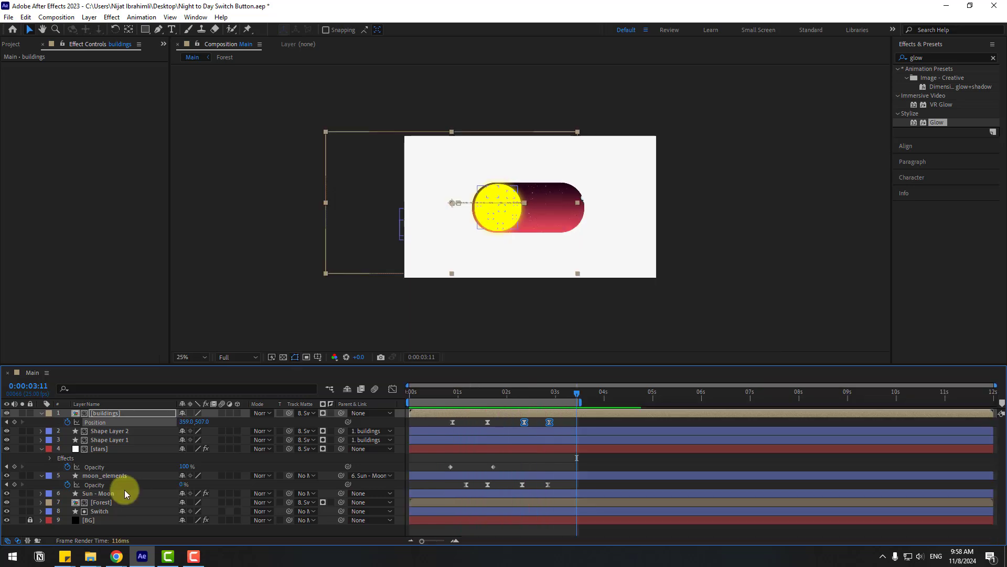
Extend the outgoing ease of the Sun - Moon layer's Color and Position keyframes at 0:00:02:08 to about 63.5% influence and preview it.
left_click(110, 493)
key("u")
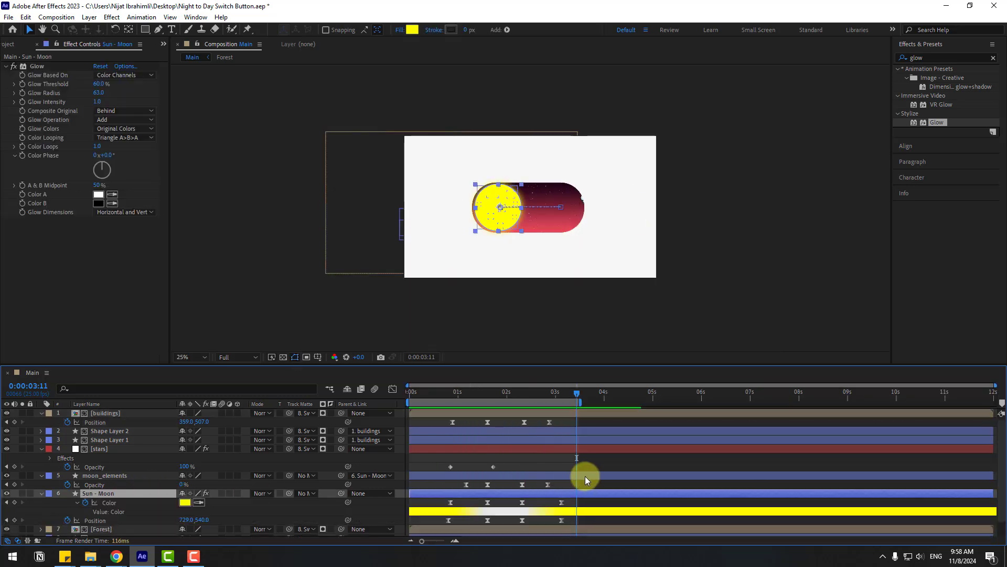
scroll(577, 477, "down", 1)
left_click_drag(570, 502, 520, 519)
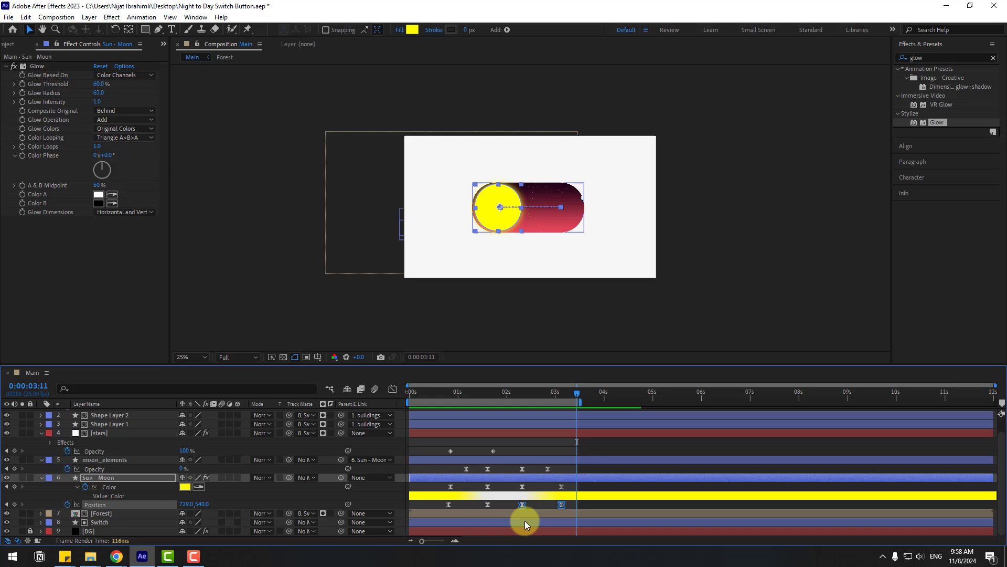
left_click(392, 389)
left_click(518, 395)
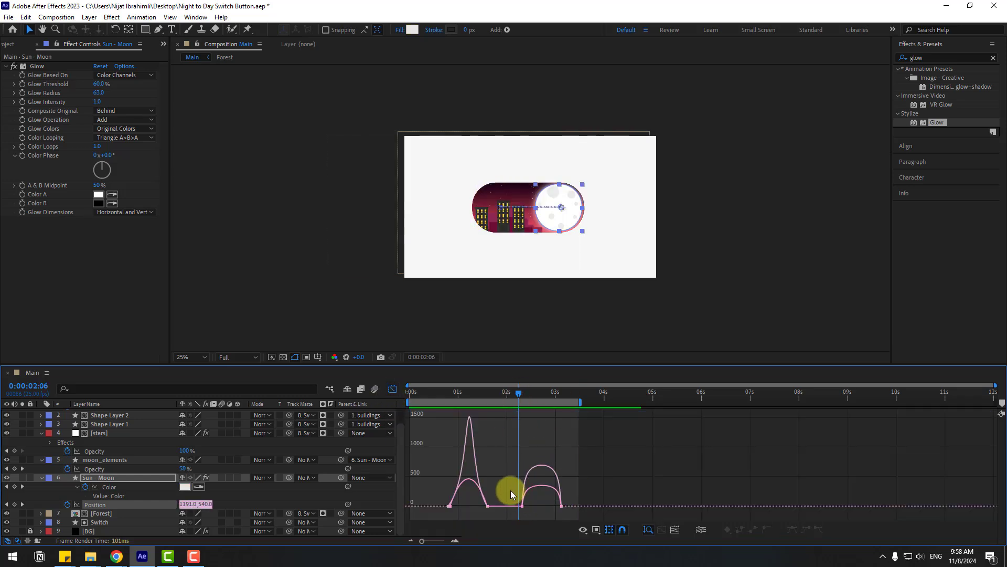
left_click_drag(511, 490, 527, 509)
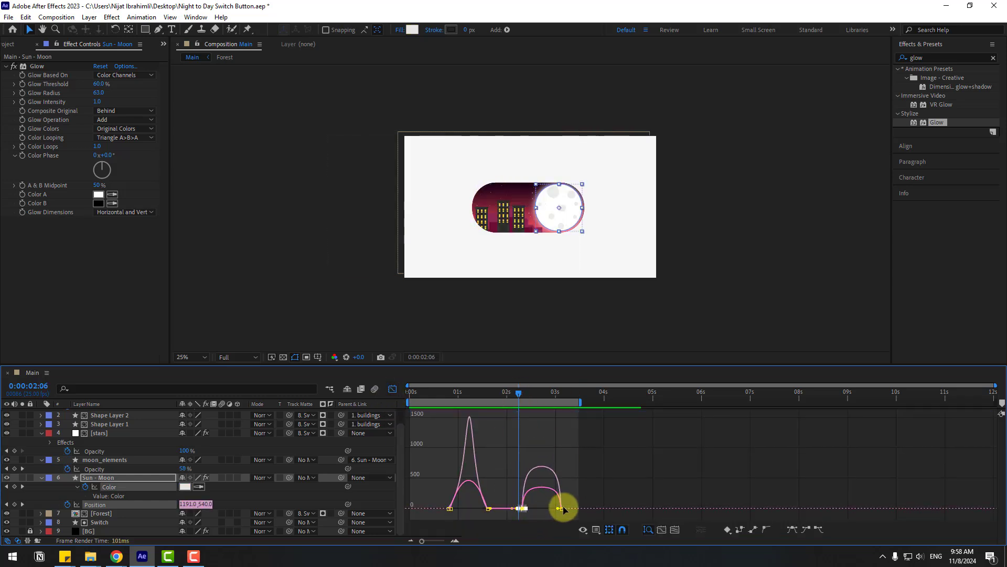
key("=")
key("=")
left_click(493, 473)
left_click_drag(493, 473, 585, 511)
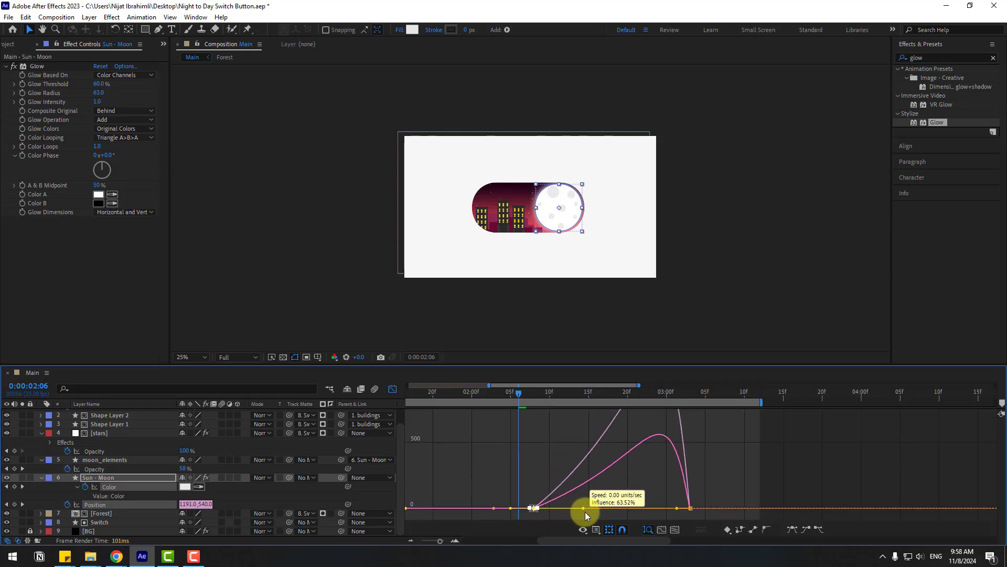
key("-")
key("-")
key("space")
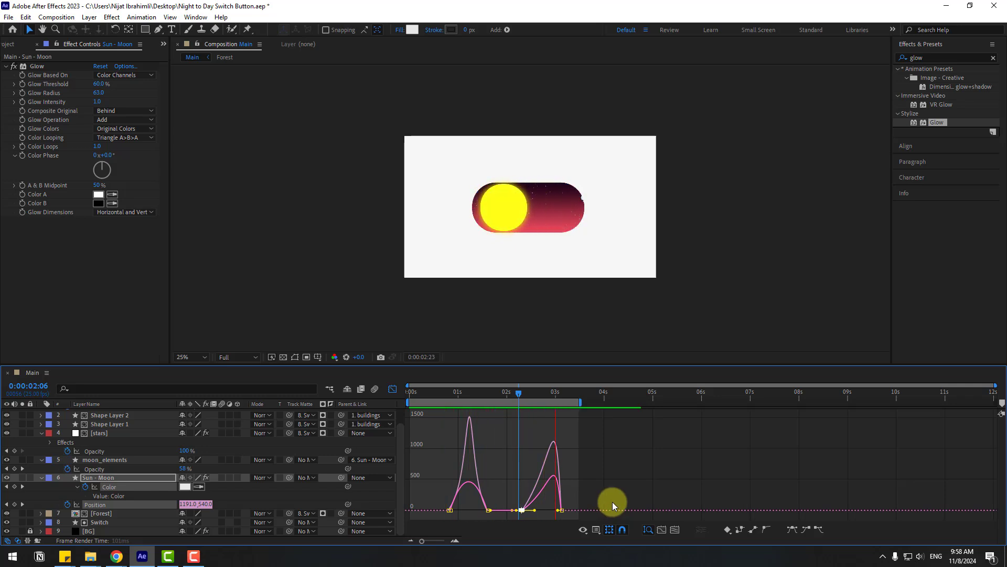
key("space")
Extend the incoming ease of the Sun - Moon layer's last Color and Position keyframes at 0:00:03:03 and preview the return movement.
left_click(559, 509)
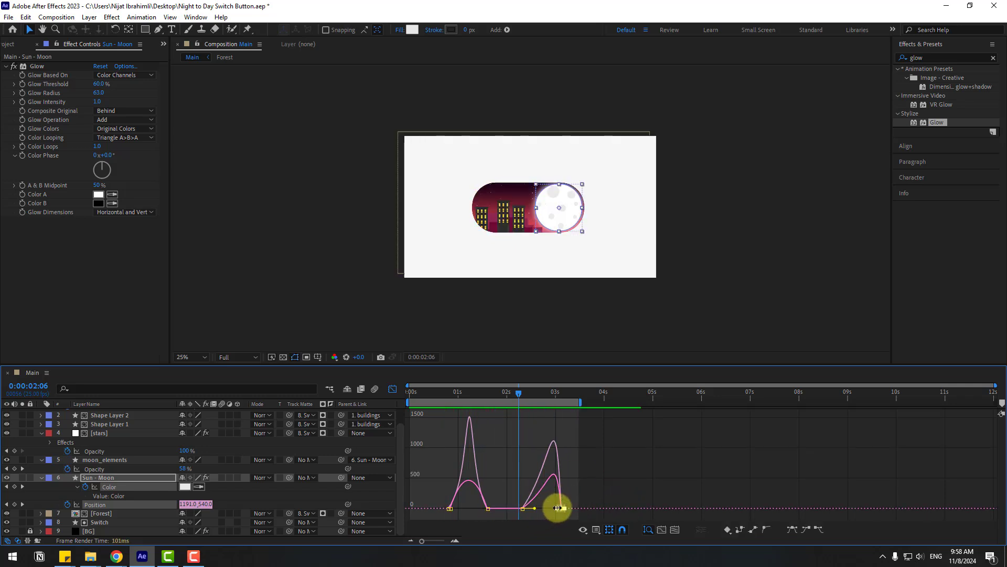
key("equal")
key("equal")
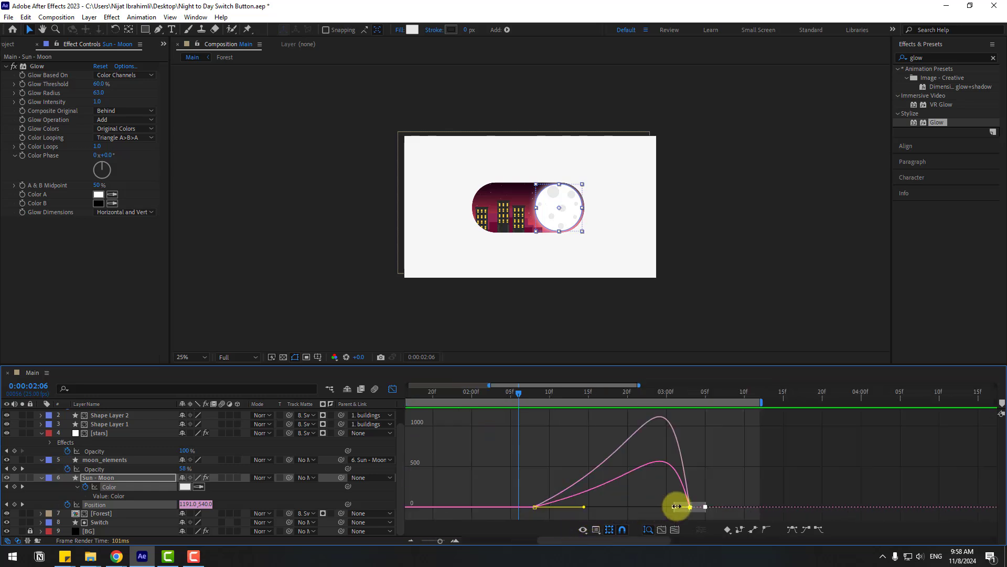
left_click_drag(675, 506, 646, 508)
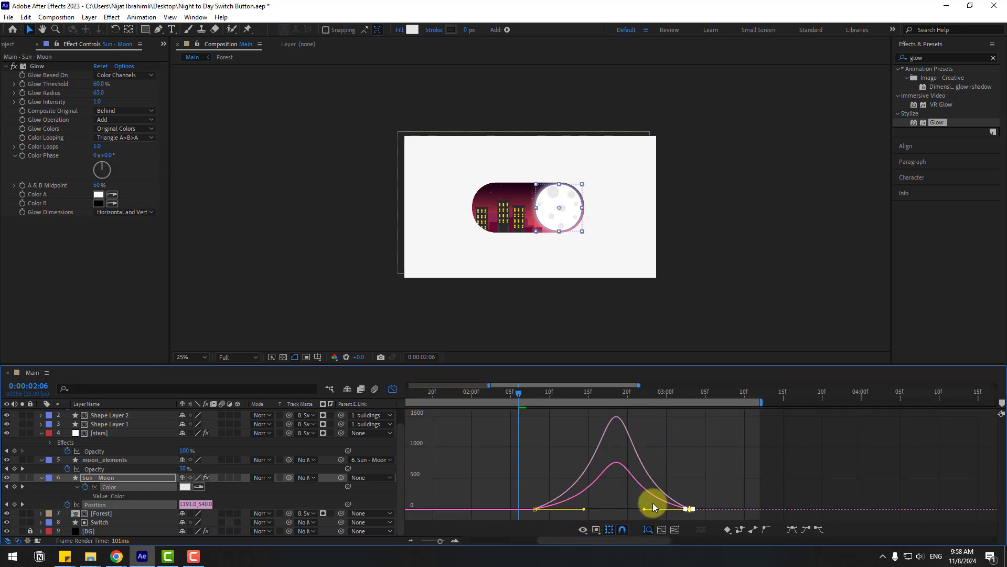
key("minus")
key("minus")
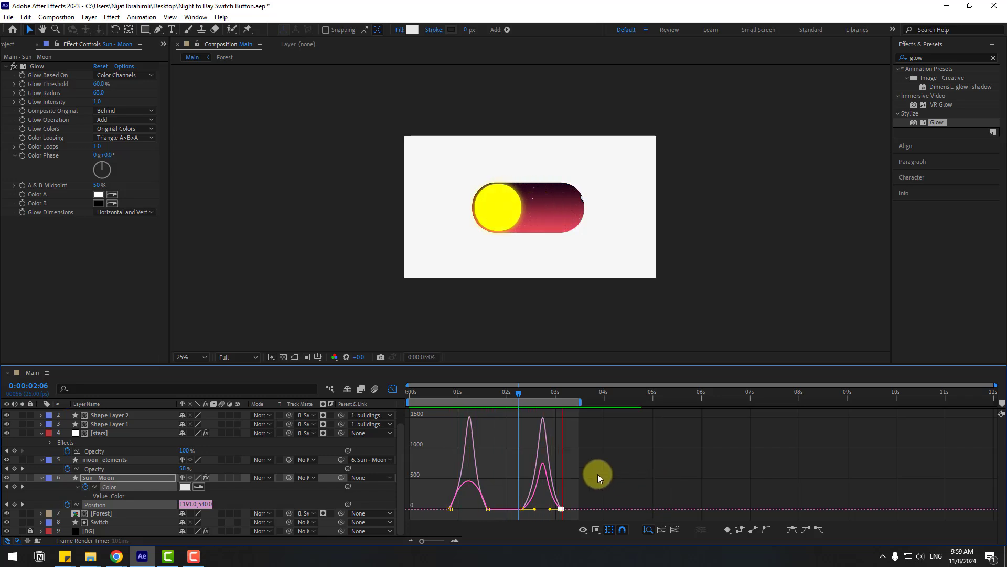
left_click(516, 400)
left_click_drag(525, 392, 557, 393)
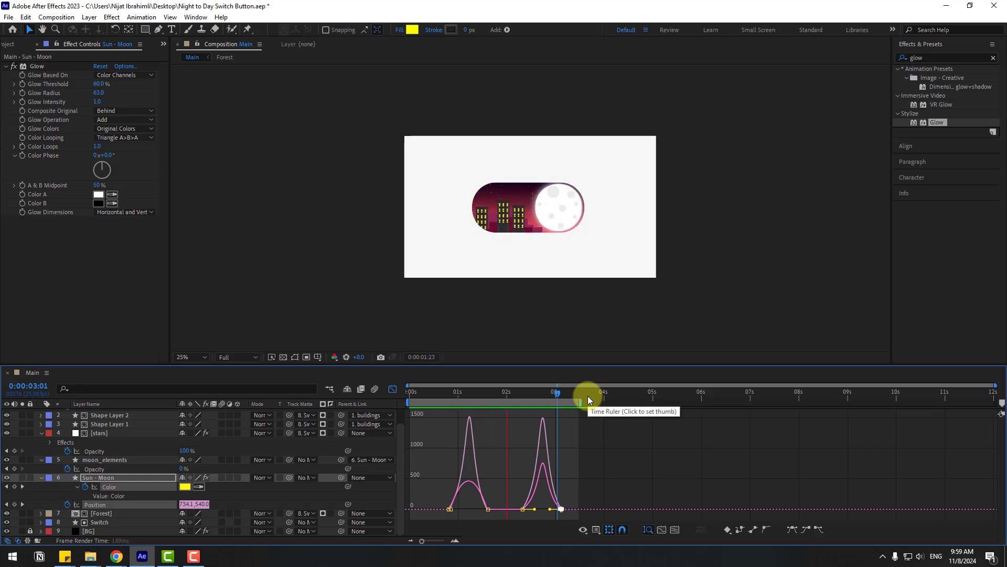
left_click(529, 409)
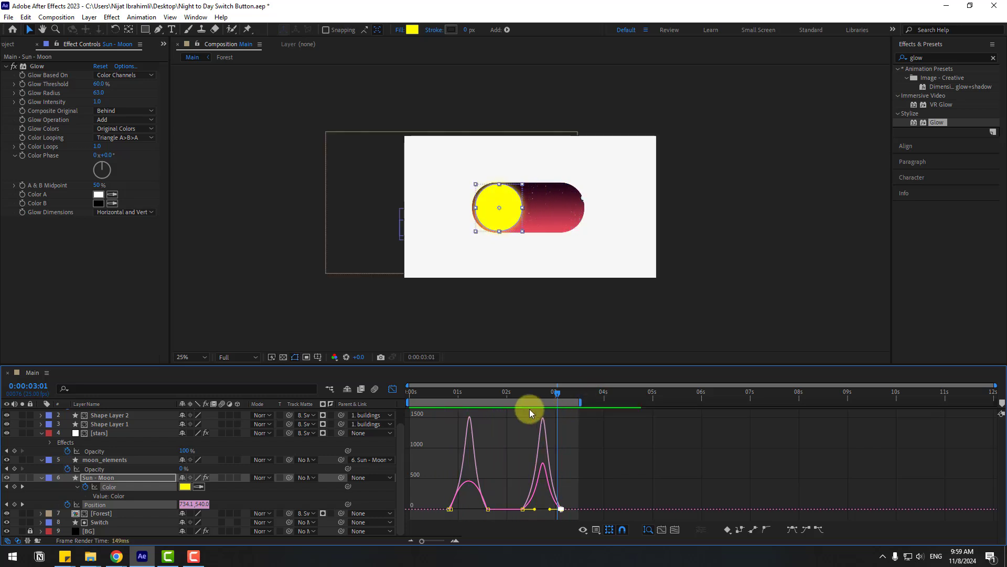
Shift the buildings layer's last two Position keyframes slightly later, ending at 0:00:02:24, and preview the timing.
left_click(392, 389)
scroll(506, 407, "up", 1)
left_click_drag(502, 391, 567, 398)
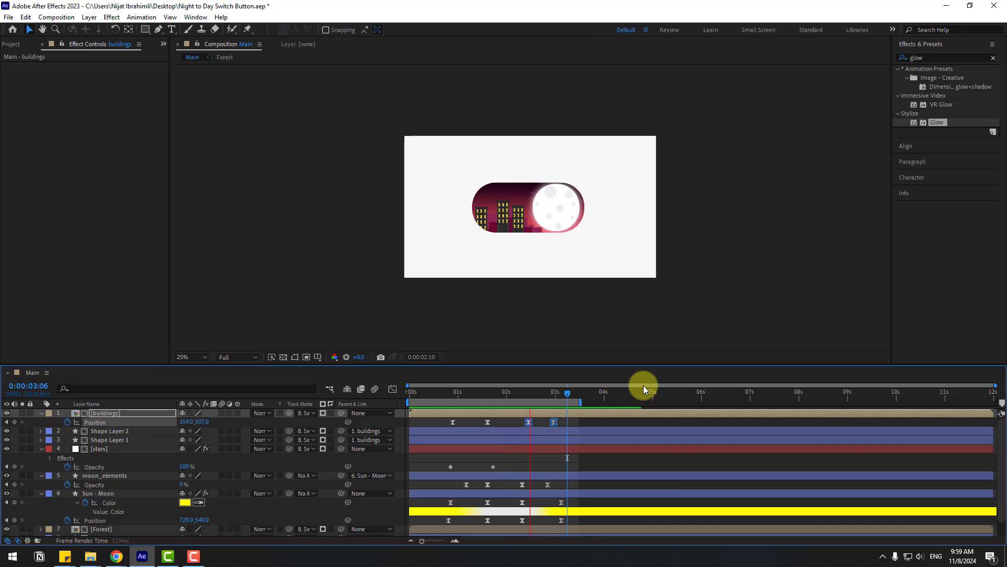
left_click(553, 396)
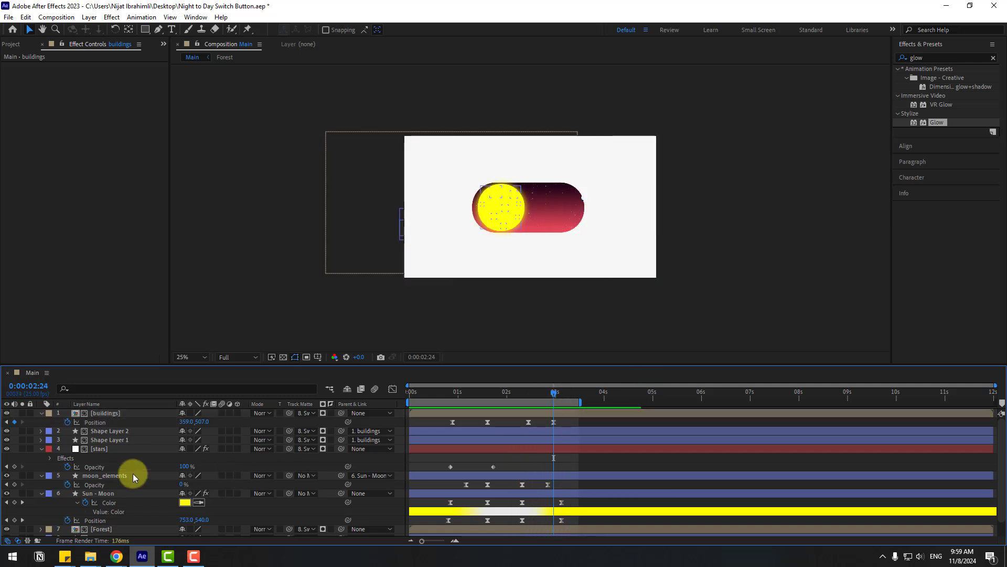
Keyframe the Forest layer's current Position at about 2.5 seconds and set the current time to 0:00:03:03.
scroll(121, 480, "down", 1)
left_click(99, 513)
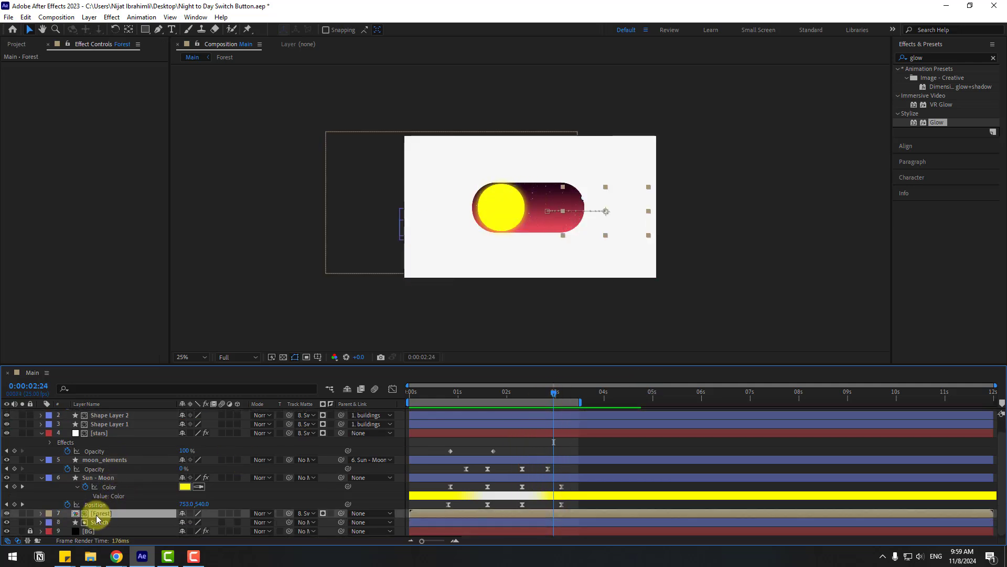
key("p")
left_click_drag(539, 390, 562, 396)
left_click(14, 513)
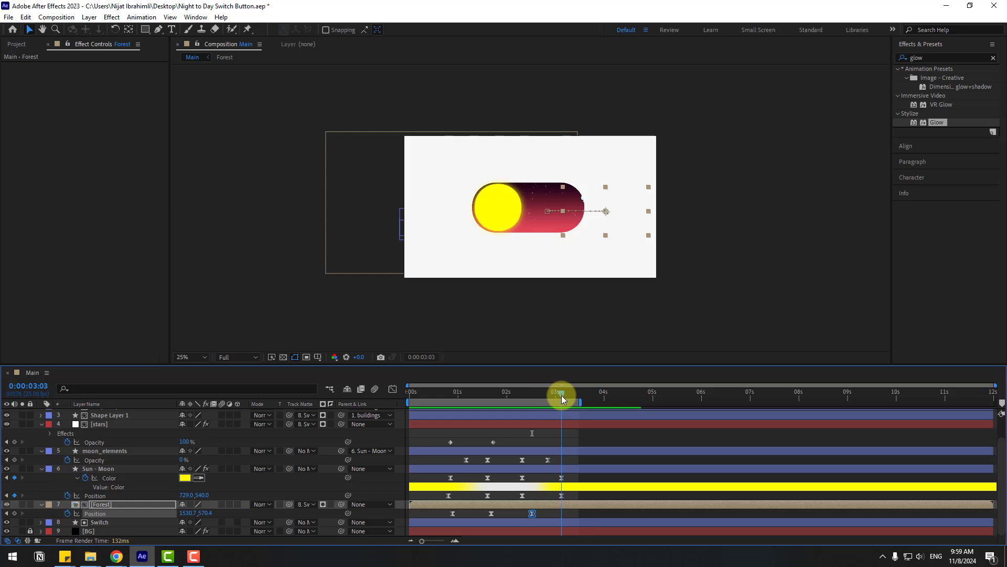